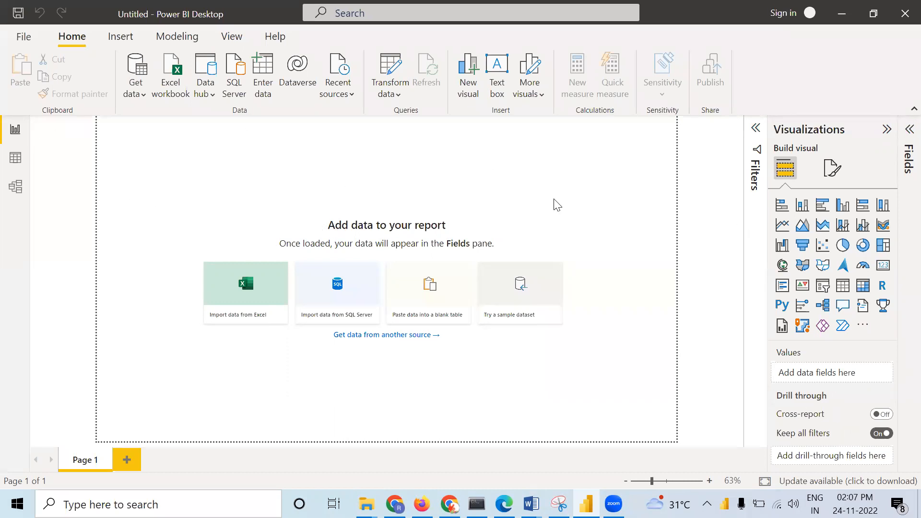
Import Sheet1 from the zomatoclean Excel workbook in the Datasets folder and load it into the report
click(133, 91)
click(180, 143)
scroll(211, 236, down, 2)
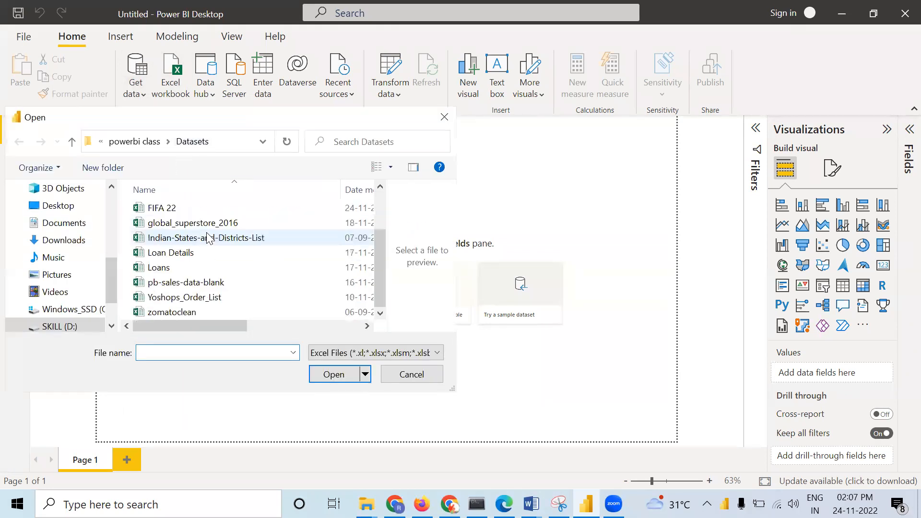
click(205, 315)
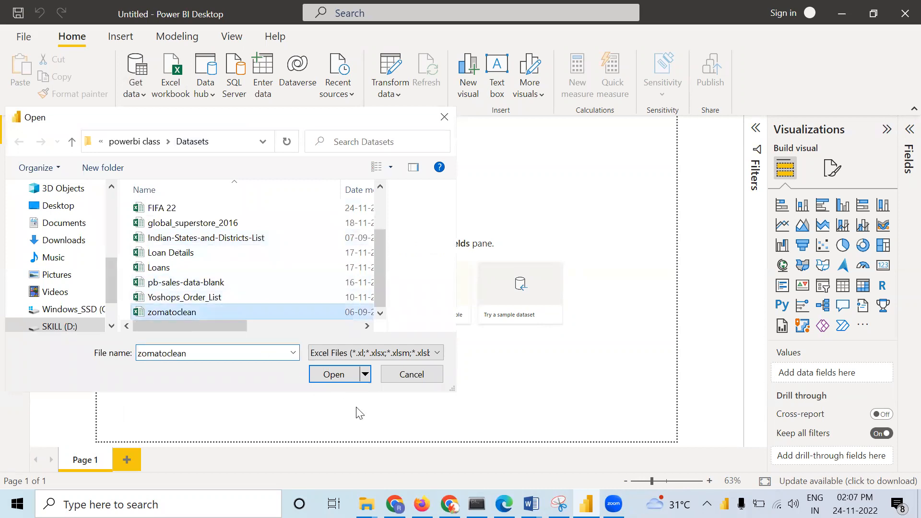
click(331, 375)
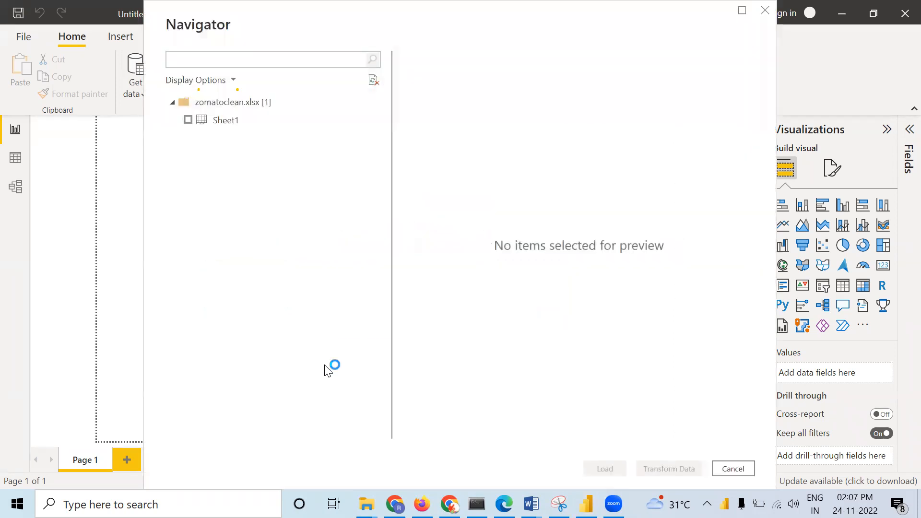
click(188, 121)
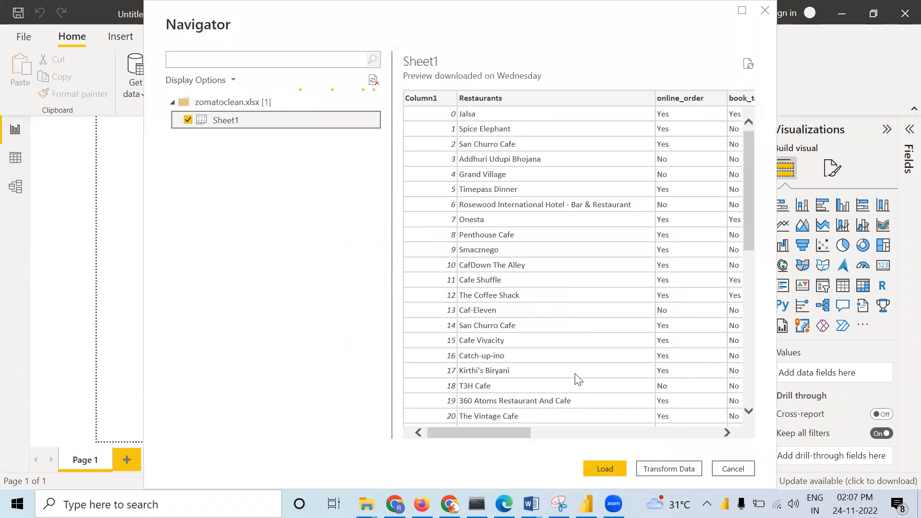
click(609, 469)
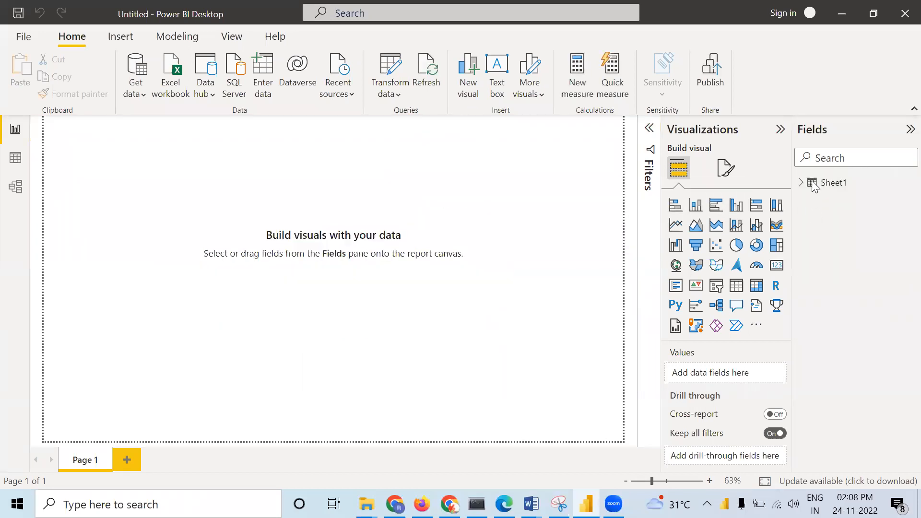
Examine the Sheet1 field list and look through all of its columns in the data view
click(801, 185)
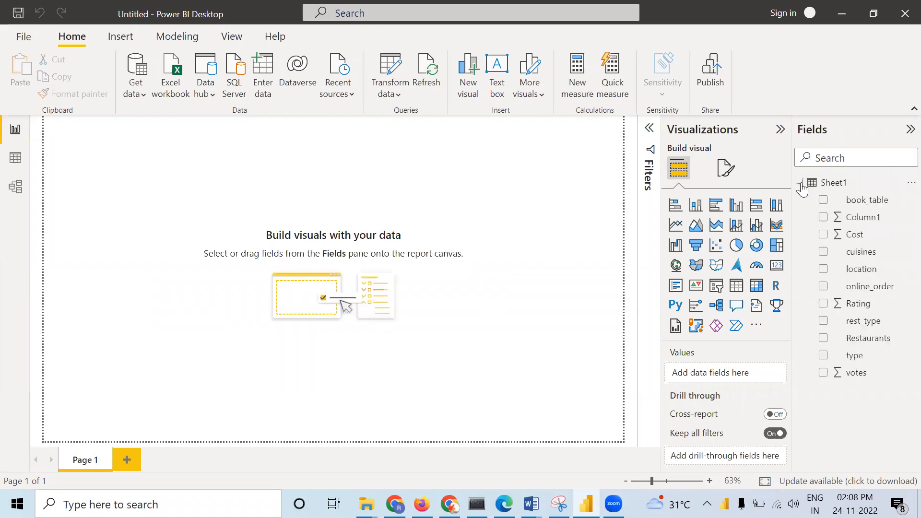
click(14, 160)
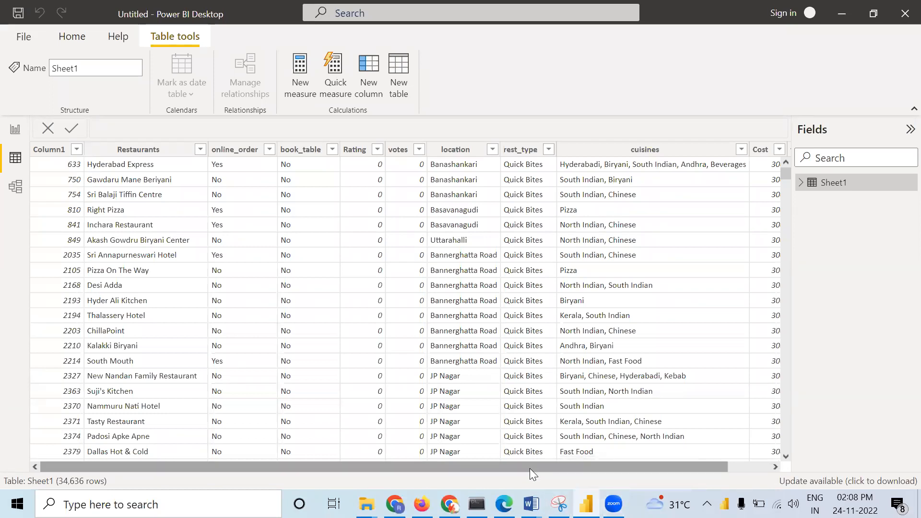
drag(529, 468, 599, 472)
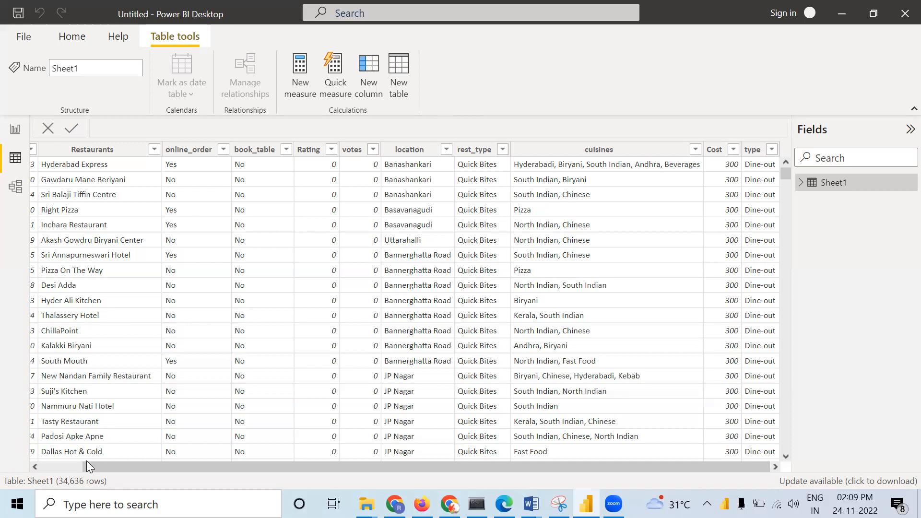
drag(87, 471, 38, 475)
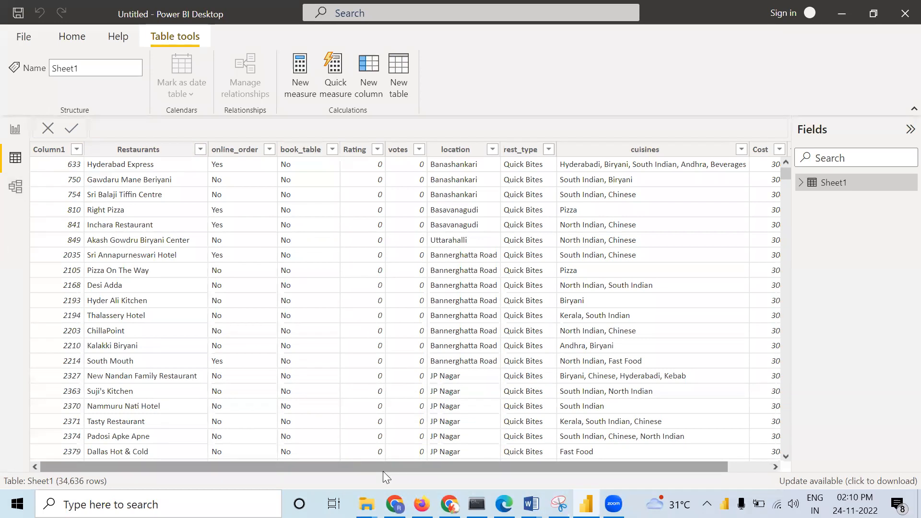
drag(382, 468, 500, 465)
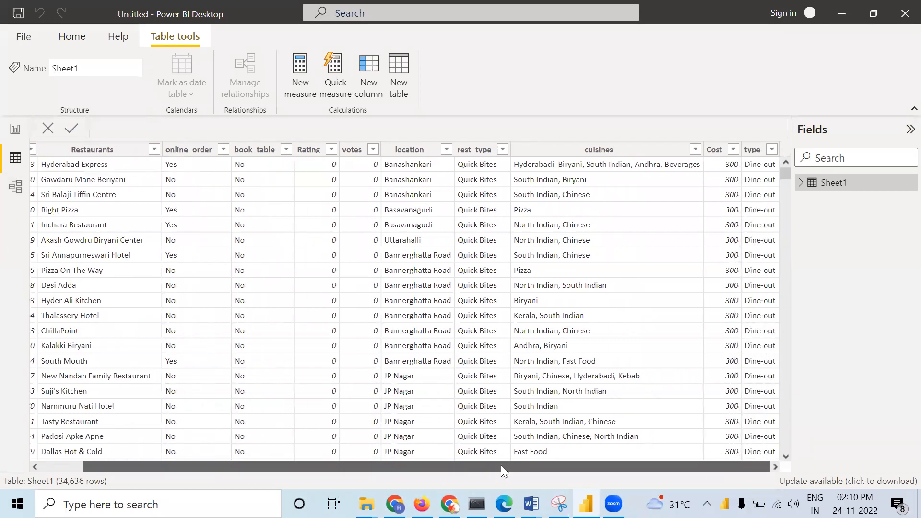
Build a table visual on the report page with the location, Rating, votes and Cost fields
click(17, 128)
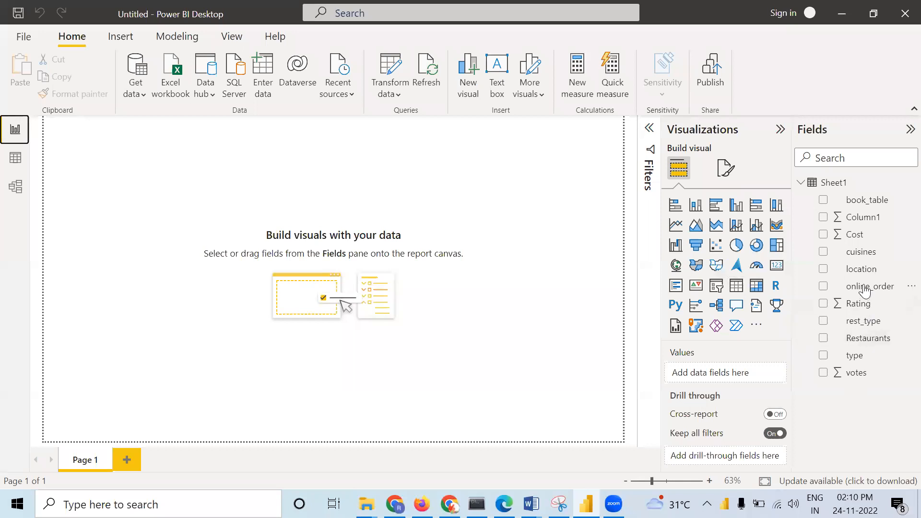
drag(868, 271, 737, 369)
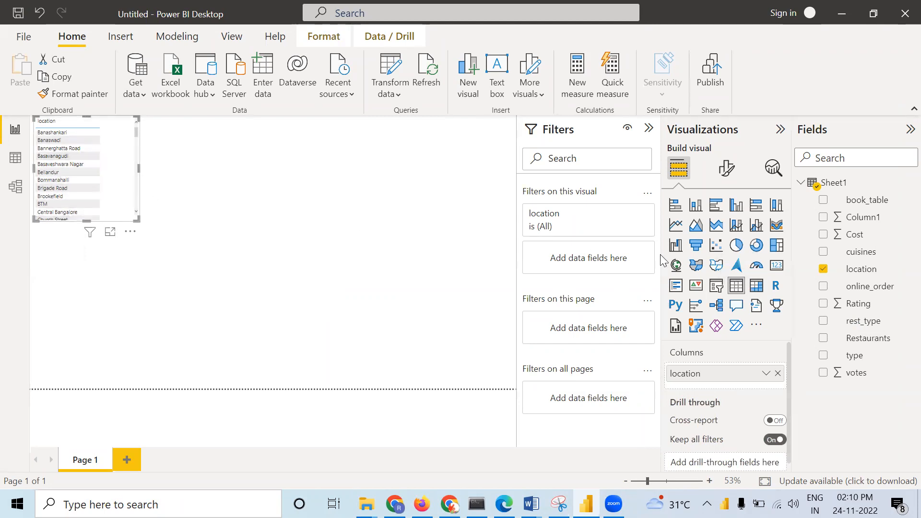
drag(857, 309, 749, 396)
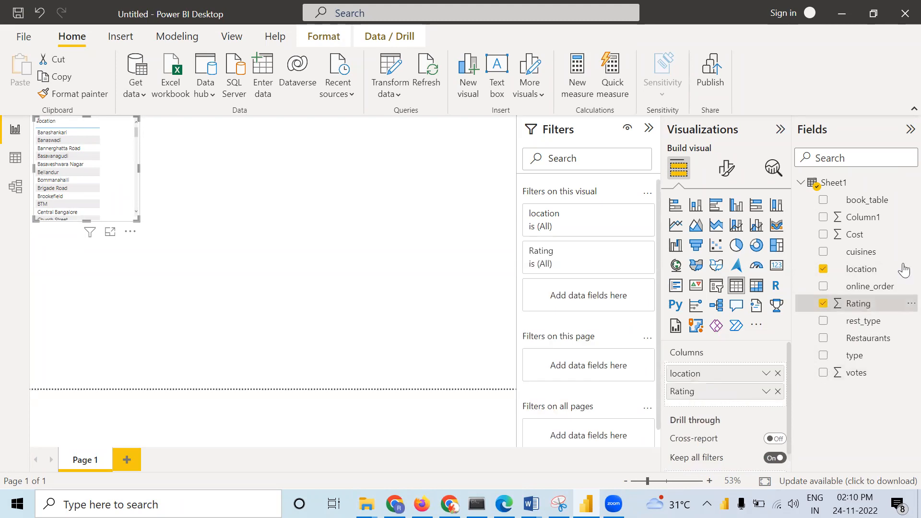
drag(861, 378, 738, 413)
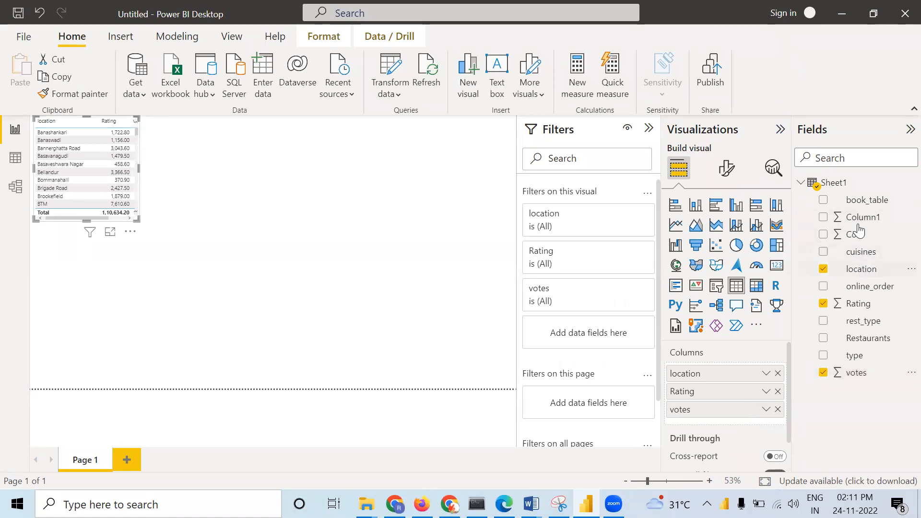
drag(858, 242, 736, 429)
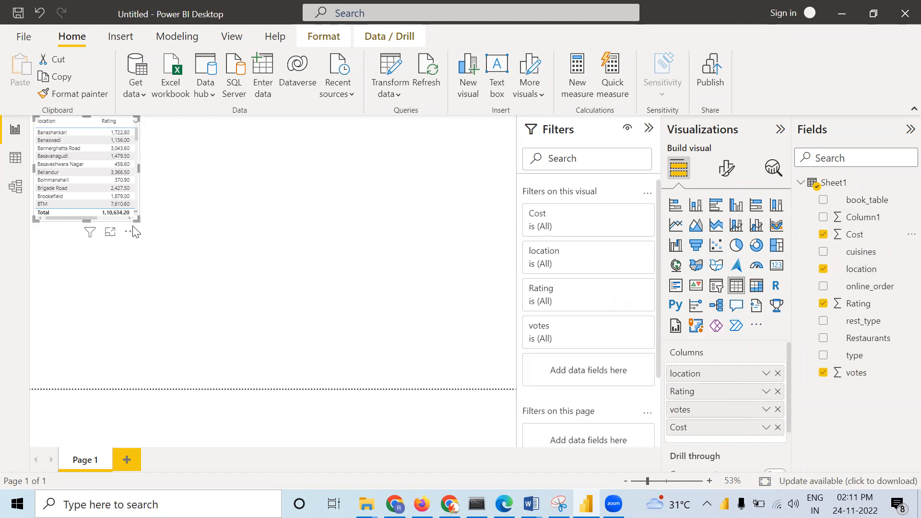
Enlarge the table visual to show all four columns and summarize the Rating column by Average
drag(138, 221, 216, 344)
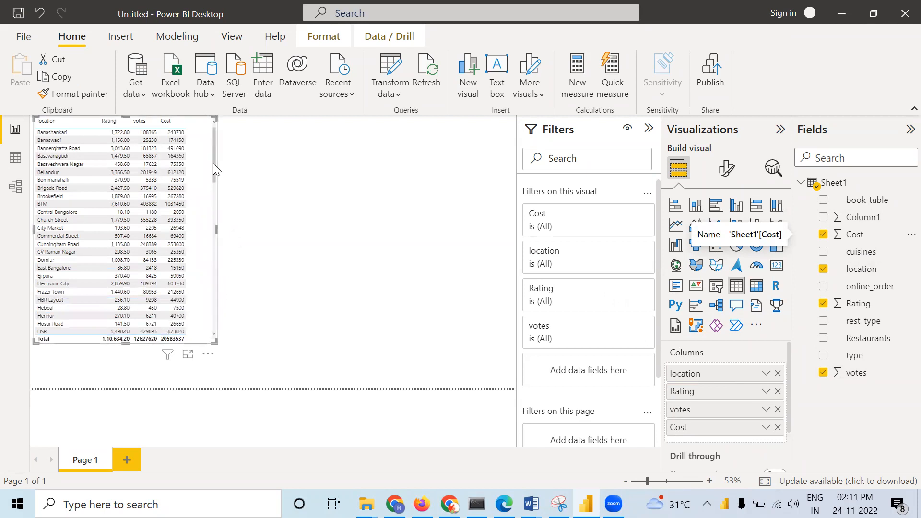
scroll(213, 191, down, 10)
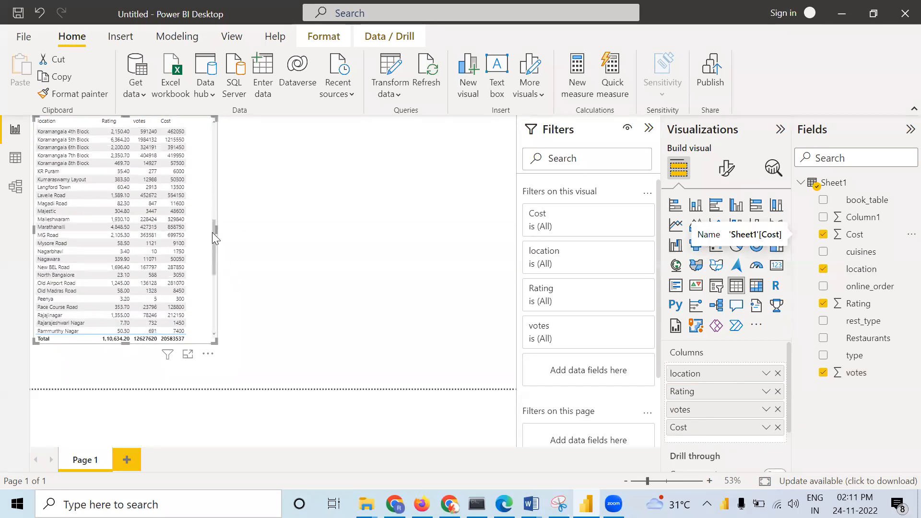
drag(213, 238, 211, 145)
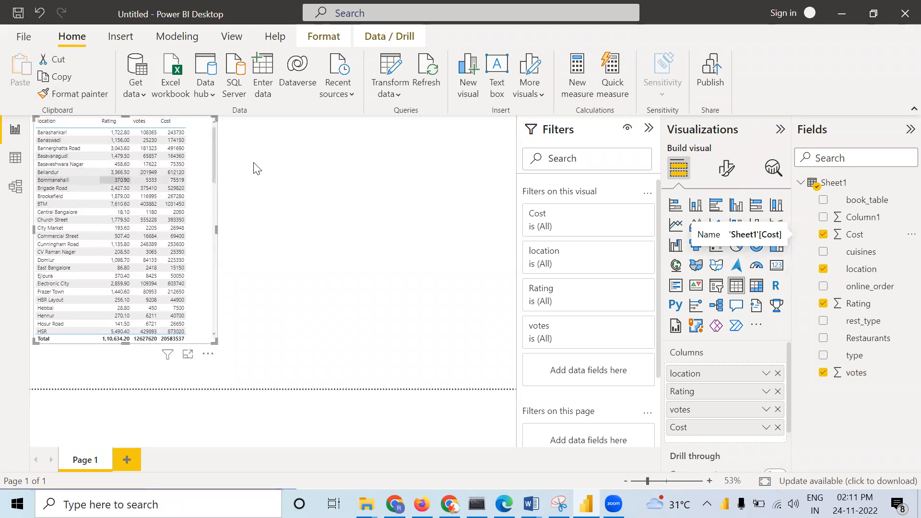
right_click(720, 392)
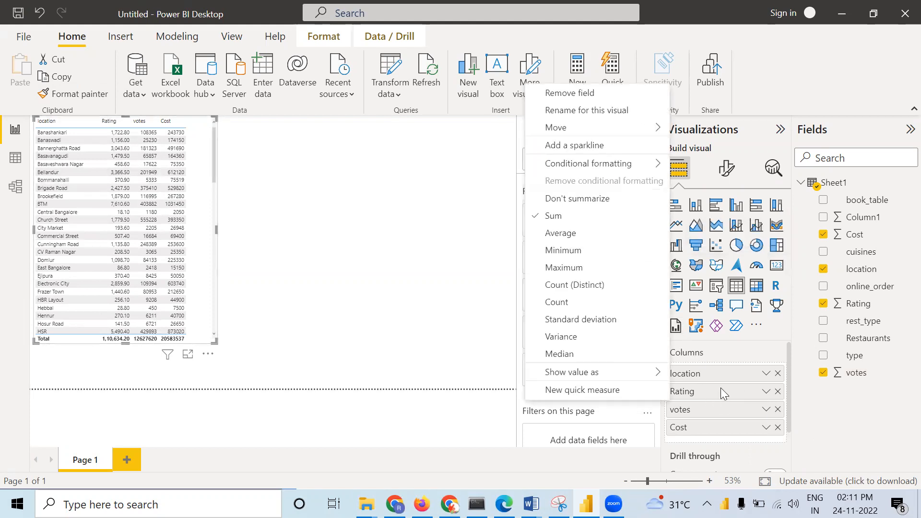
click(580, 240)
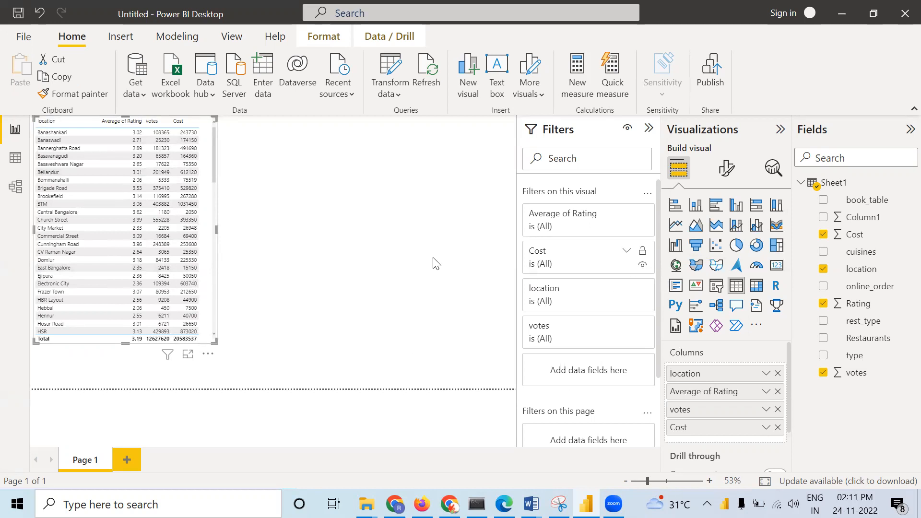
Try the Bold header style preset on the table visual and settle on the Minimal preset
click(728, 170)
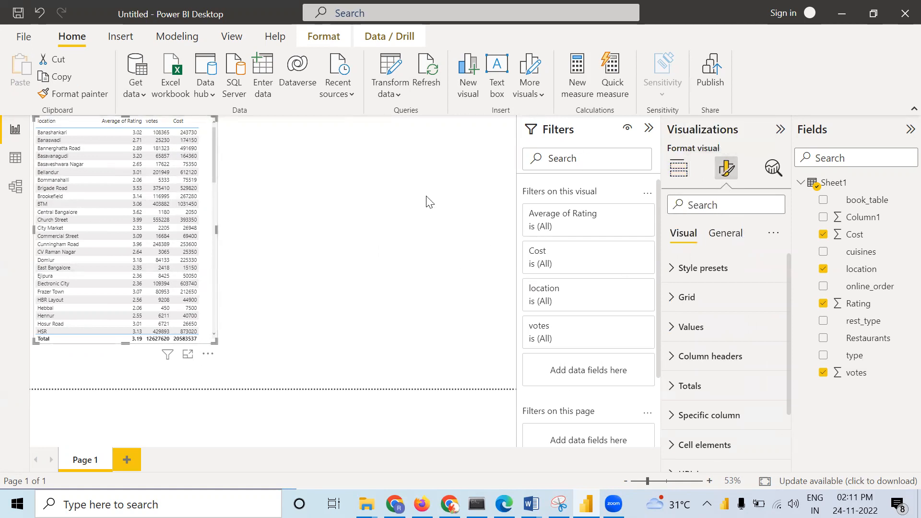
click(672, 274)
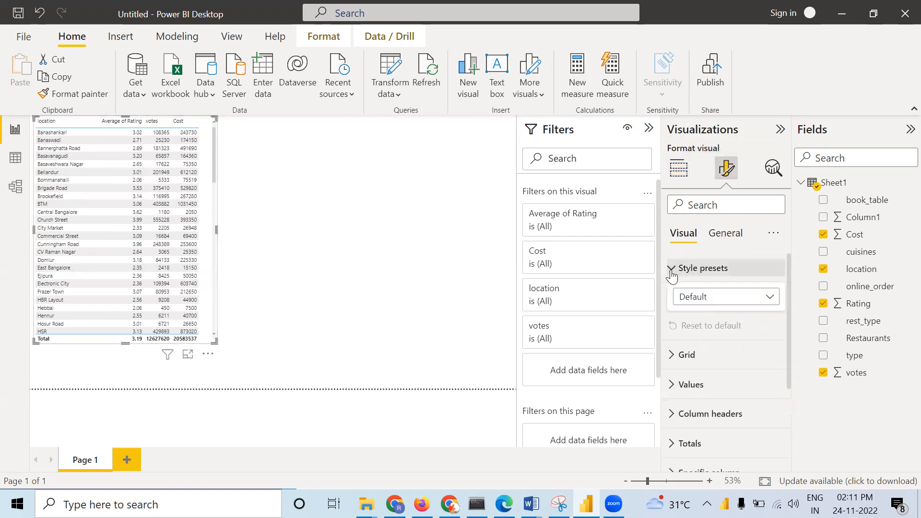
click(731, 304)
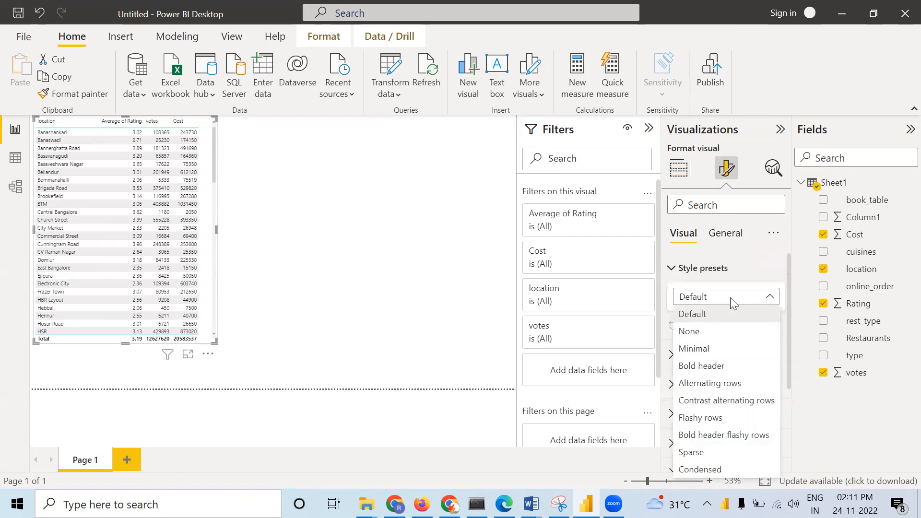
click(708, 369)
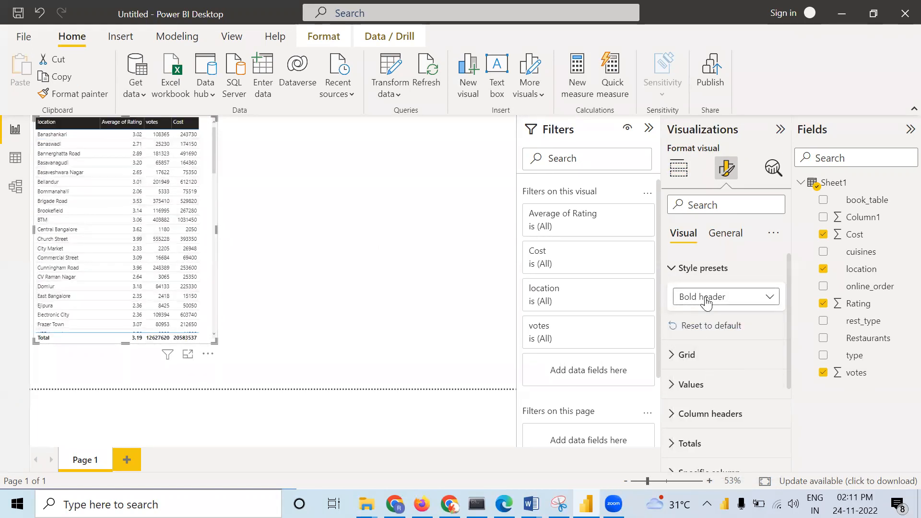
click(705, 302)
click(695, 350)
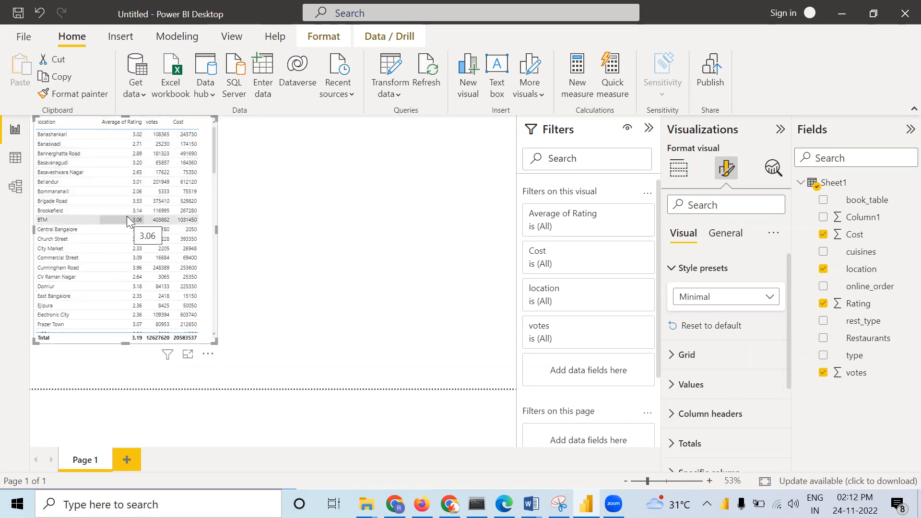
Set the table's horizontal gridlines to black
click(673, 359)
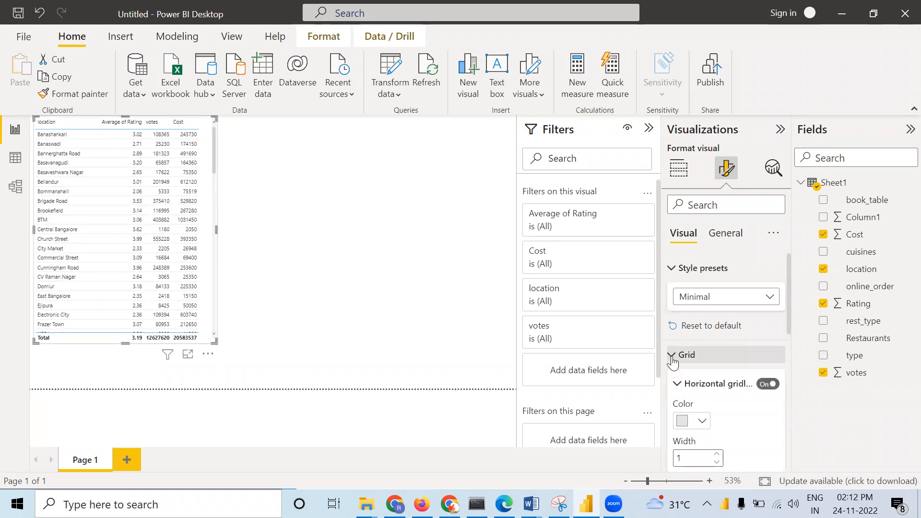
scroll(732, 341, down, 1)
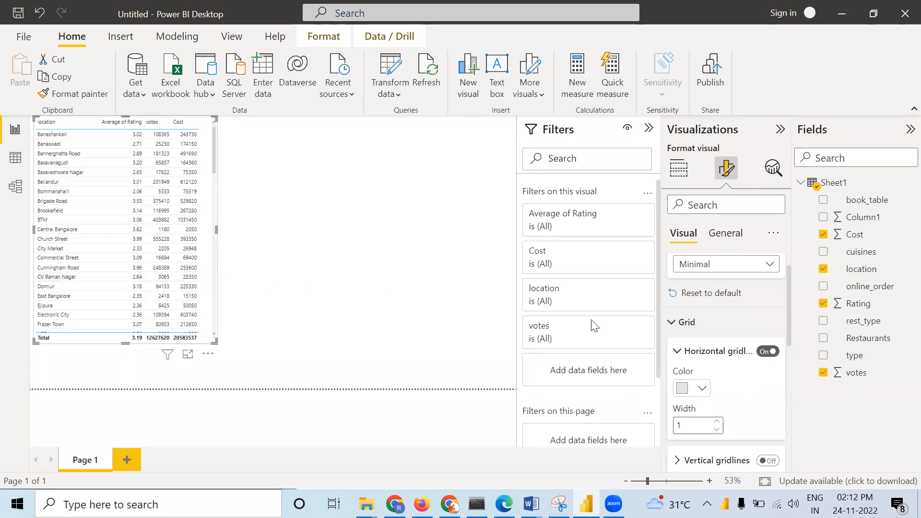
click(704, 389)
click(710, 324)
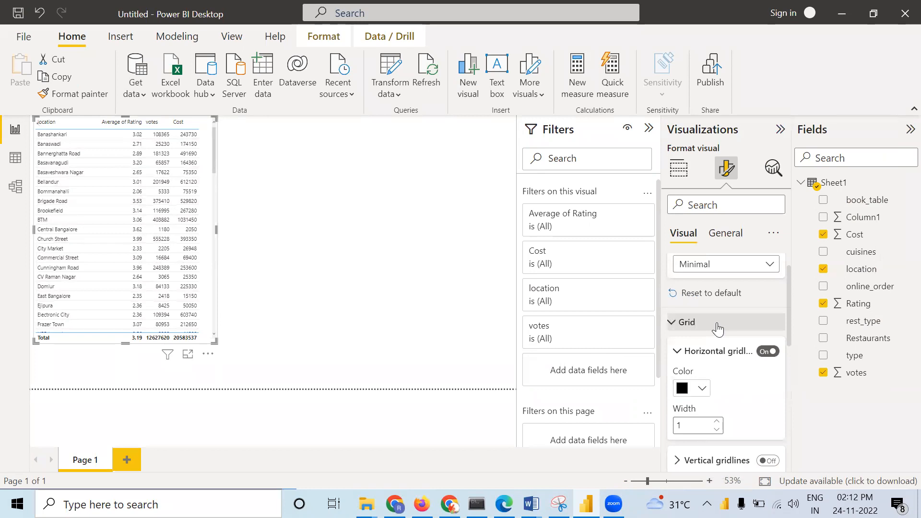
Turn on the table's vertical gridlines and color them black (#000000)
scroll(724, 369, down, 3)
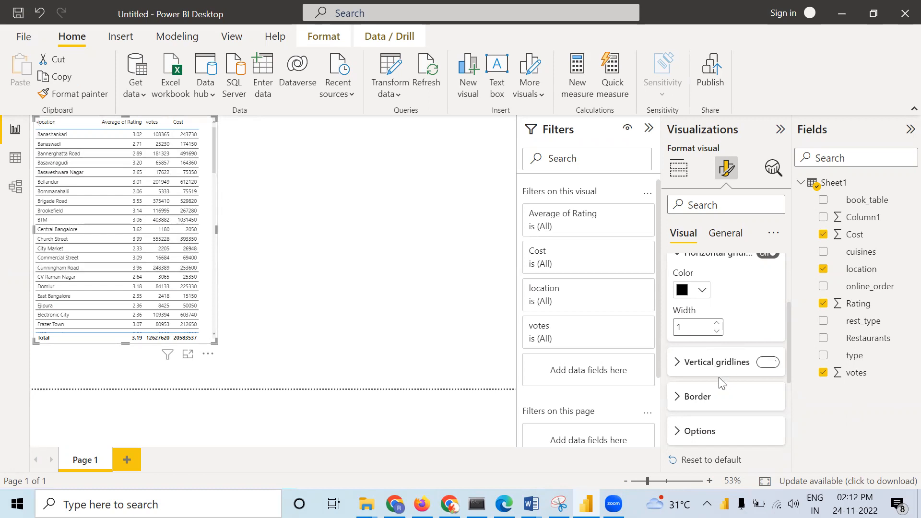
click(677, 365)
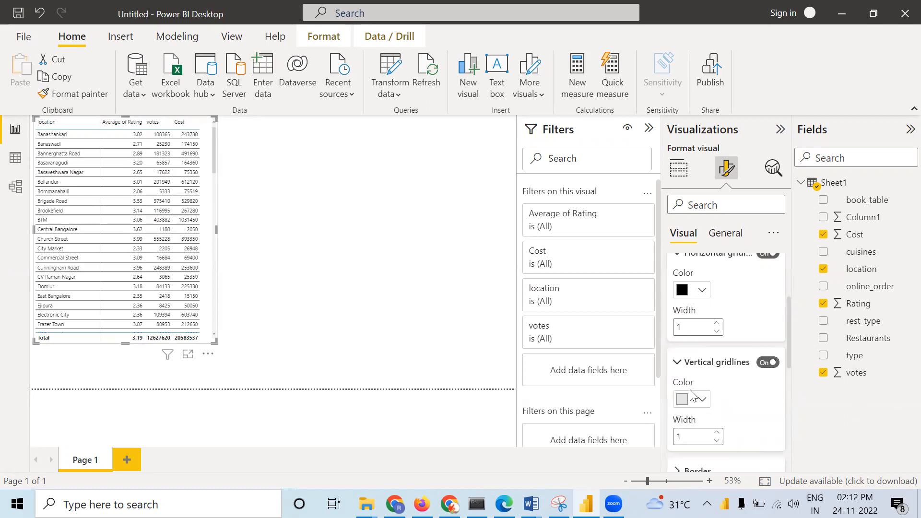
click(705, 402)
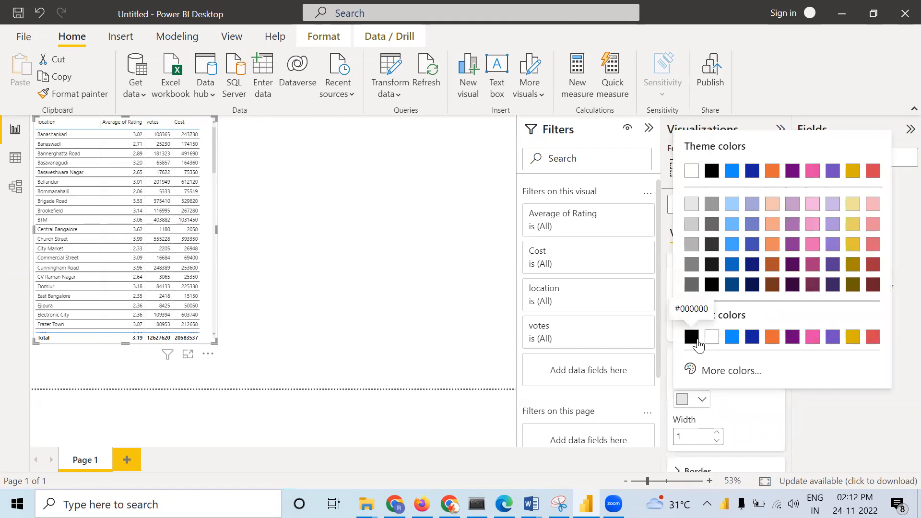
click(697, 341)
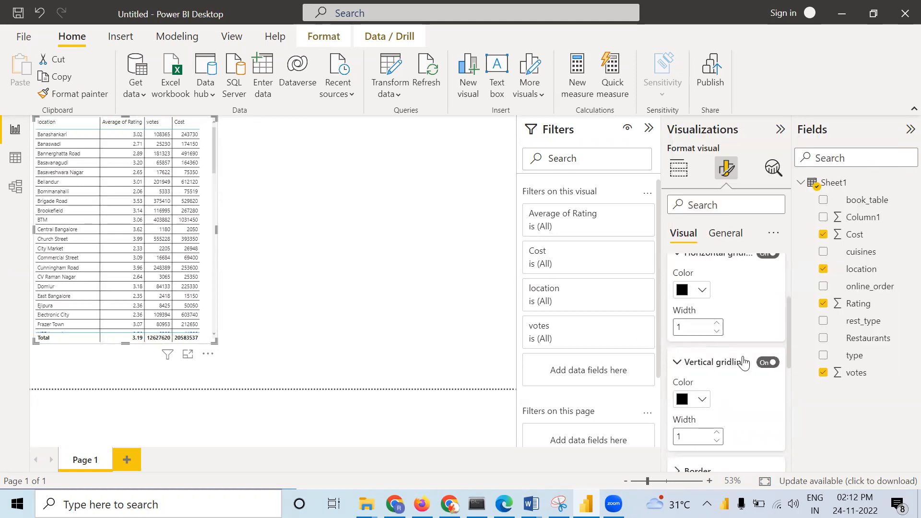
Add top, bottom, left and right borders to all sections of the table
scroll(760, 387, down, 2)
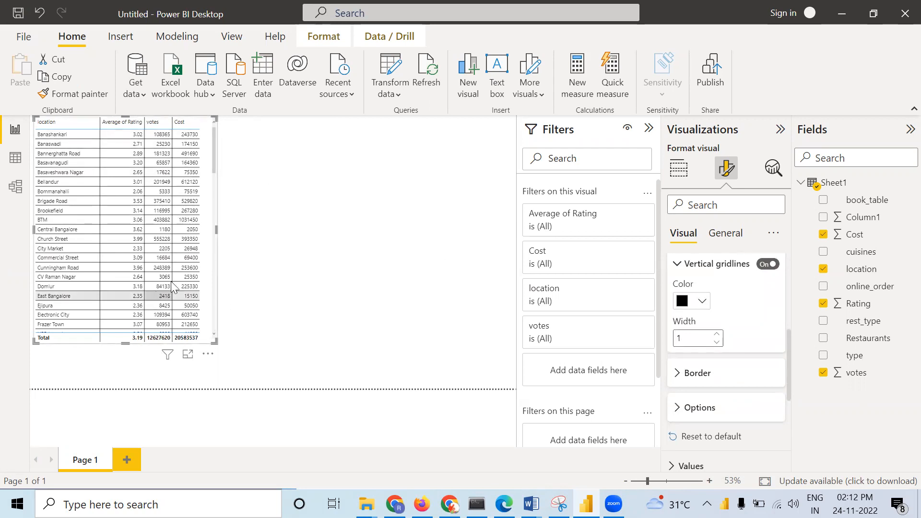
click(678, 385)
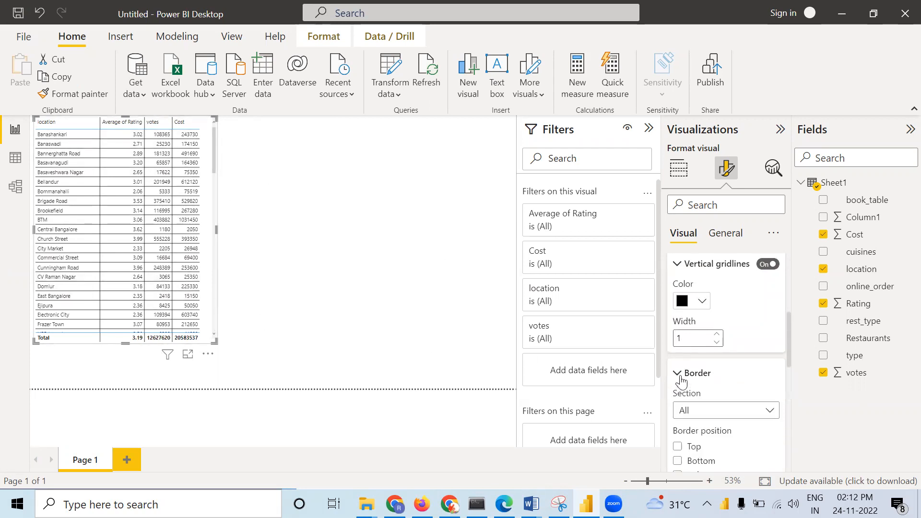
scroll(731, 362, down, 3)
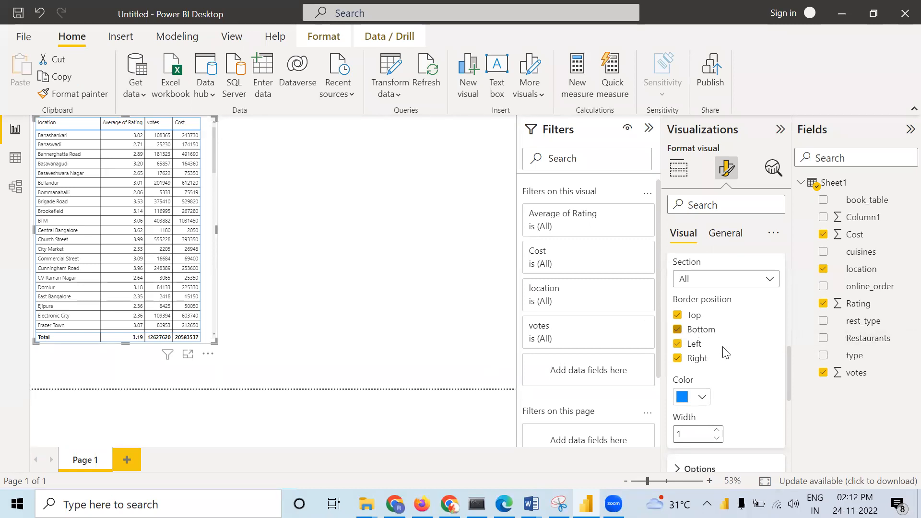
Set the font size of the table's values to 17 and enlarge the table visual to fit all four columns
scroll(722, 351, down, 3)
scroll(719, 348, down, 1)
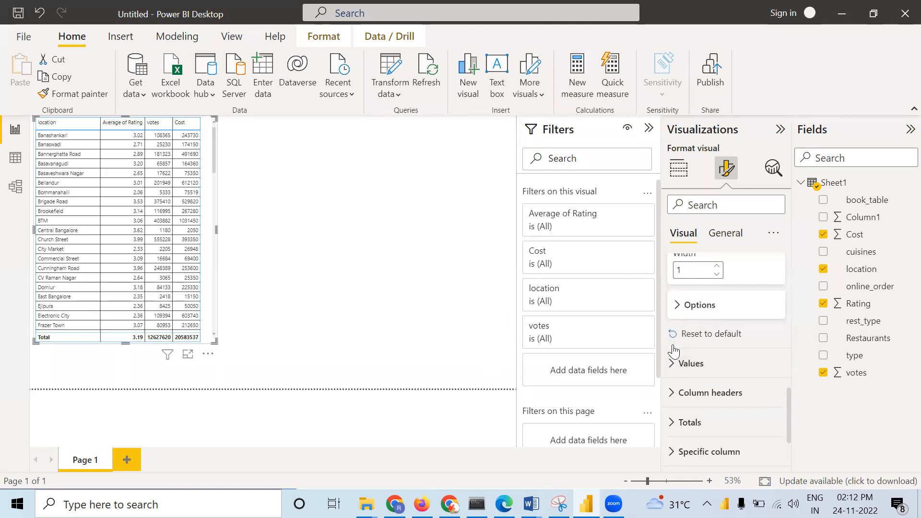
click(675, 365)
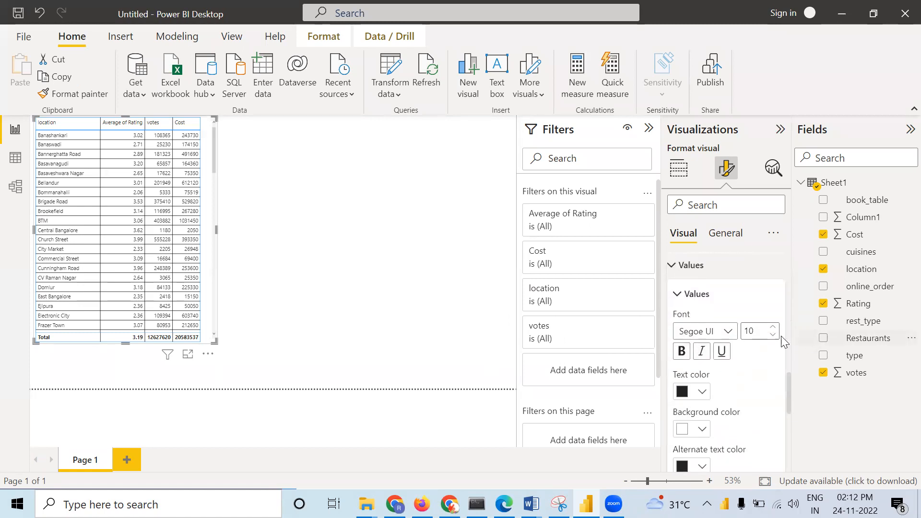
click(773, 328)
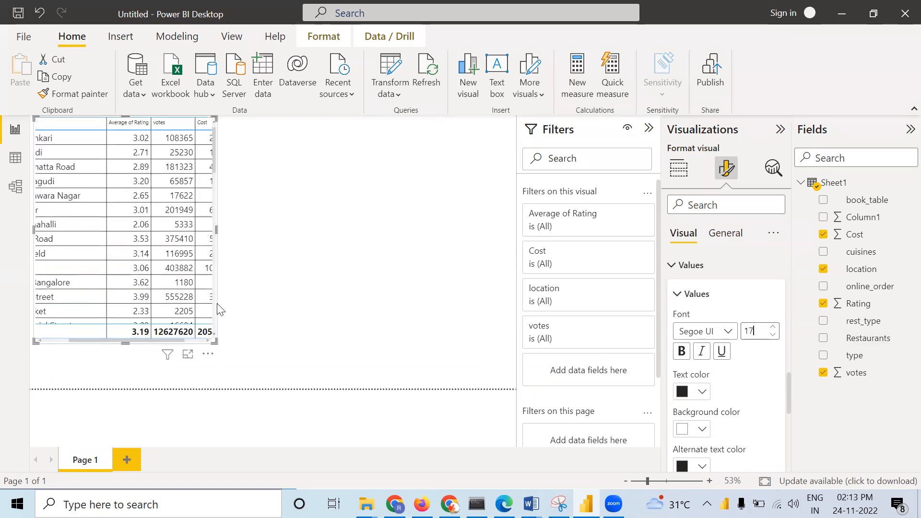
drag(215, 339, 325, 386)
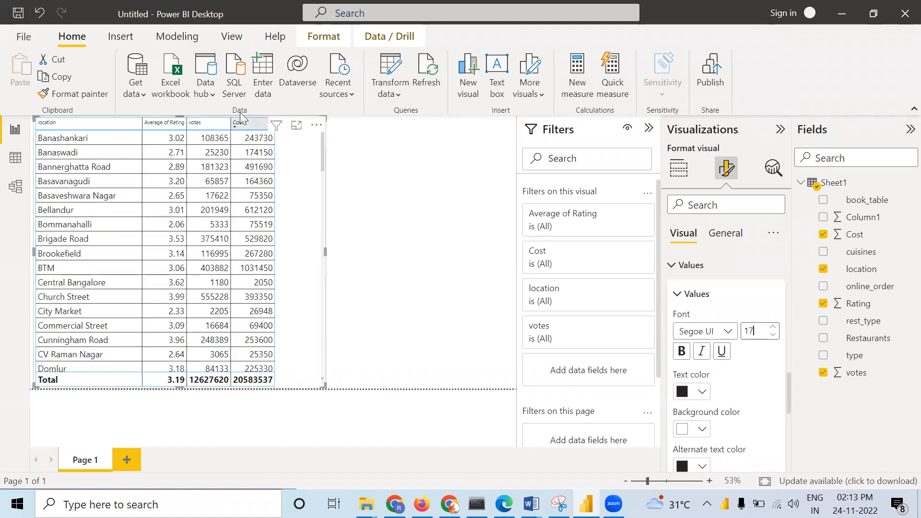
Set the font size of the table's column headers to 17
scroll(752, 396, down, 2)
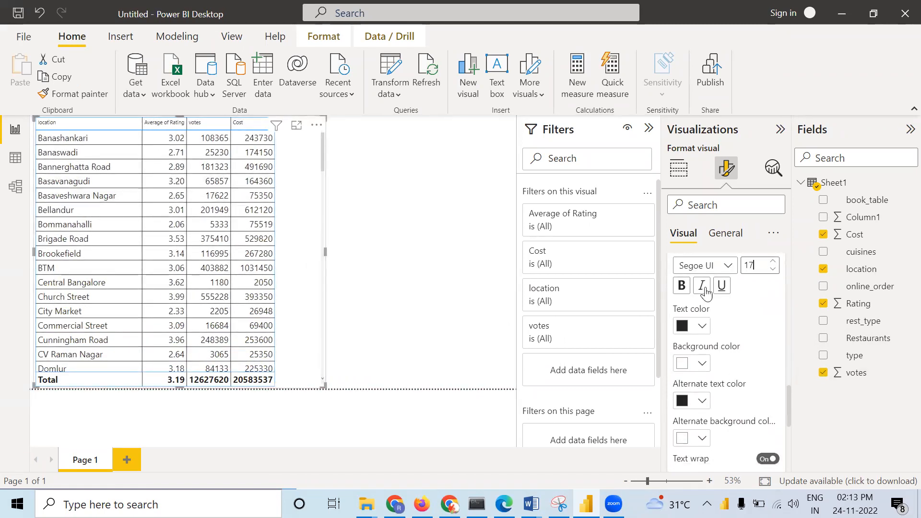
scroll(678, 311, up, 2)
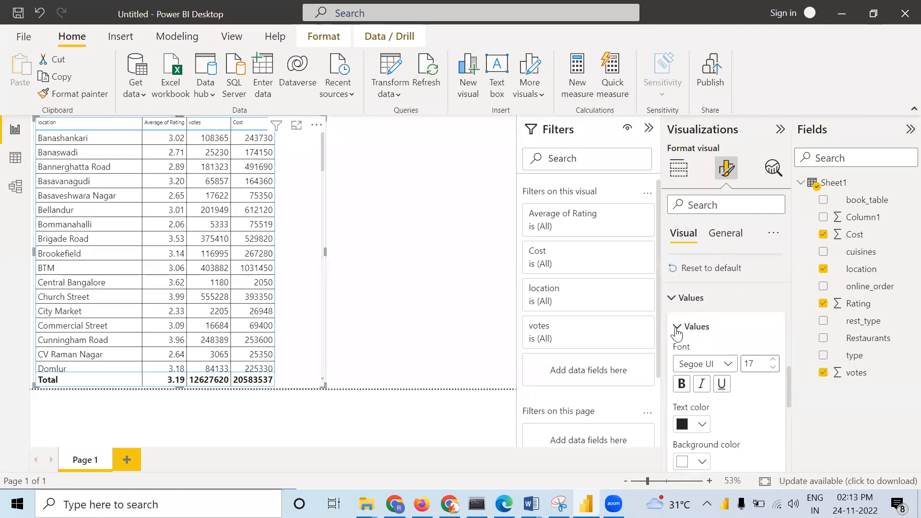
click(671, 298)
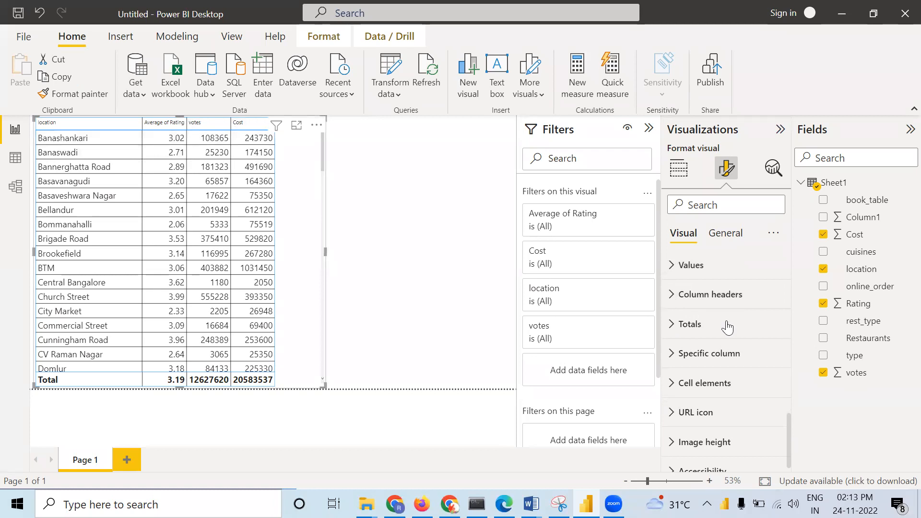
click(668, 296)
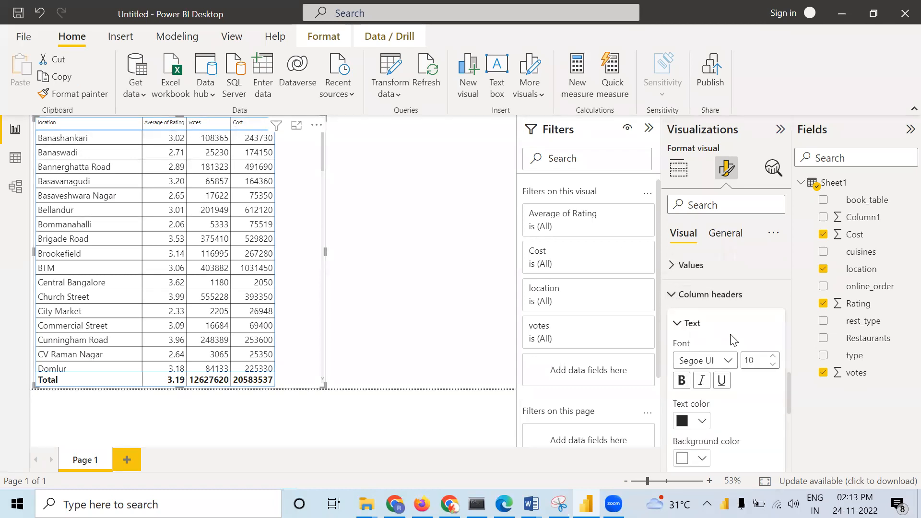
click(773, 356)
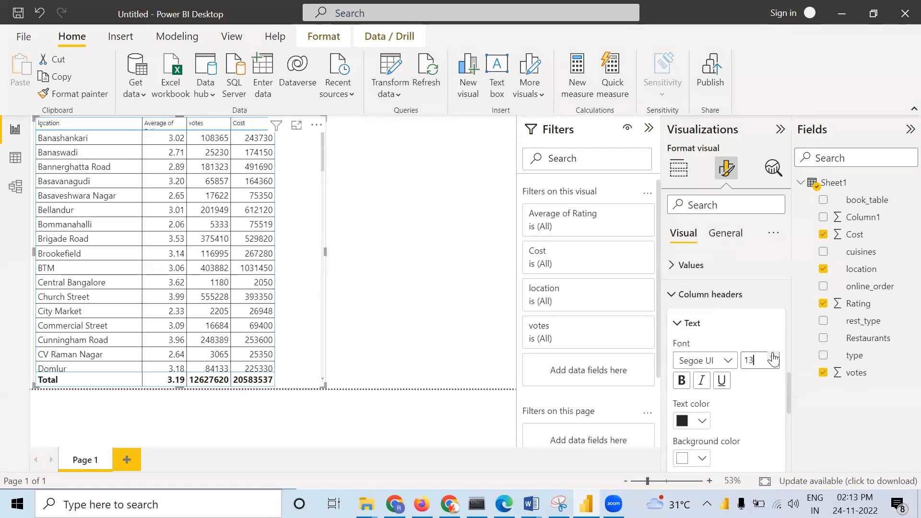
click(772, 357)
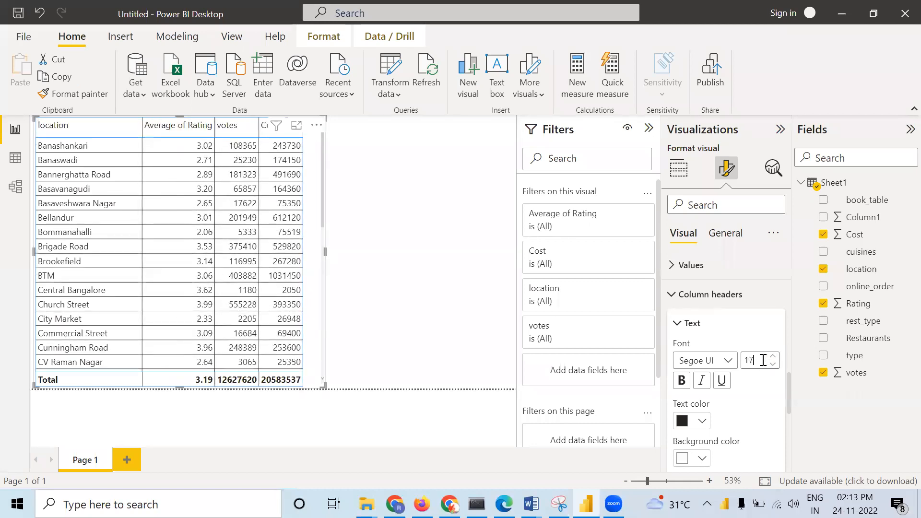
Color the column header text red and make it bold
click(703, 422)
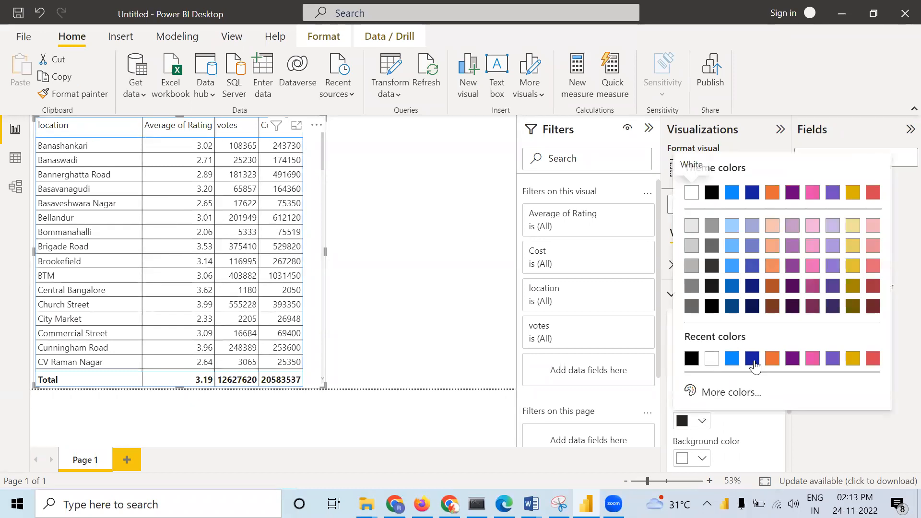
click(869, 359)
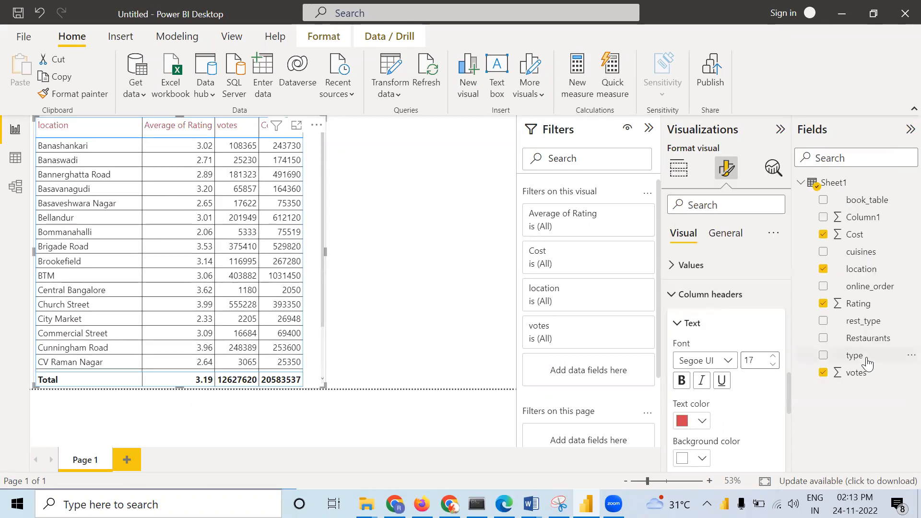
click(681, 381)
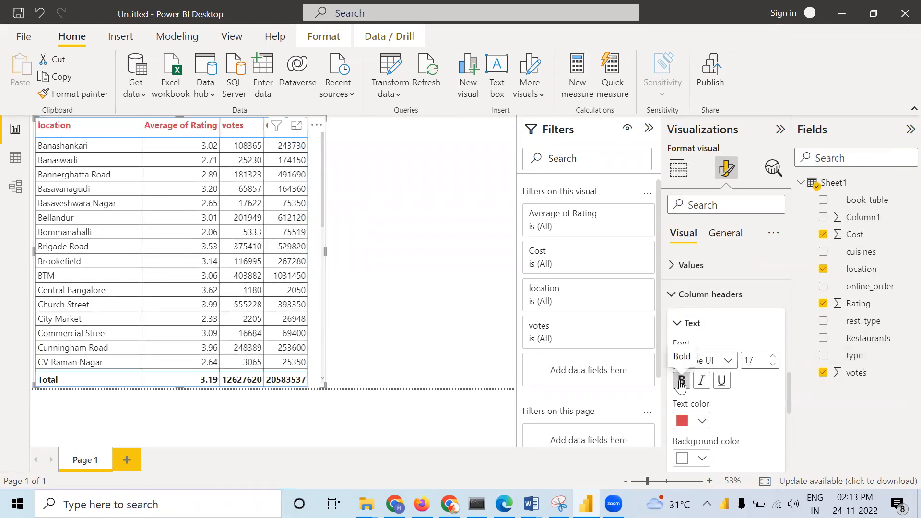
Set the text color of the table's totals row to blue
scroll(759, 400, down, 3)
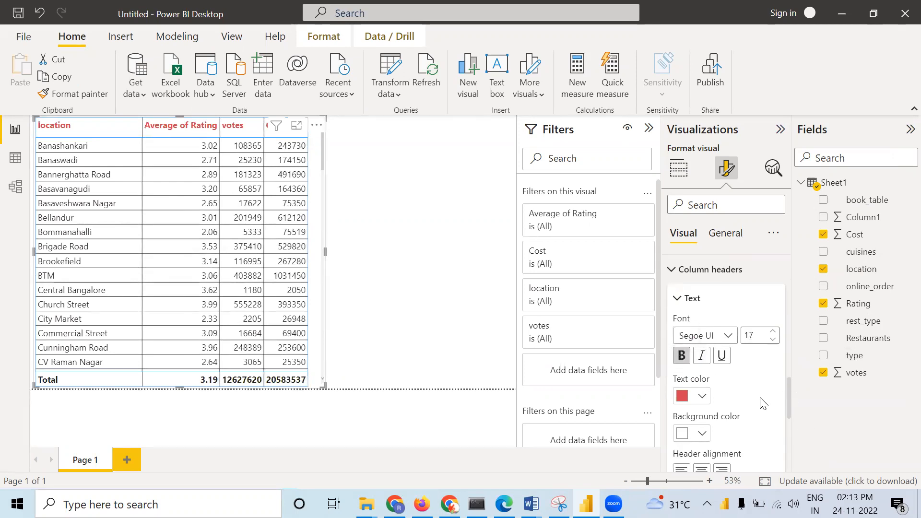
scroll(755, 394, down, 3)
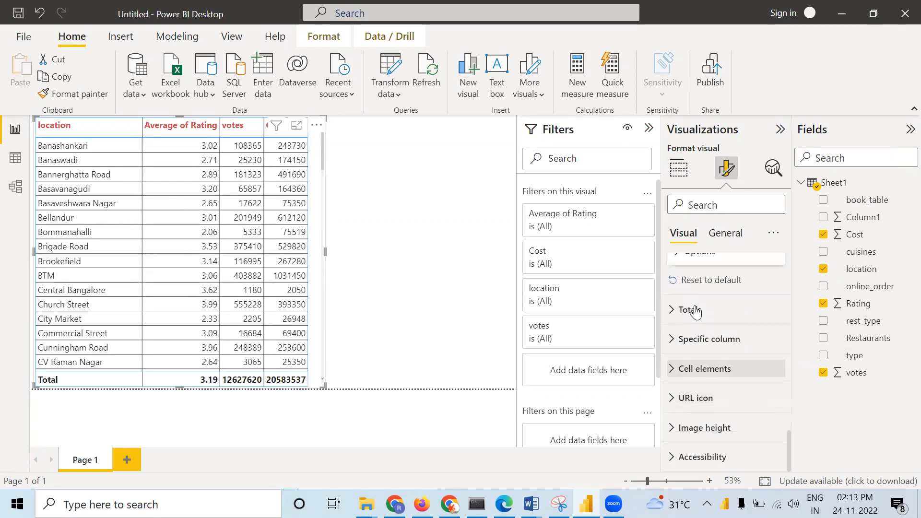
click(670, 312)
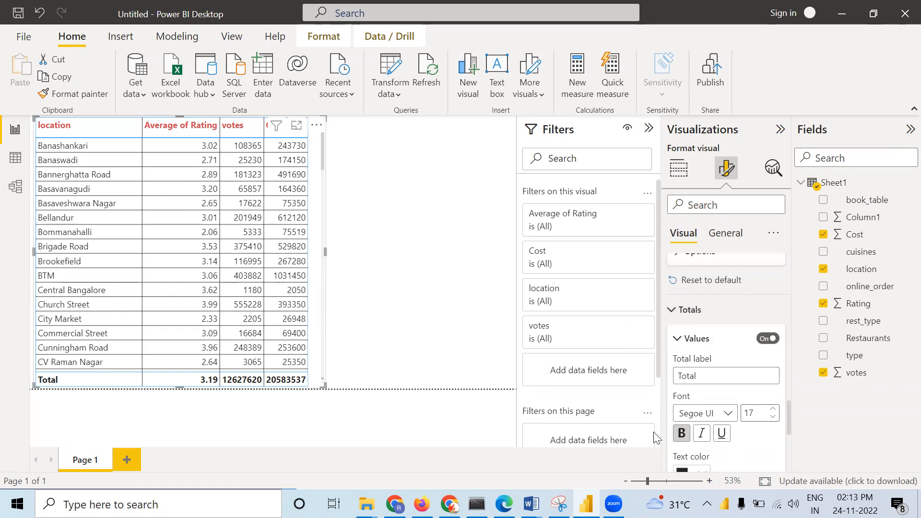
scroll(683, 408, down, 2)
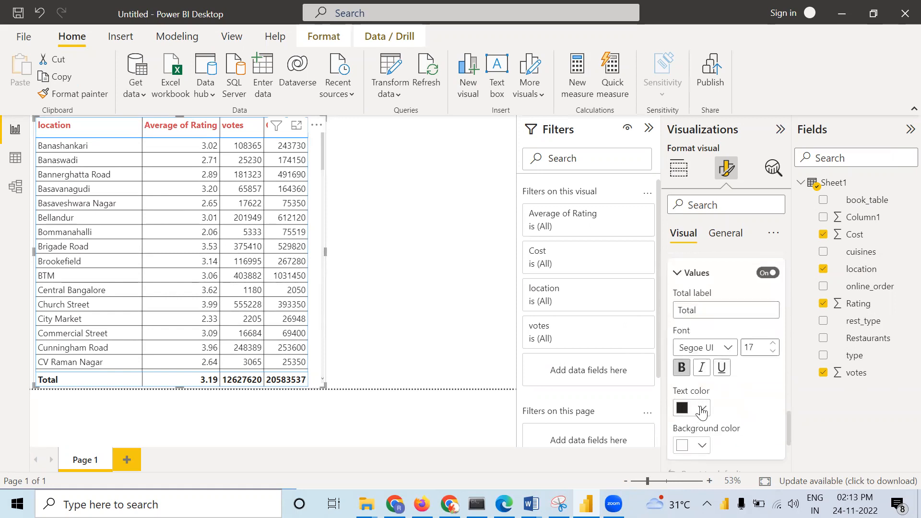
click(702, 409)
click(753, 345)
Try a light pink background on the totals row, return it to white, and deselect the table
scroll(743, 352, down, 3)
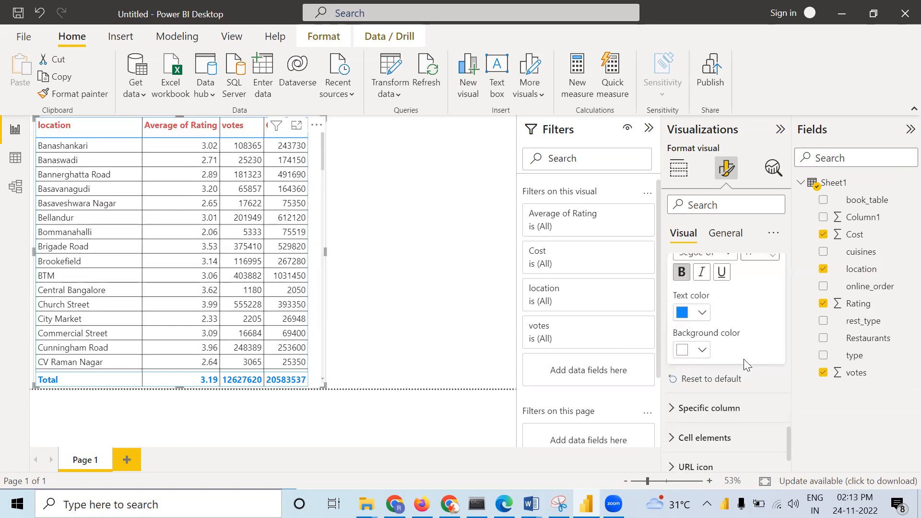
click(697, 348)
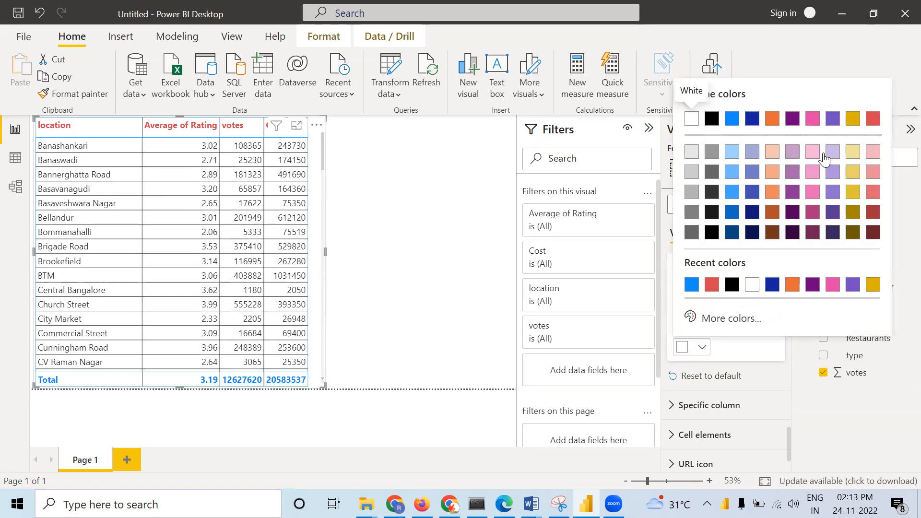
click(814, 152)
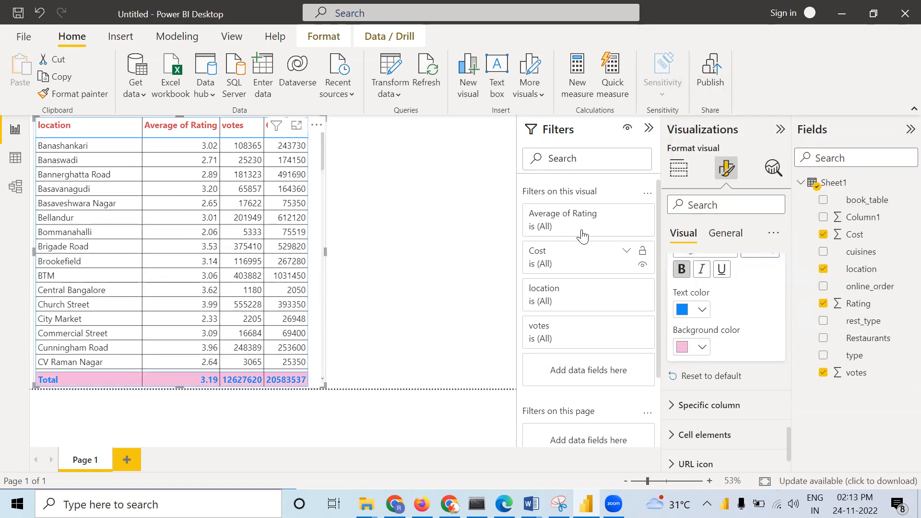
scroll(592, 336, down, 3)
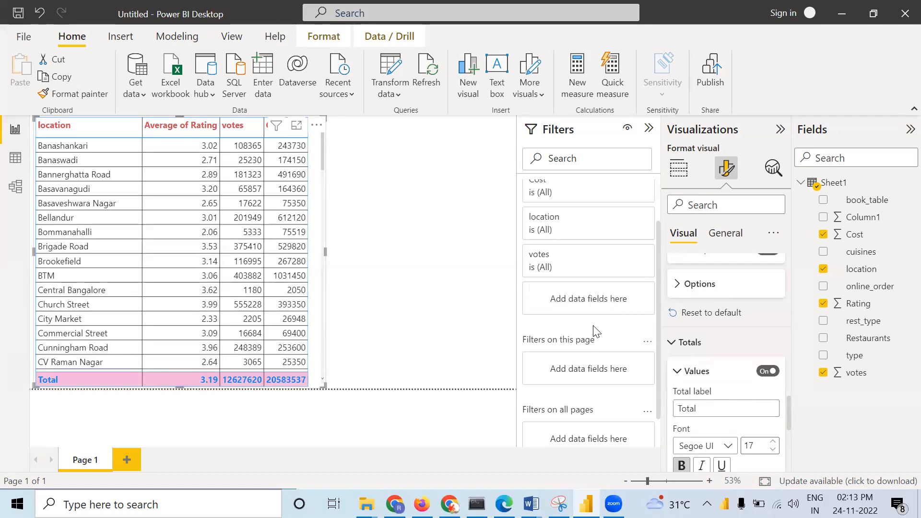
scroll(715, 355, down, 5)
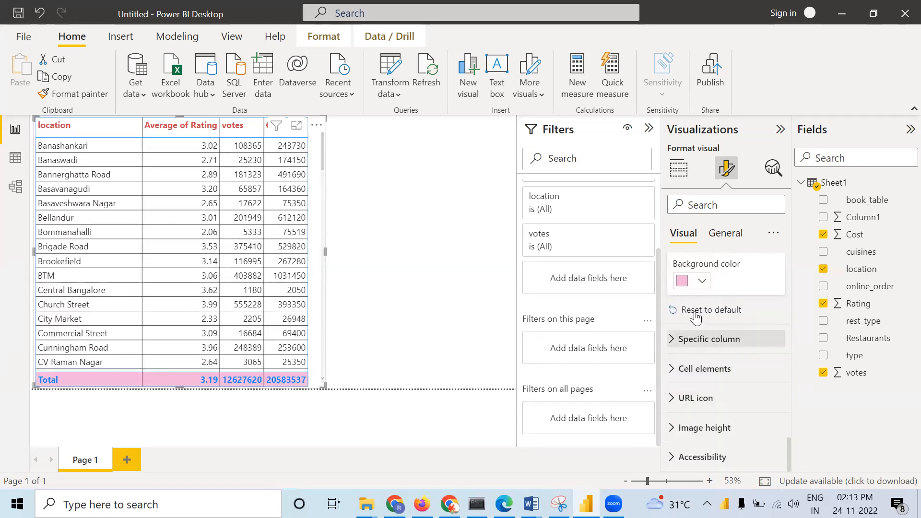
click(702, 281)
click(773, 218)
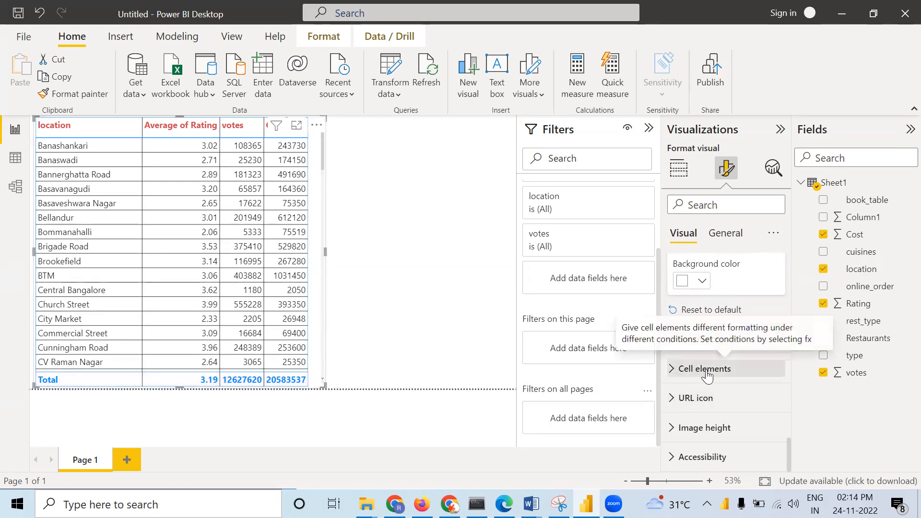
scroll(707, 375, up, 1)
scroll(706, 375, up, 5)
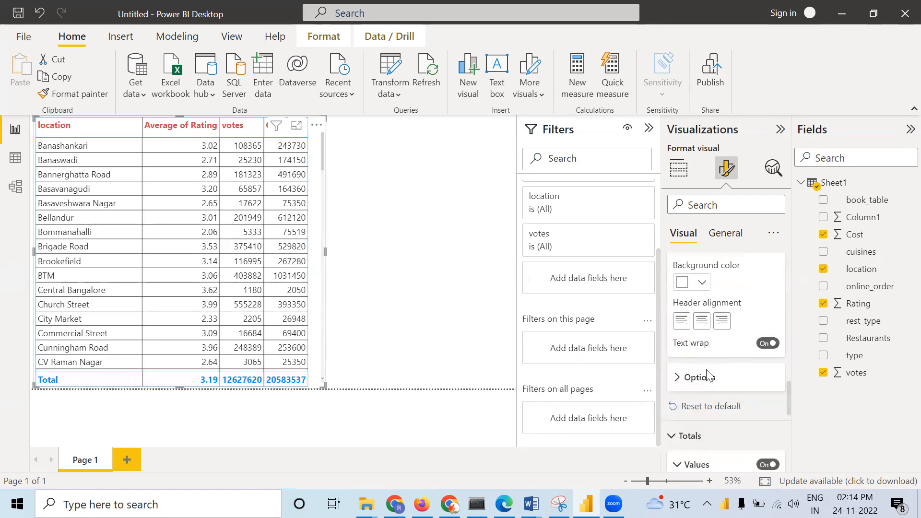
click(360, 231)
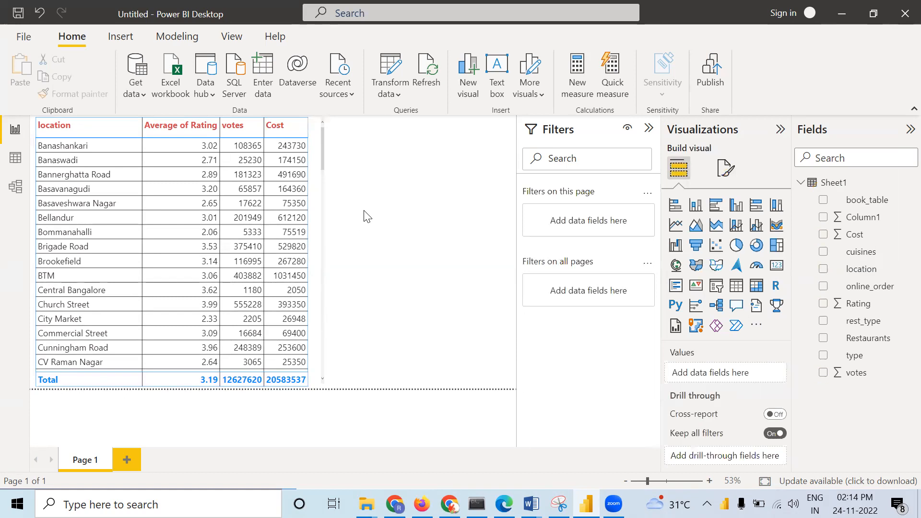
Export the table's data as a CSV file named sample in the Datasets folder
mouse_move(301, 126)
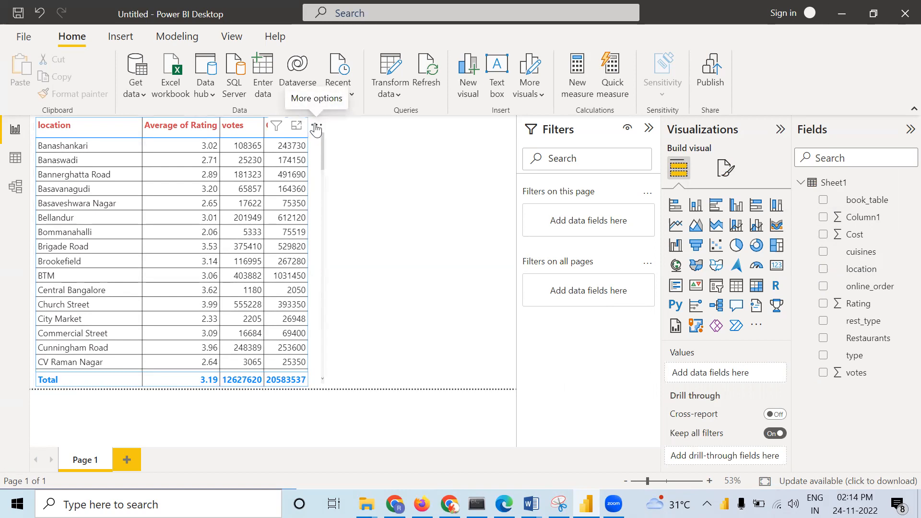
click(315, 128)
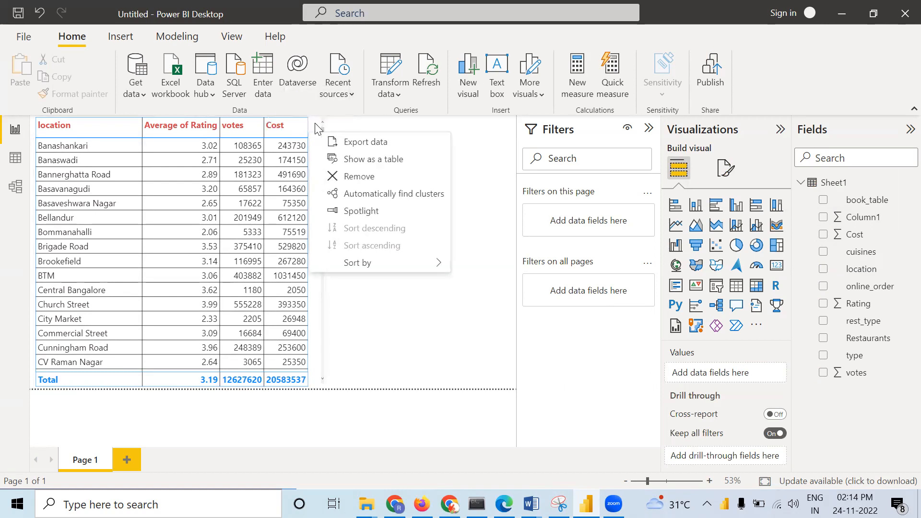
click(366, 142)
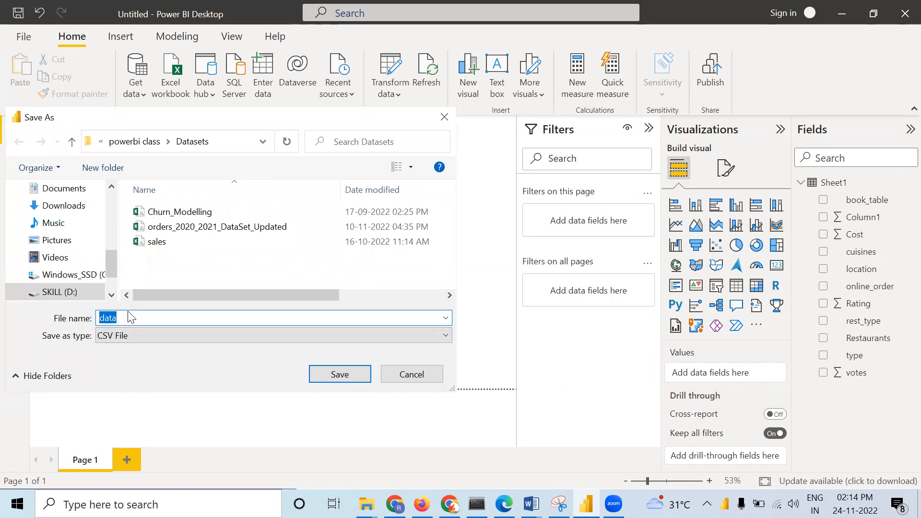
text(samplr)
key(BackSpace)
text(e)
click(332, 333)
click(332, 333)
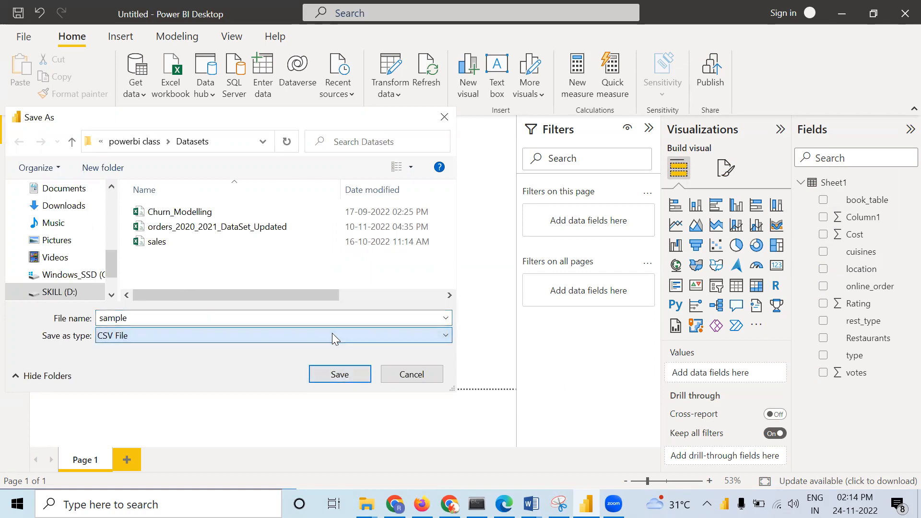
click(320, 376)
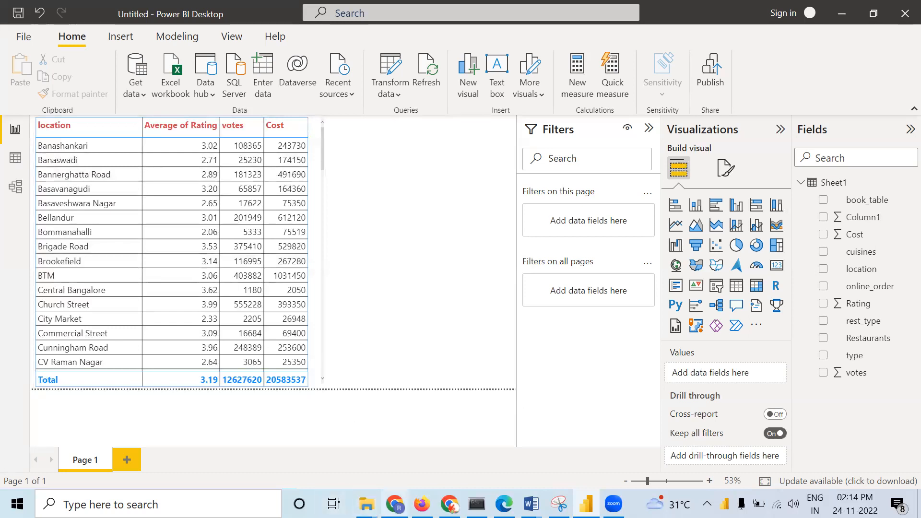
Switch to the Datasets folder in File Explorer and open the exported sample file in Excel
mouse_move(365, 503)
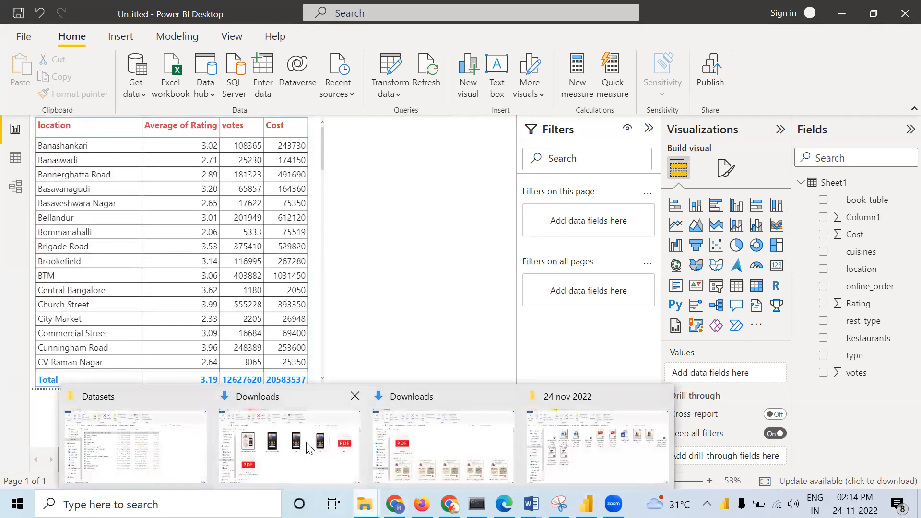
click(171, 446)
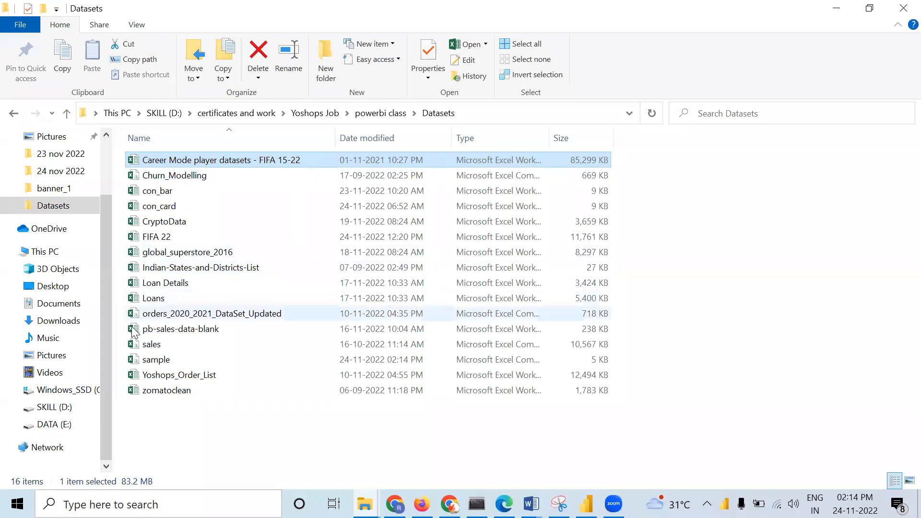
click(155, 360)
double_click(156, 360)
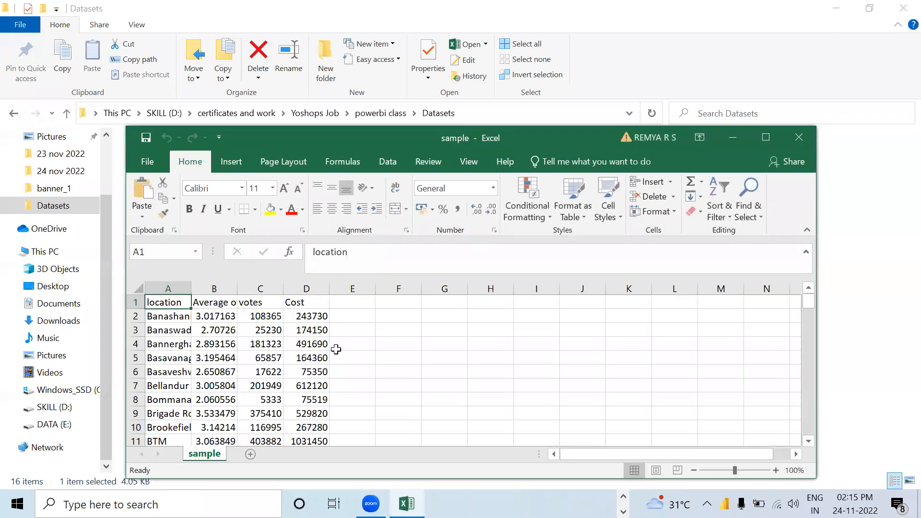
Look through the exported rows and widen column A to fit the full location names
scroll(335, 349, down, 3)
scroll(336, 350, up, 2)
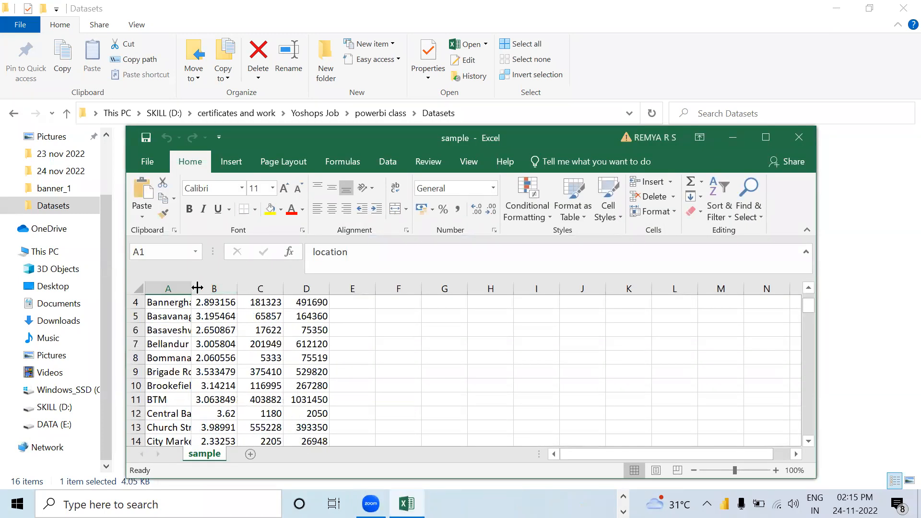
drag(193, 286, 267, 289)
scroll(374, 325, up, 1)
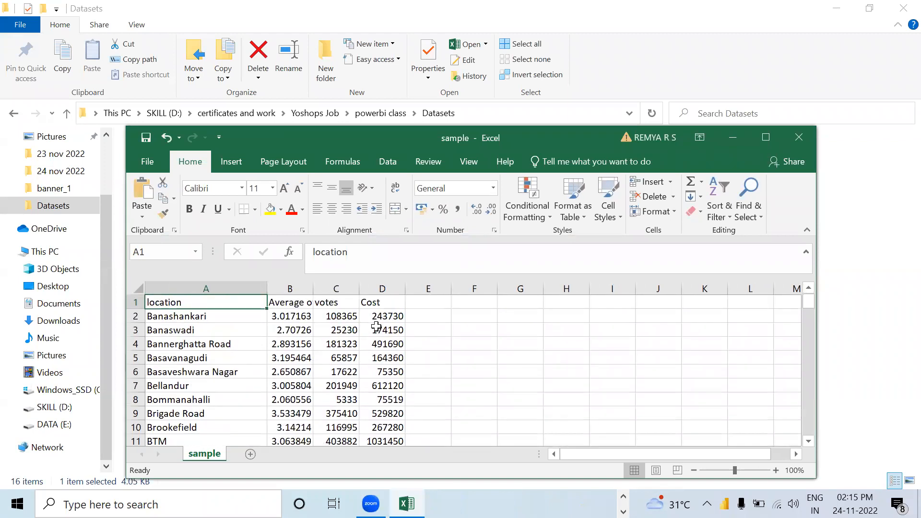
Widen column B of the exported sheet to fit its heading and switch back to Power BI Desktop
drag(313, 287, 358, 280)
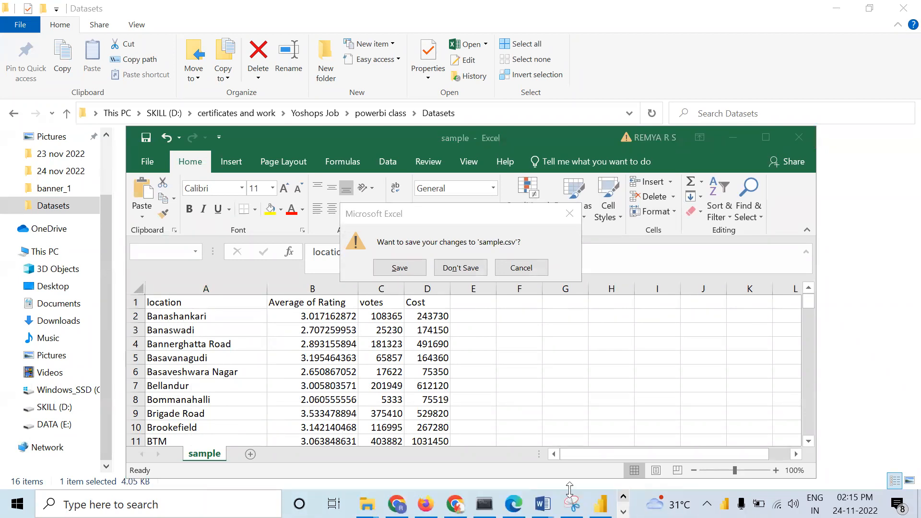
click(599, 504)
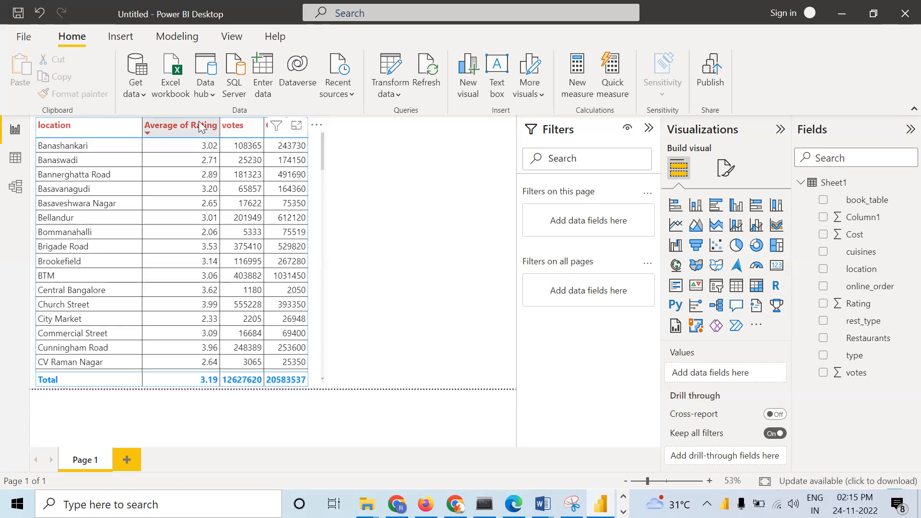
Set a background color gradient on the table's Average of Rating column, with White, 10% darker for the lowest value and red for the highest
click(317, 231)
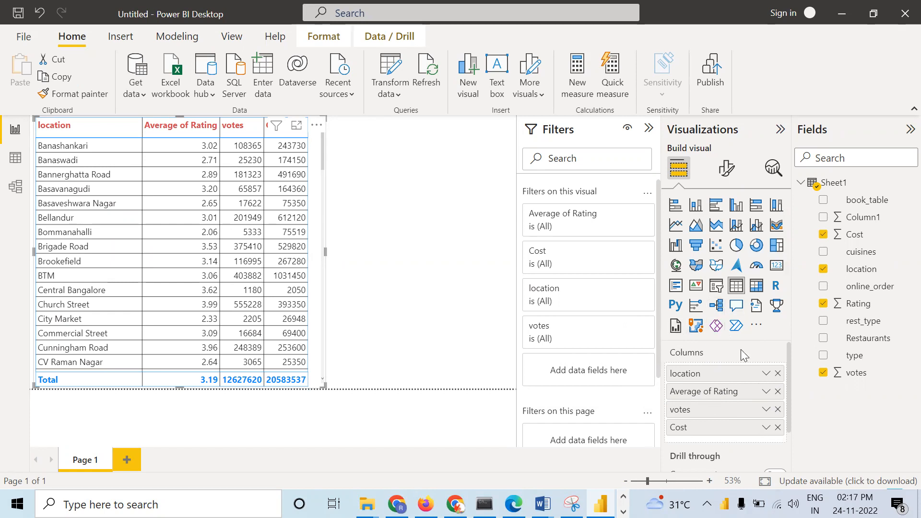
right_click(745, 393)
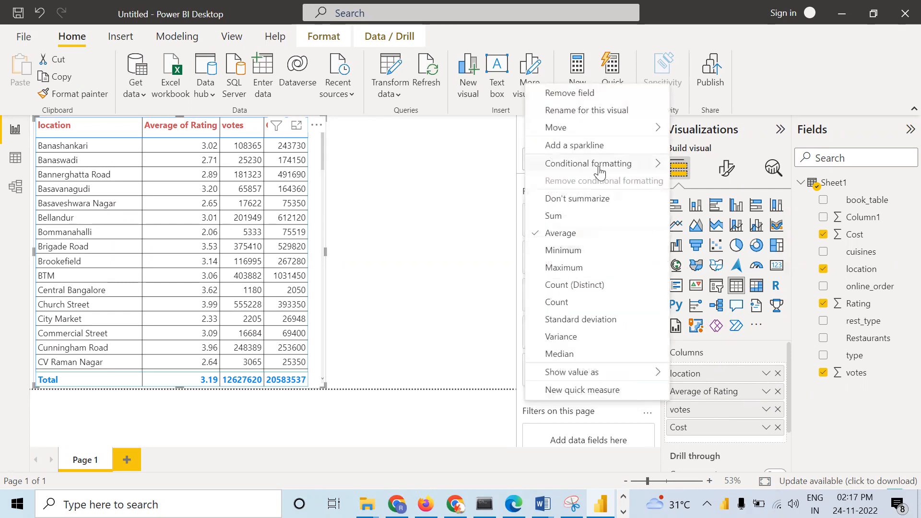
mouse_move(599, 168)
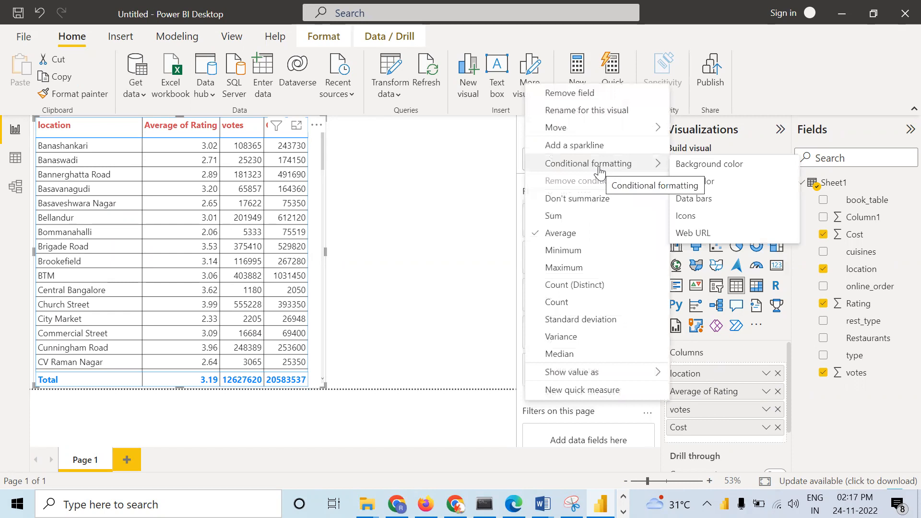
click(703, 165)
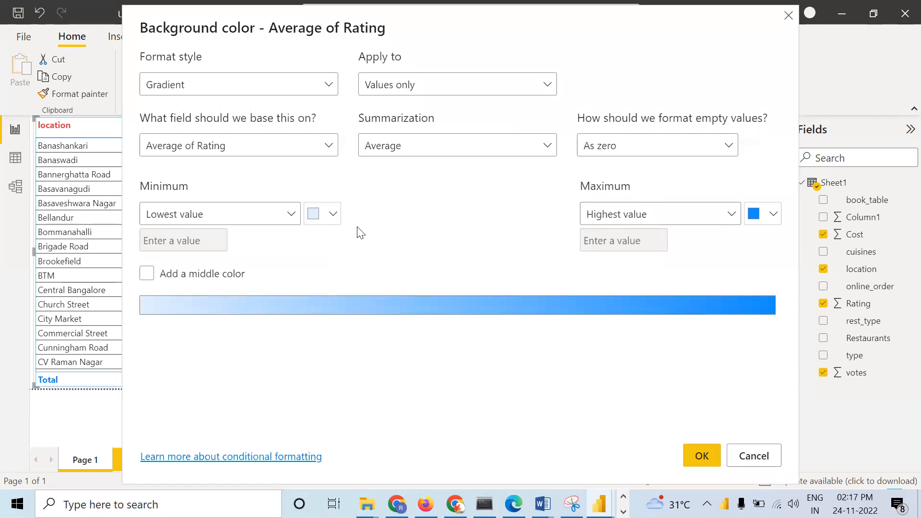
click(773, 215)
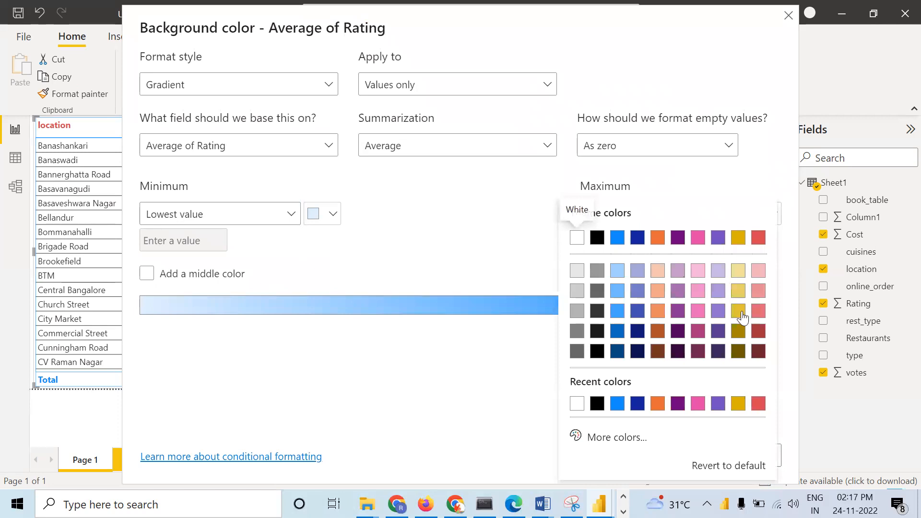
click(758, 403)
click(330, 214)
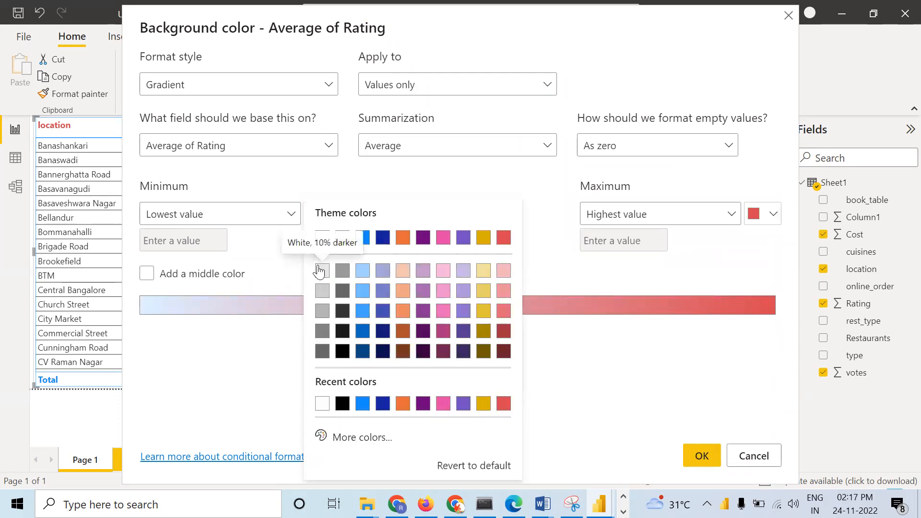
click(319, 271)
Add a middle color of #a0a7d8 (Theme color 2, 60% lighter) to the background gradient and apply the formatting
click(145, 274)
click(174, 277)
click(148, 274)
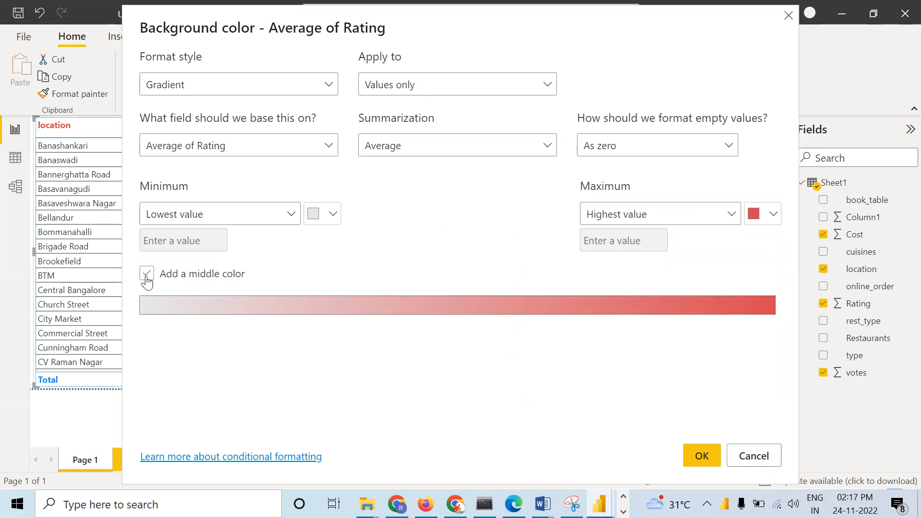
click(147, 275)
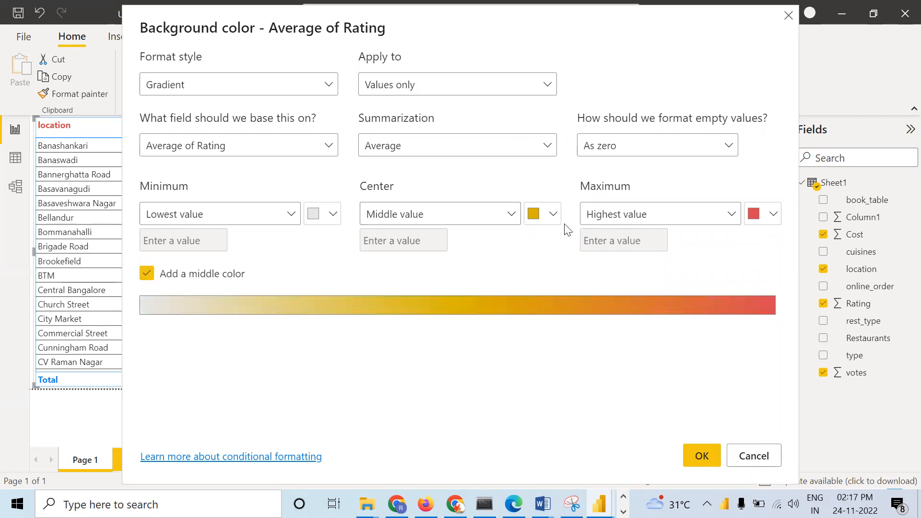
click(553, 214)
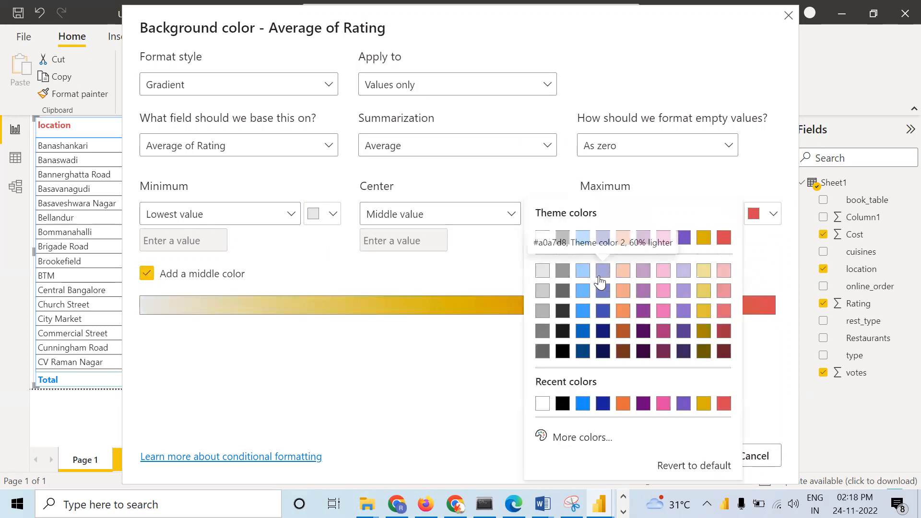
click(603, 271)
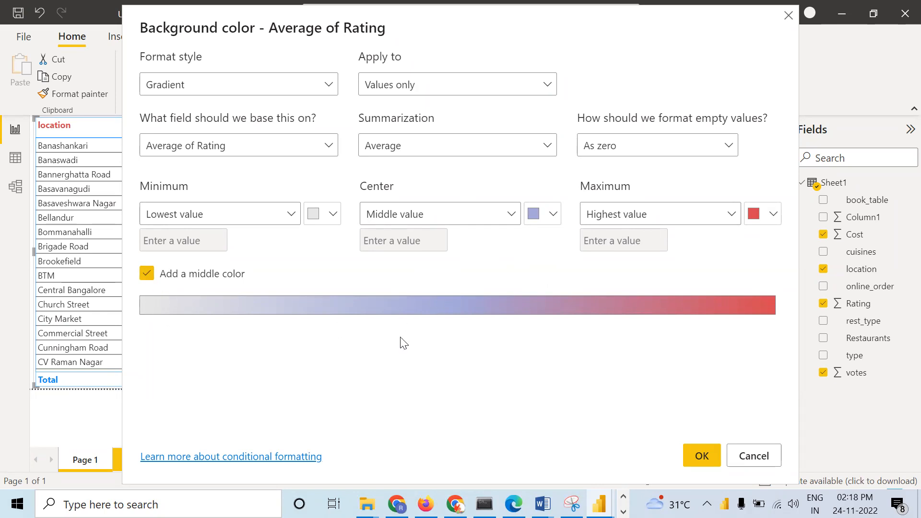
click(703, 457)
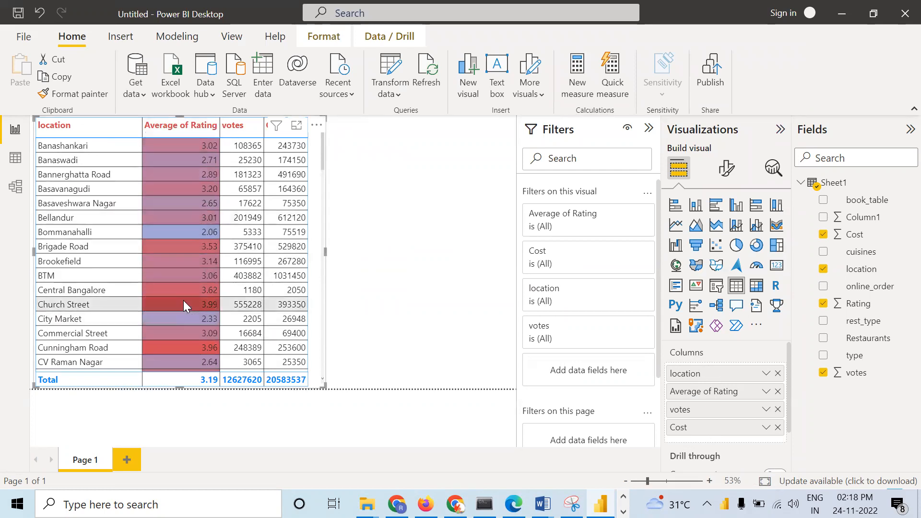
Review the shaded ratings, sort the table by Average of Rating in descending order, and check the shading down to the lowest ratings
scroll(202, 295, down, 5)
scroll(201, 302, down, 4)
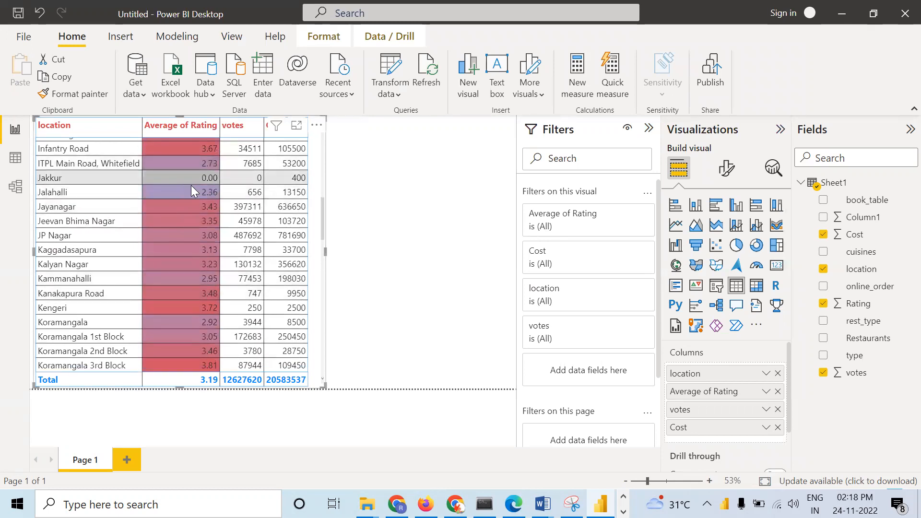
mouse_move(195, 179)
scroll(153, 177, up, 8)
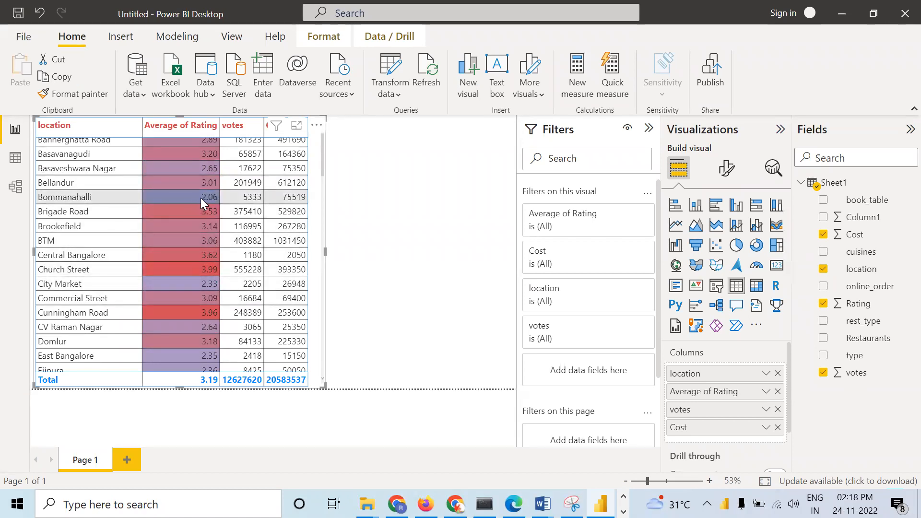
scroll(200, 198, up, 2)
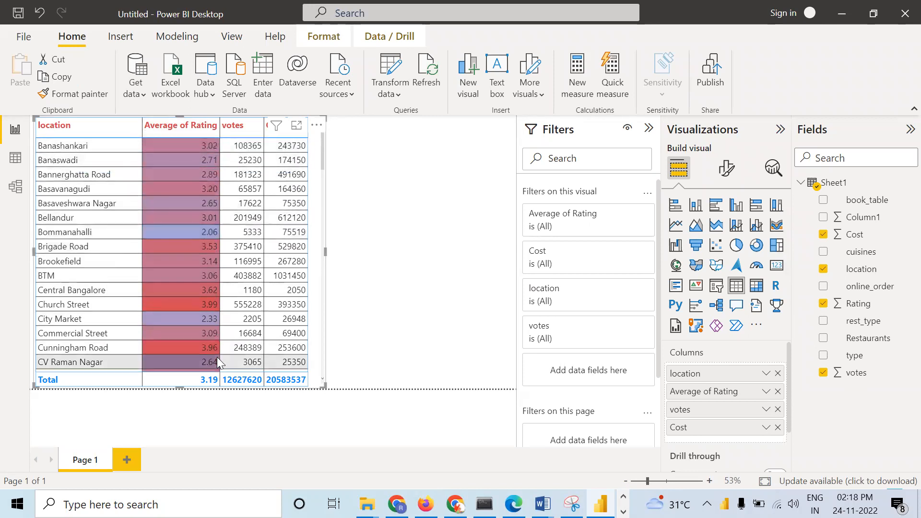
click(147, 131)
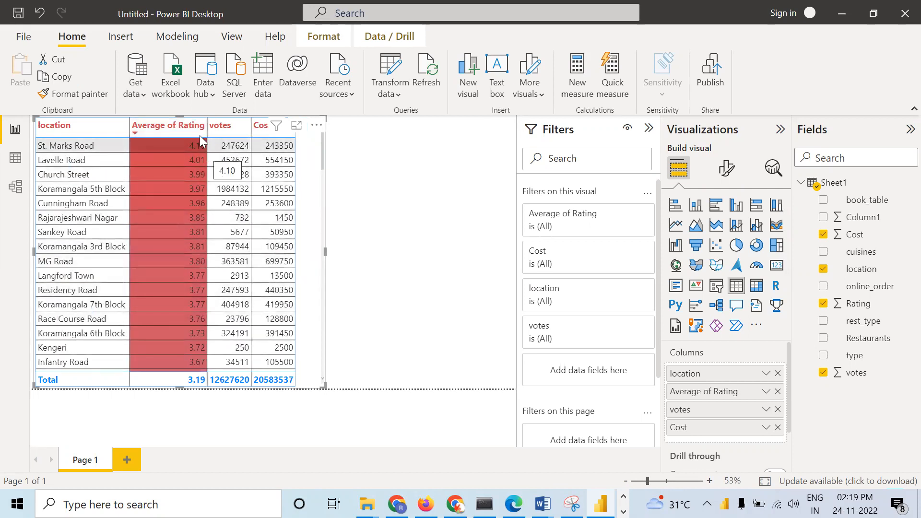
scroll(189, 218, down, 5)
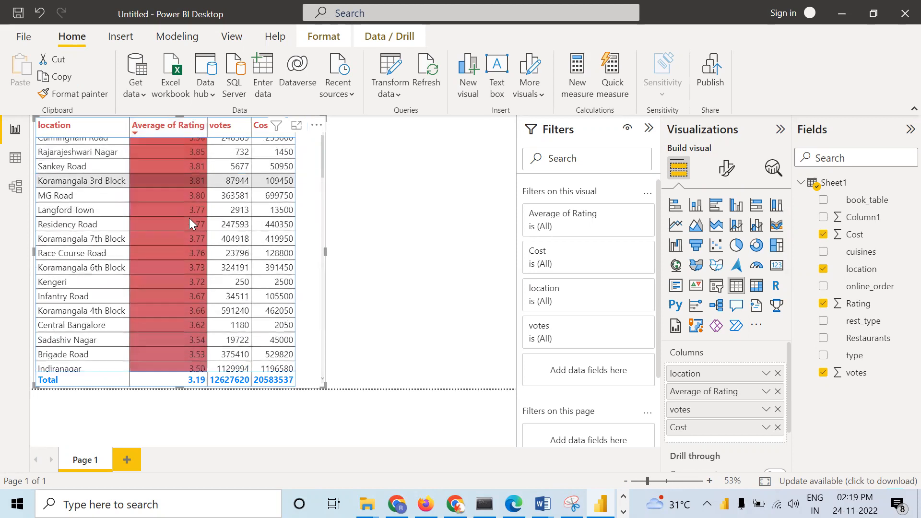
scroll(191, 306, down, 15)
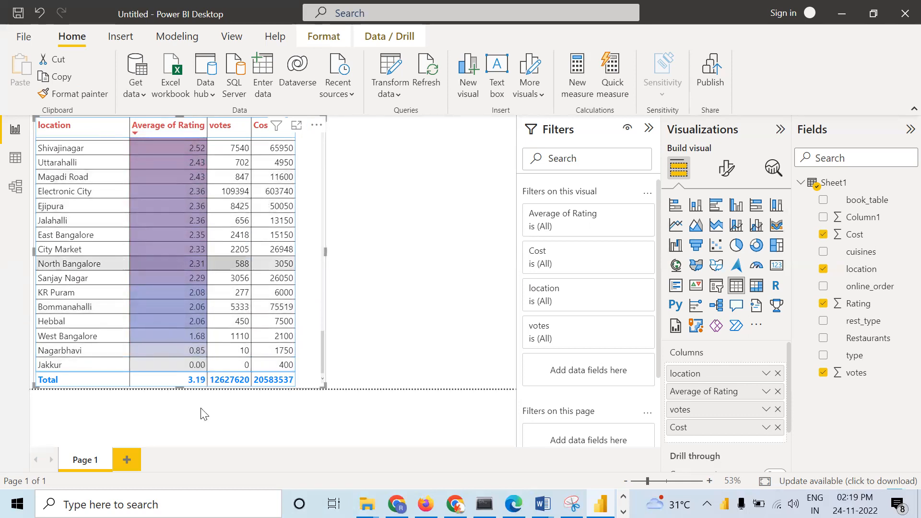
Sort the table by Average of Rating in ascending order and check the shading from lowest to highest
click(135, 132)
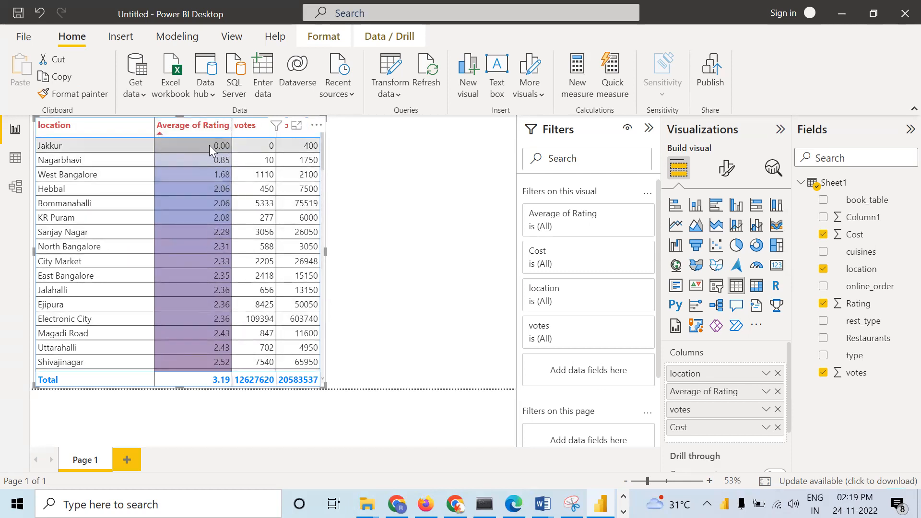
scroll(197, 206, down, 10)
scroll(197, 211, down, 12)
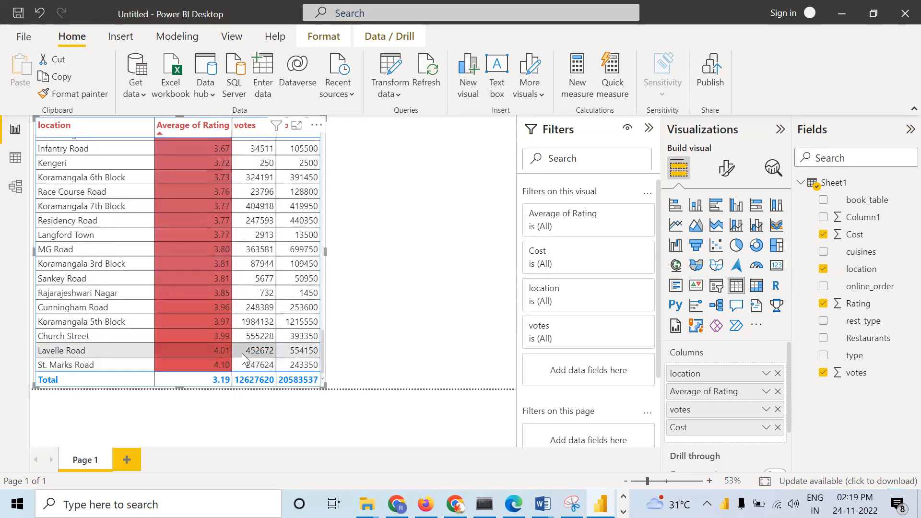
scroll(281, 184, up, 10)
scroll(282, 185, up, 10)
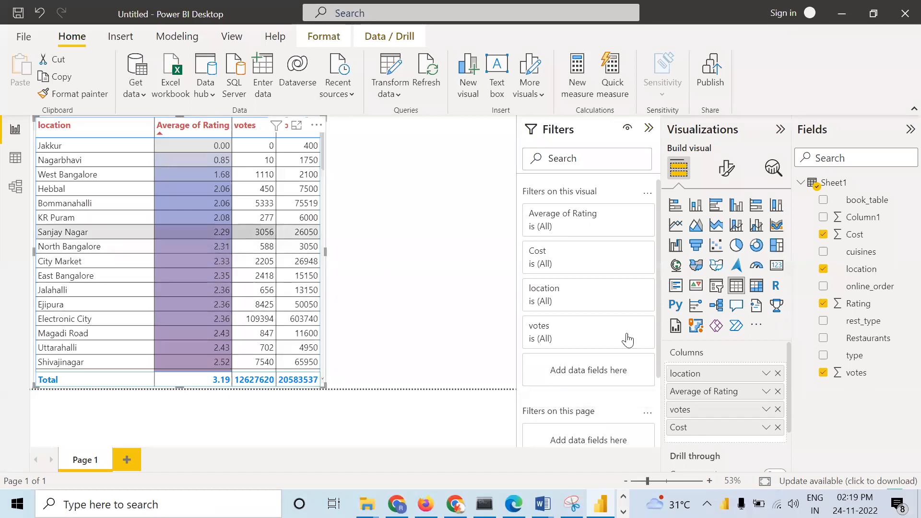
Open the font color conditional formatting settings for the table's votes column
right_click(715, 408)
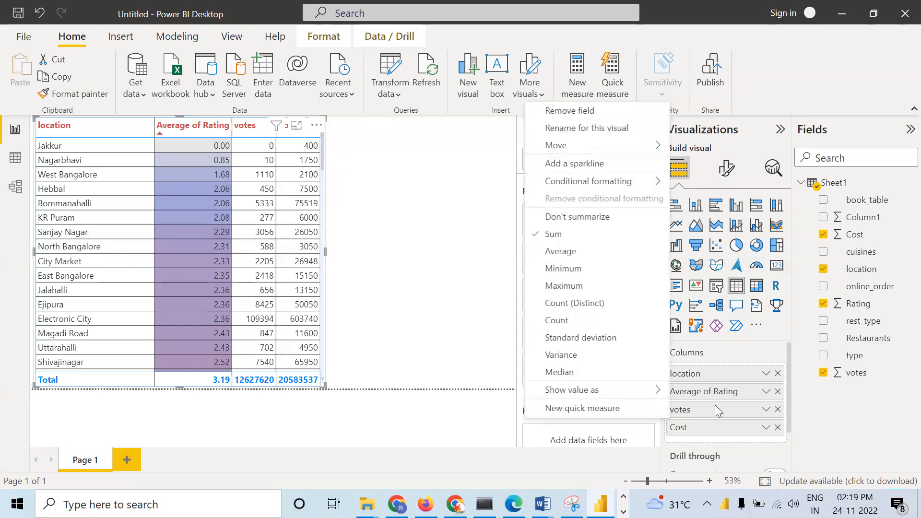
mouse_move(564, 185)
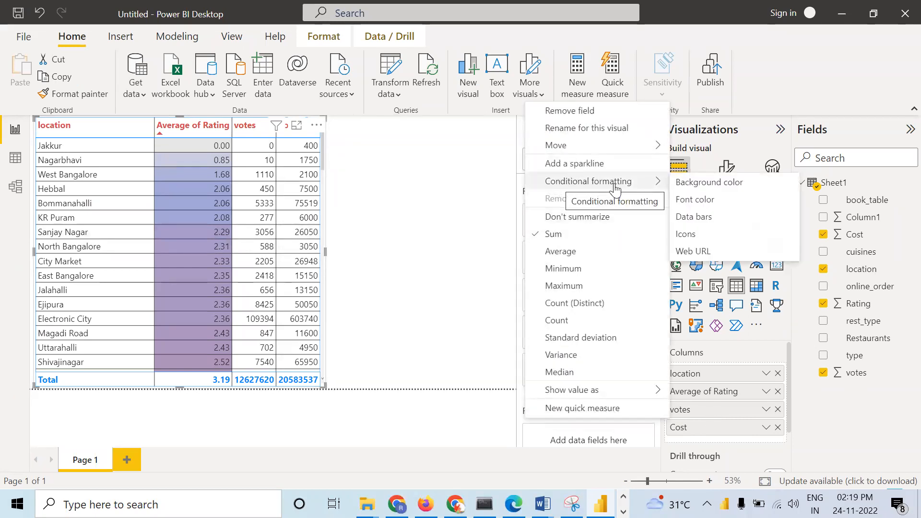
click(702, 205)
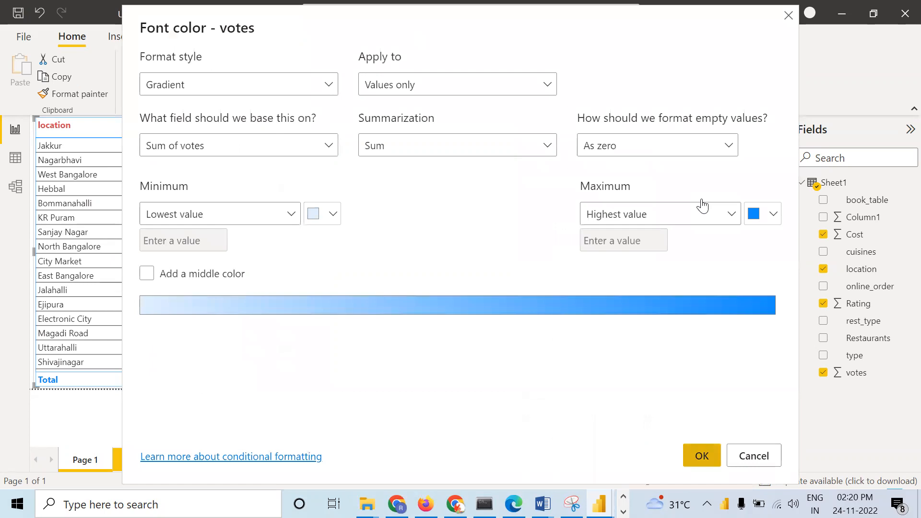
Try the Rules format style for the votes font color and return to Gradient
click(301, 96)
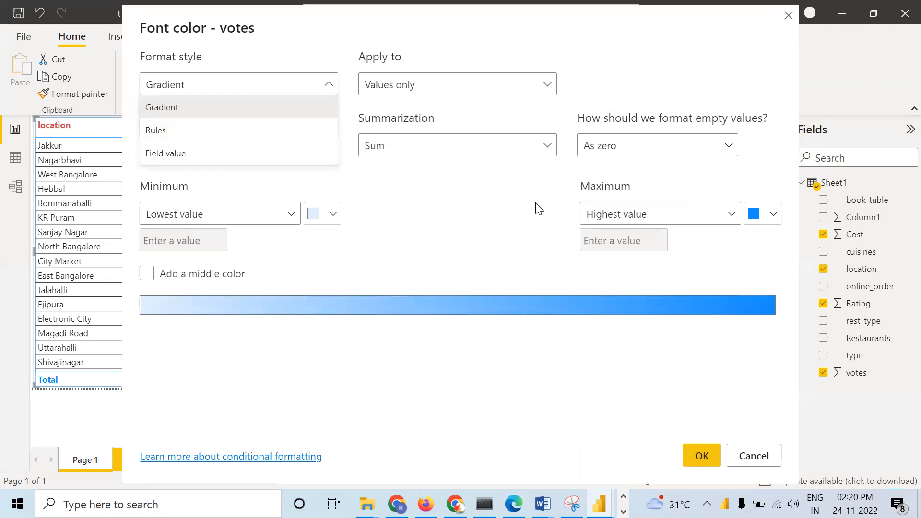
click(205, 131)
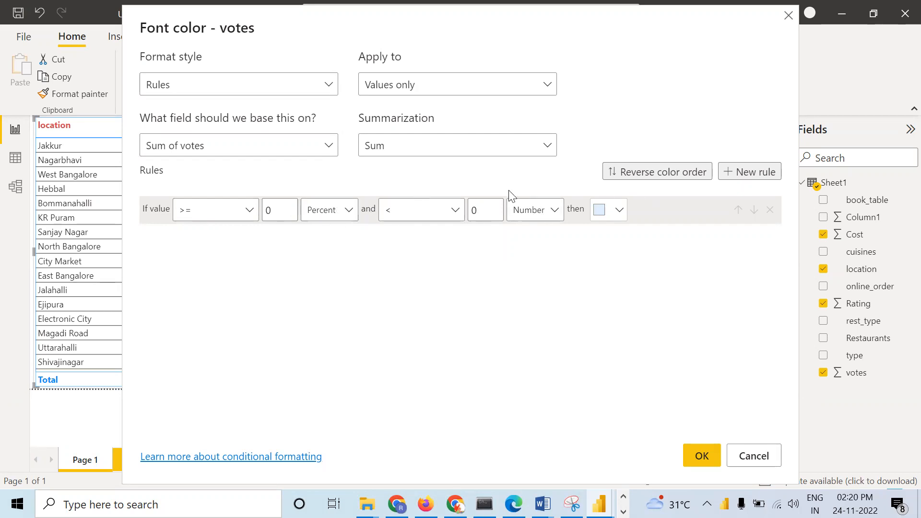
click(304, 88)
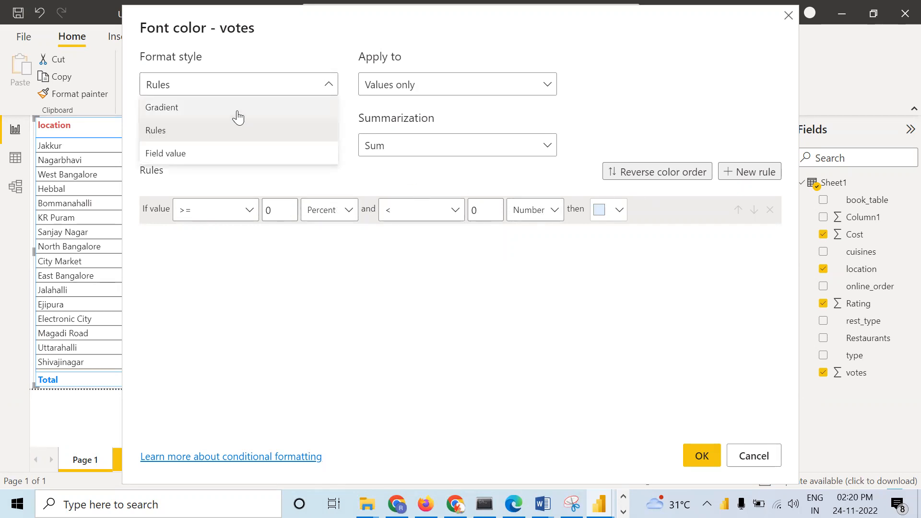
click(243, 114)
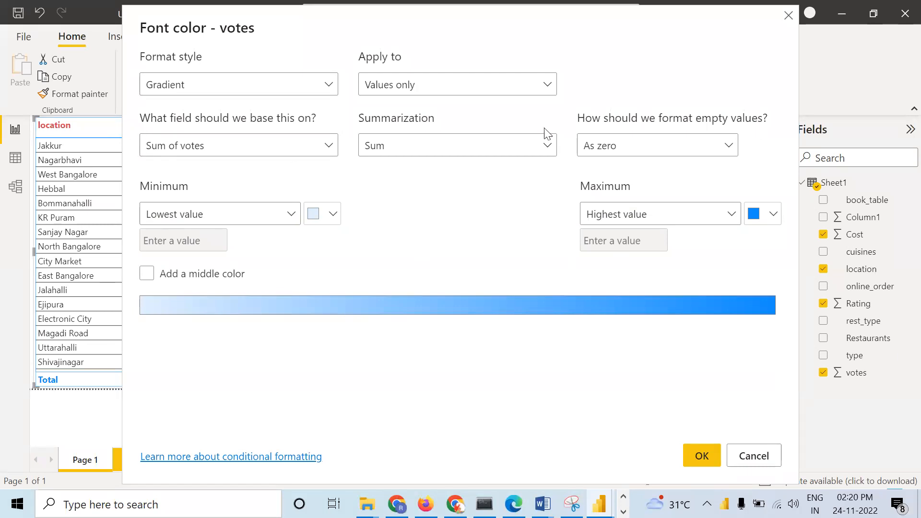
click(237, 85)
click(237, 86)
Set the votes font color gradient to dark brown for the highest value and light pink for the lowest value
click(767, 218)
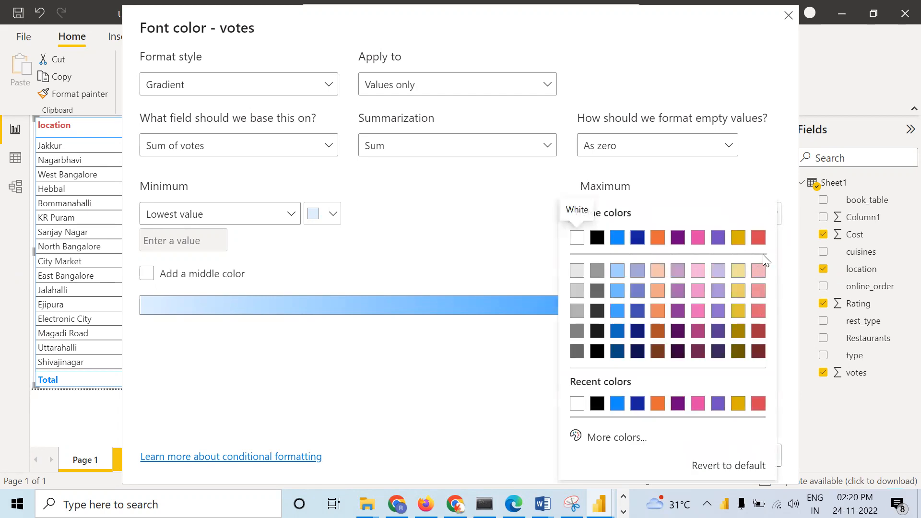
click(658, 352)
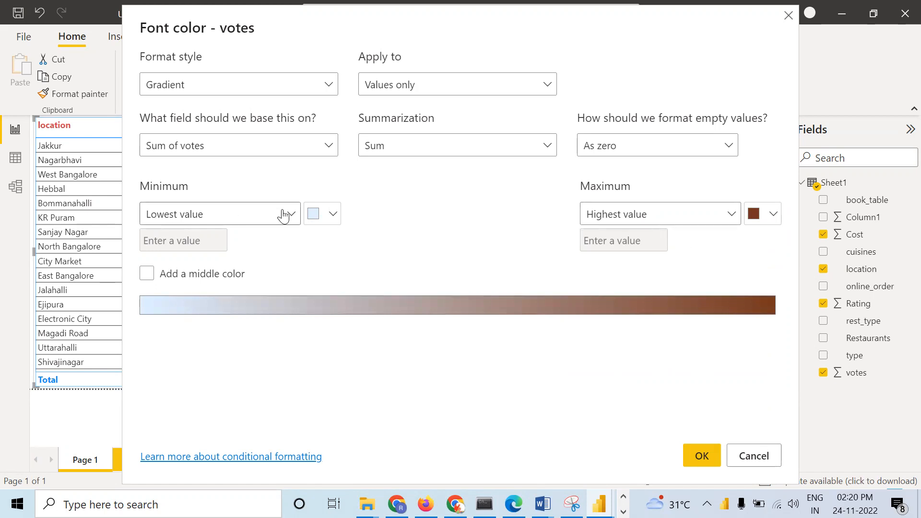
click(335, 218)
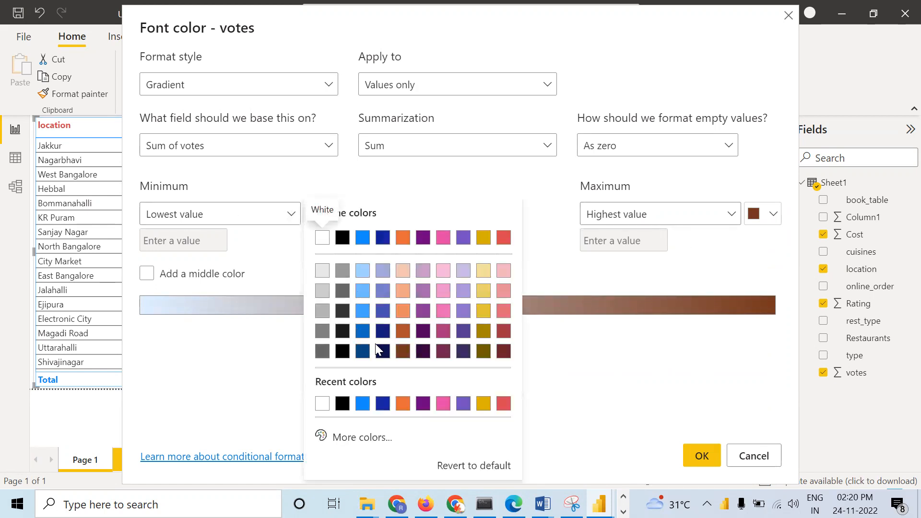
click(504, 271)
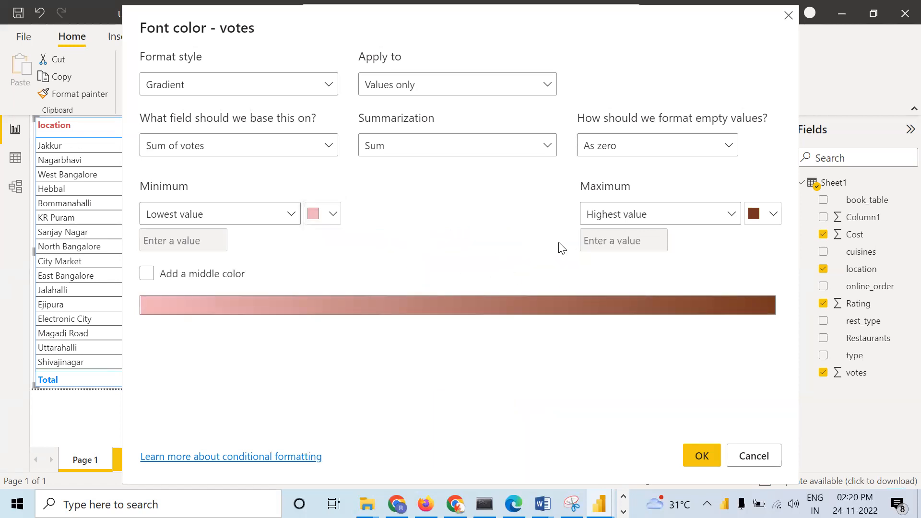
Add a middle color to the votes font gradient, set it to medium blue, and apply the formatting
click(147, 275)
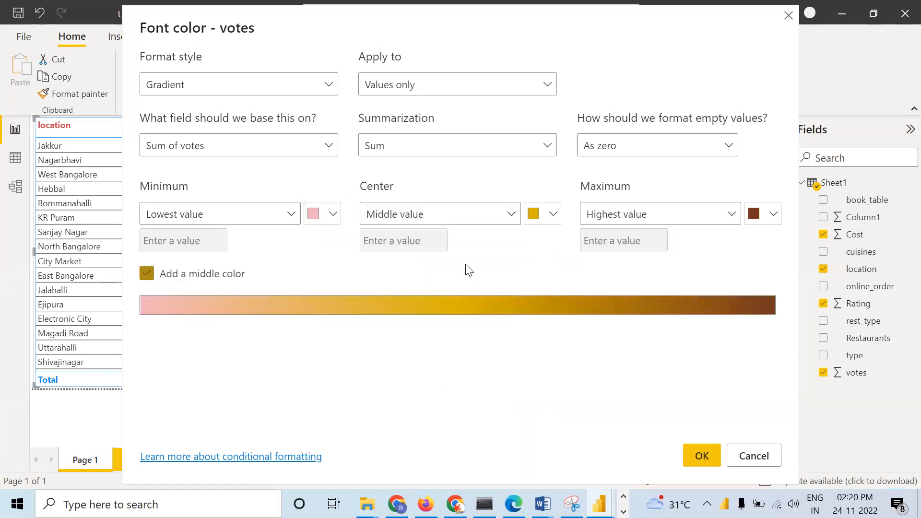
click(554, 217)
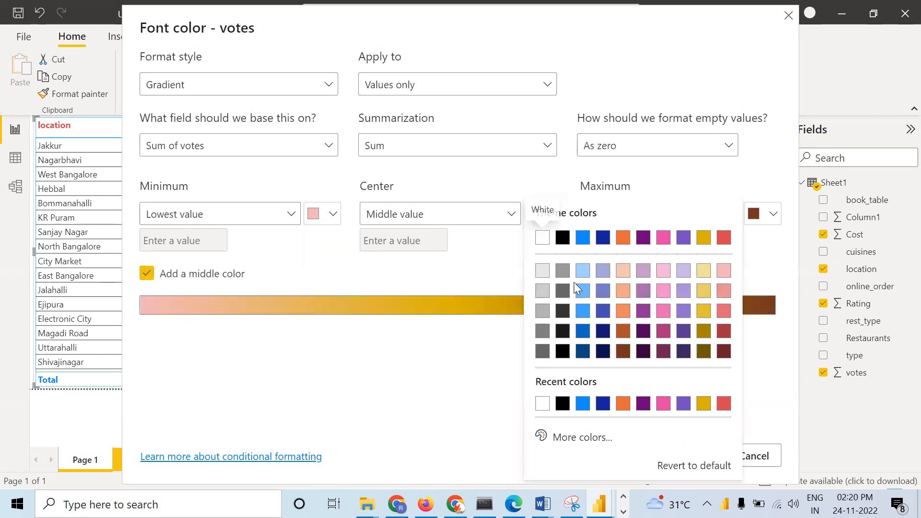
click(623, 352)
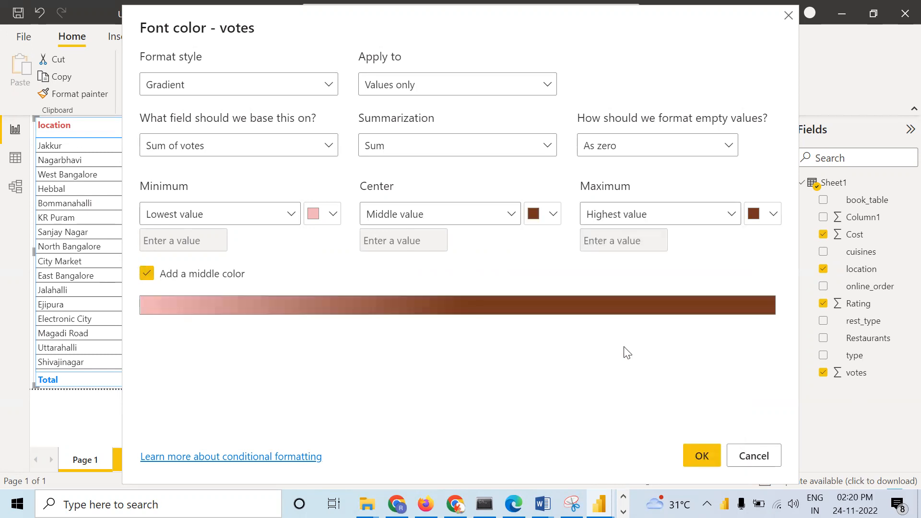
click(554, 214)
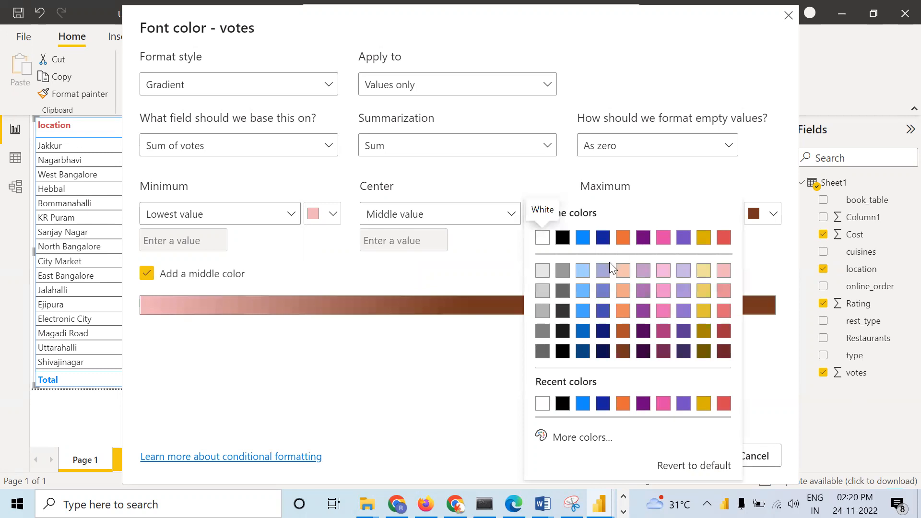
click(603, 291)
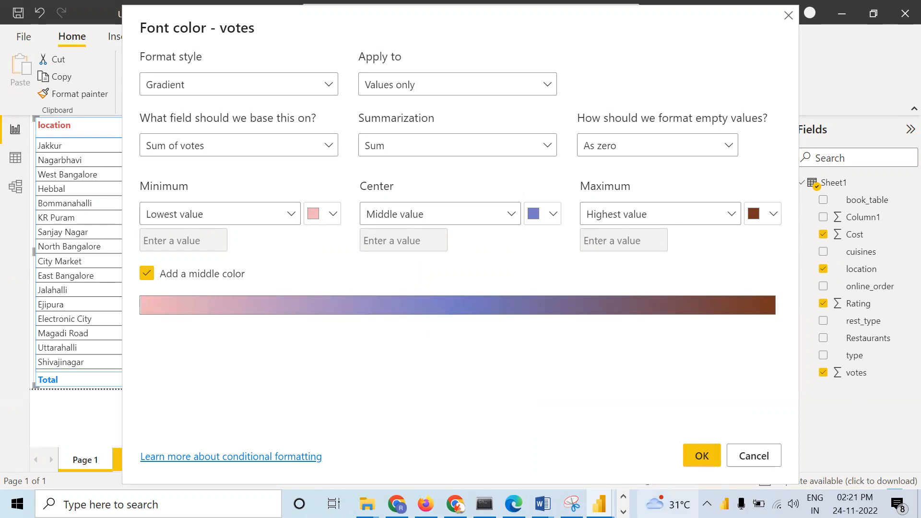
click(700, 458)
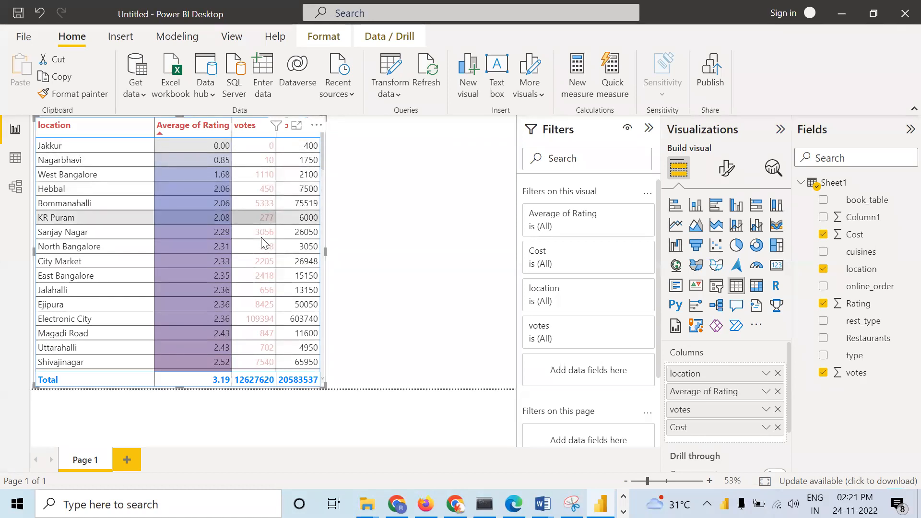
Examine the font colors of the votes column from the lowest-rated to the highest-rated locations
scroll(272, 338, down, 3)
scroll(272, 338, down, 15)
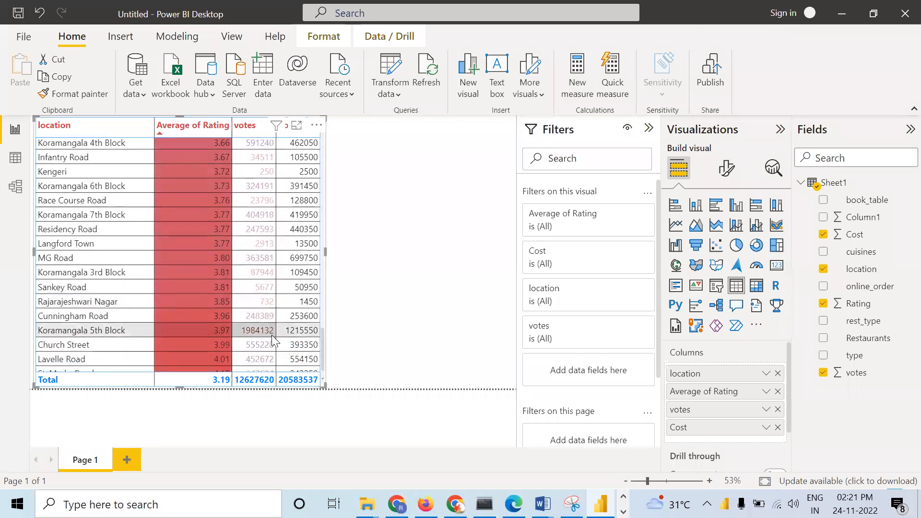
scroll(272, 338, down, 1)
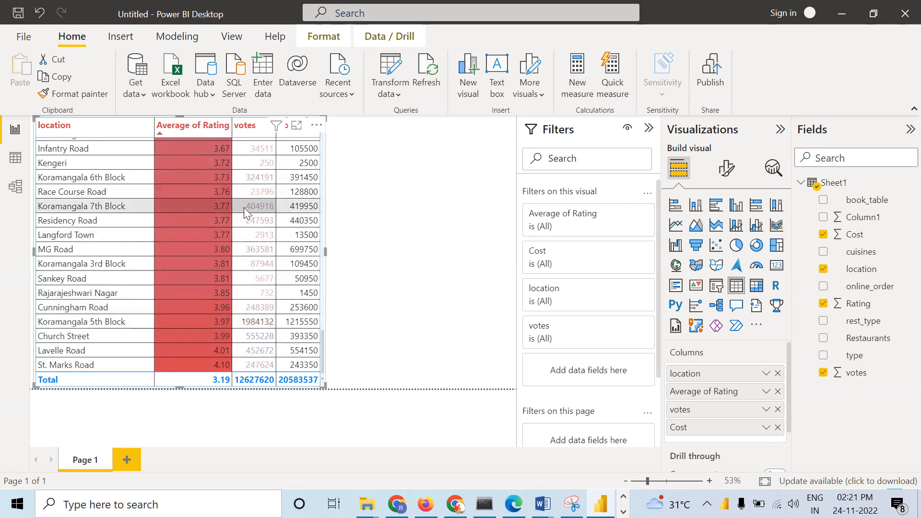
scroll(254, 152, up, 5)
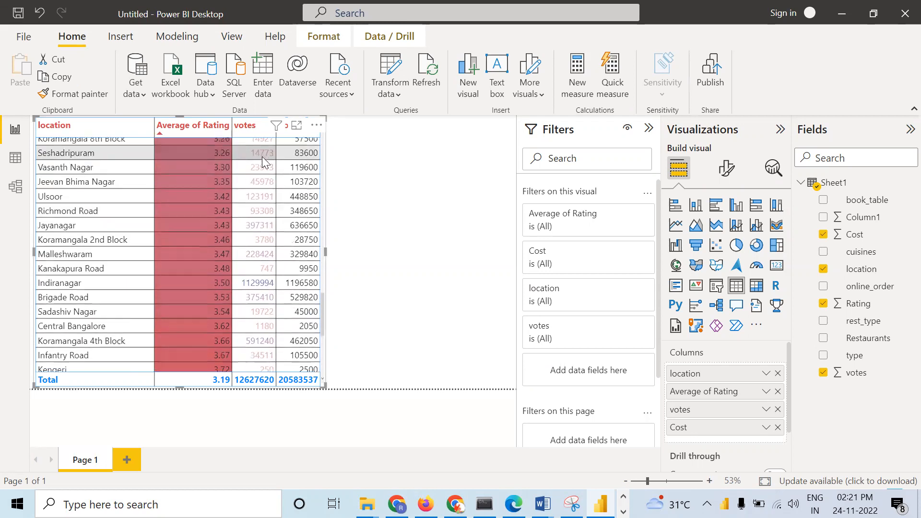
scroll(262, 157, up, 15)
scroll(276, 156, up, 8)
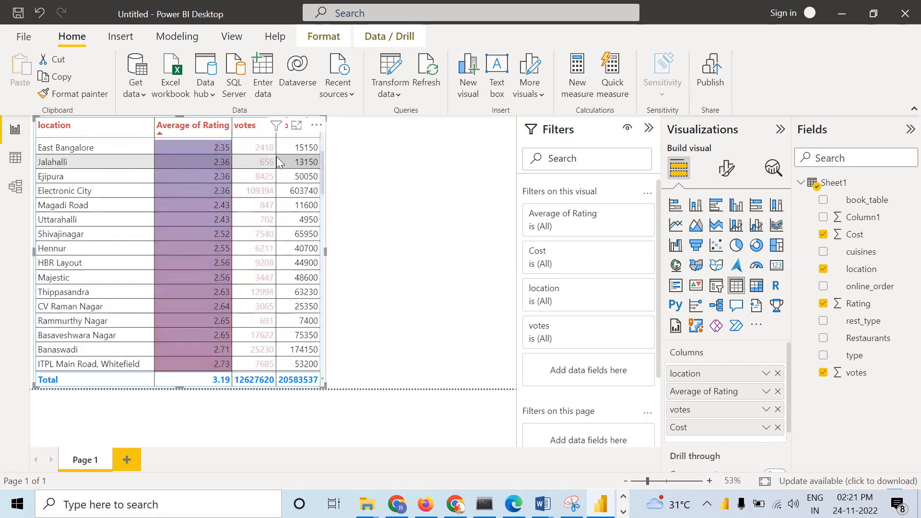
Sort the table by votes in descending order and check the font colors from highest to lowest
click(236, 131)
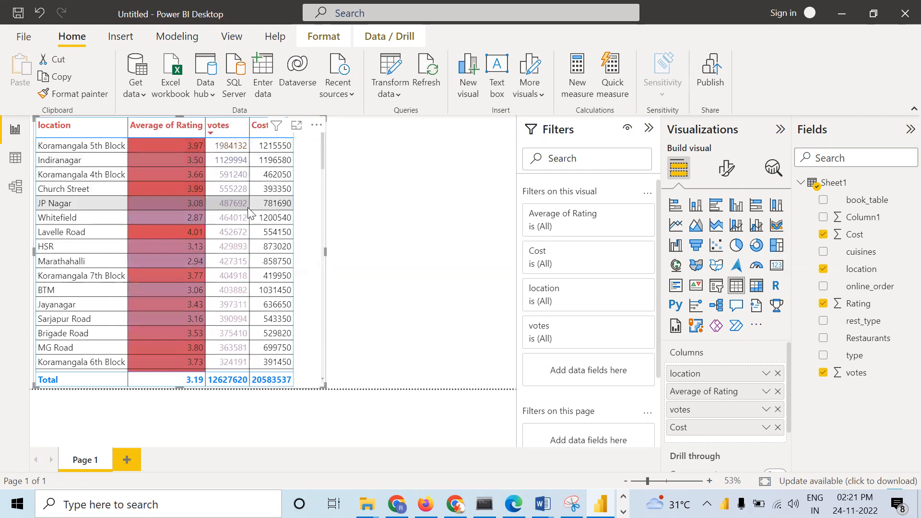
scroll(267, 316, down, 15)
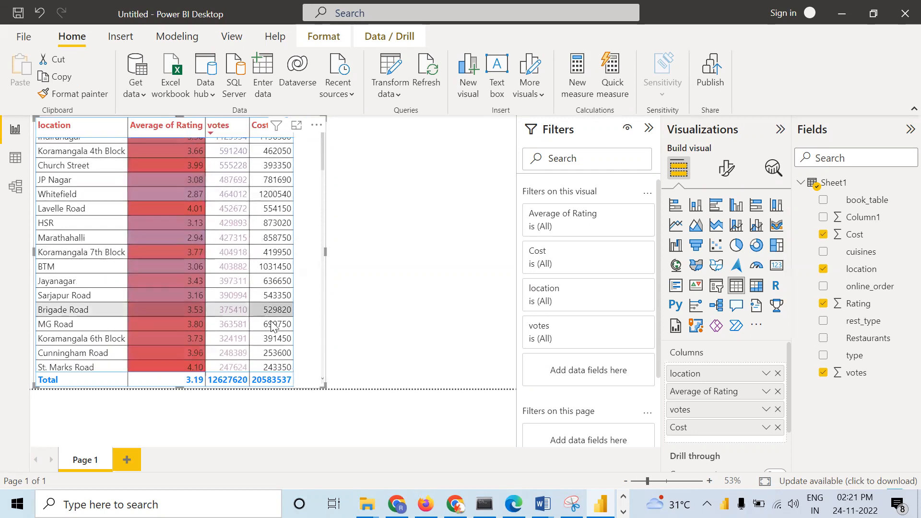
scroll(267, 316, down, 5)
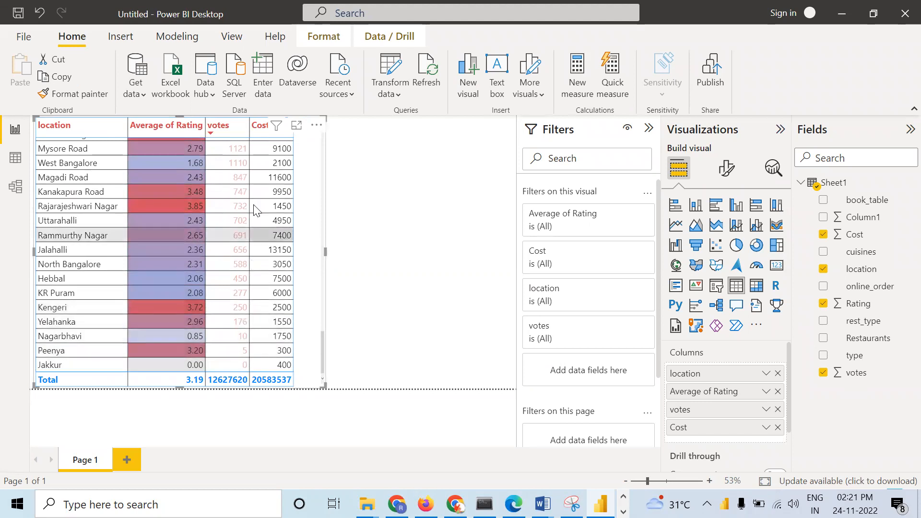
scroll(263, 199, up, 5)
scroll(263, 199, up, 15)
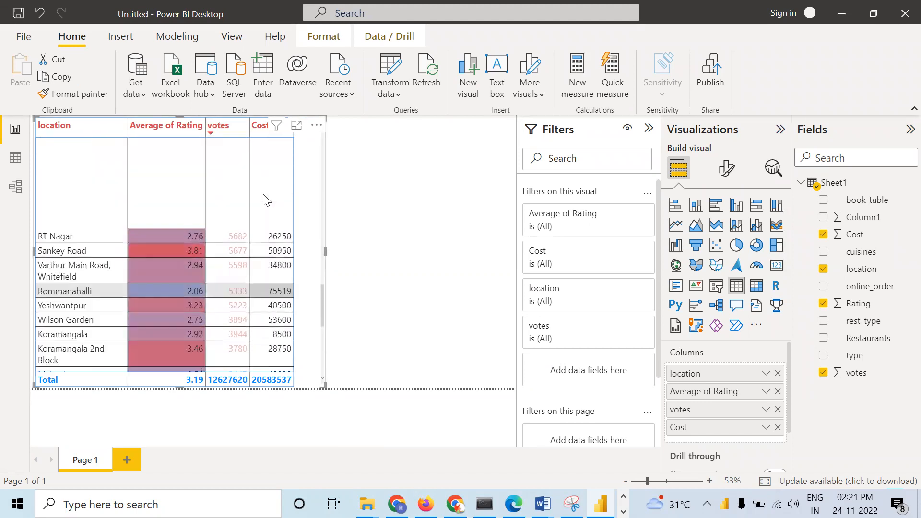
scroll(263, 194, up, 2)
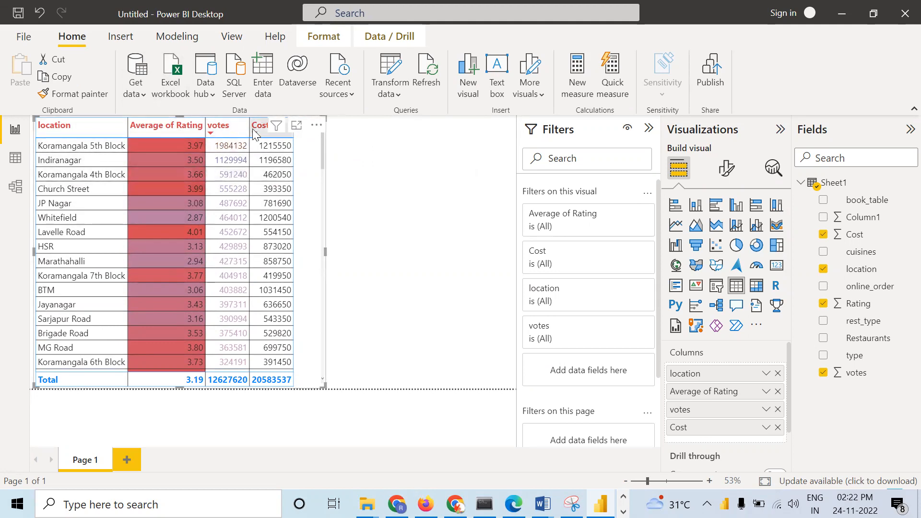
Apply data bars to the table's Cost column, keeping the blue positive bar and left-to-right direction
right_click(721, 428)
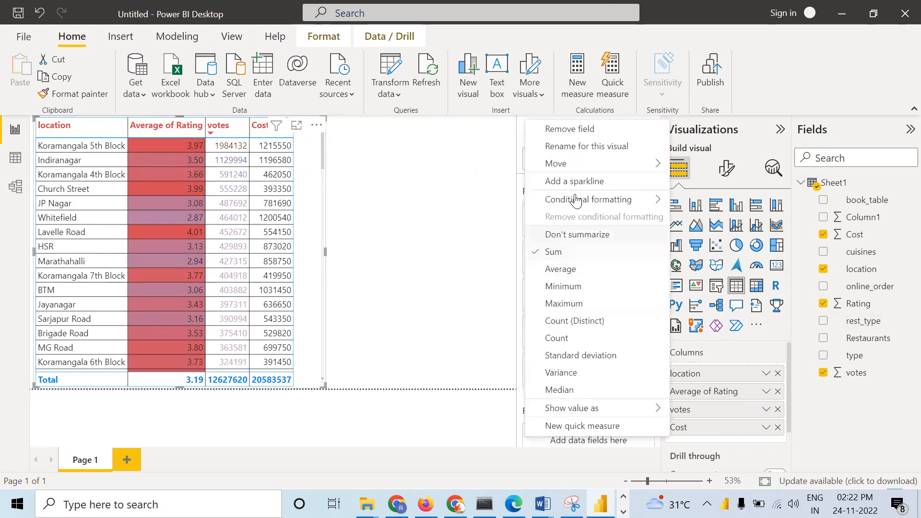
mouse_move(575, 201)
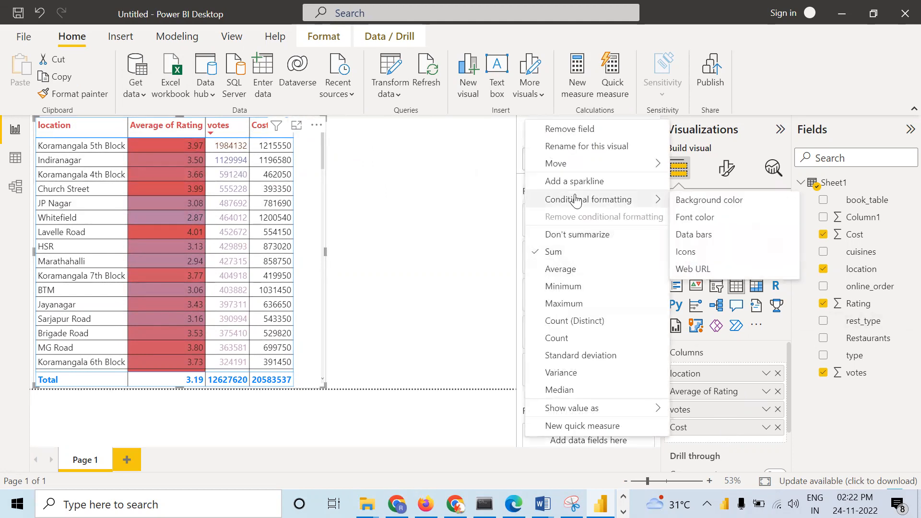
click(691, 234)
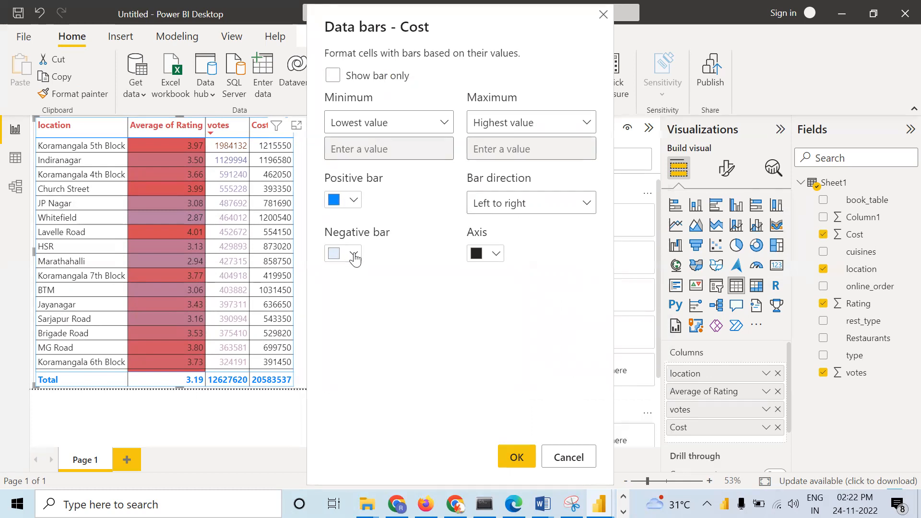
click(354, 201)
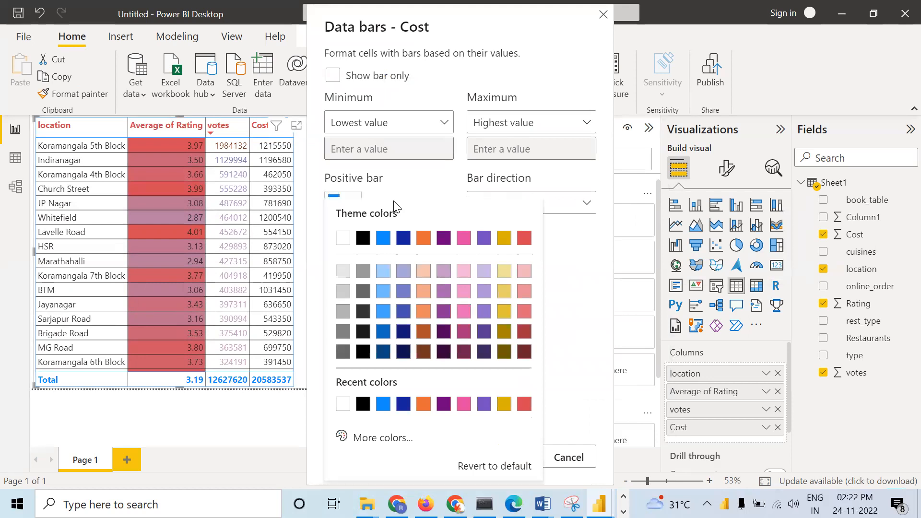
click(318, 259)
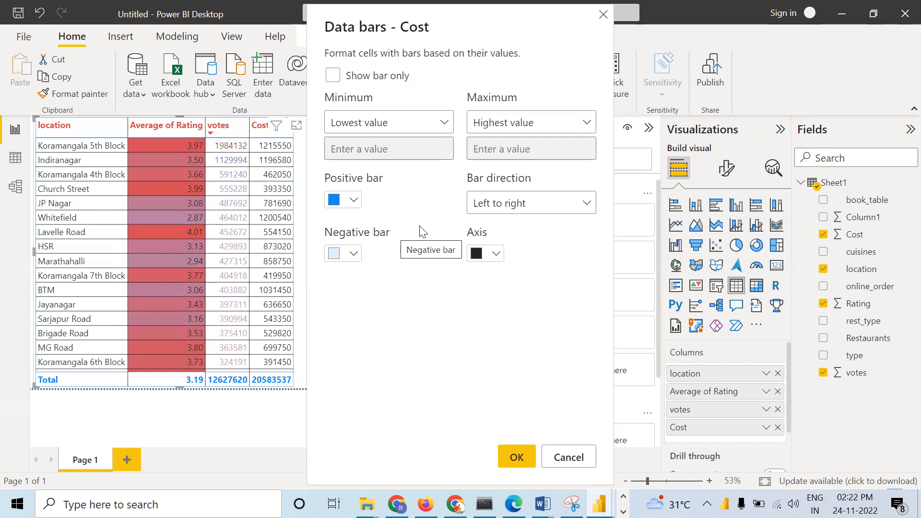
click(510, 462)
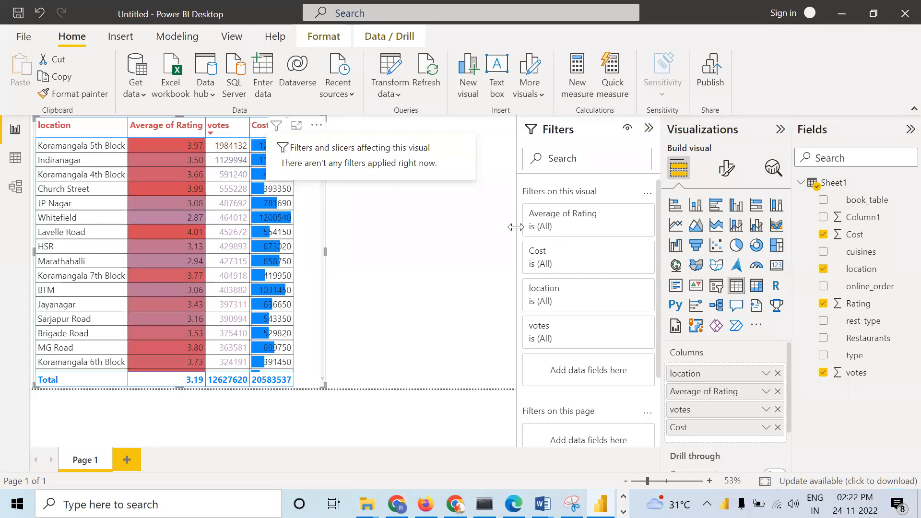
click(455, 283)
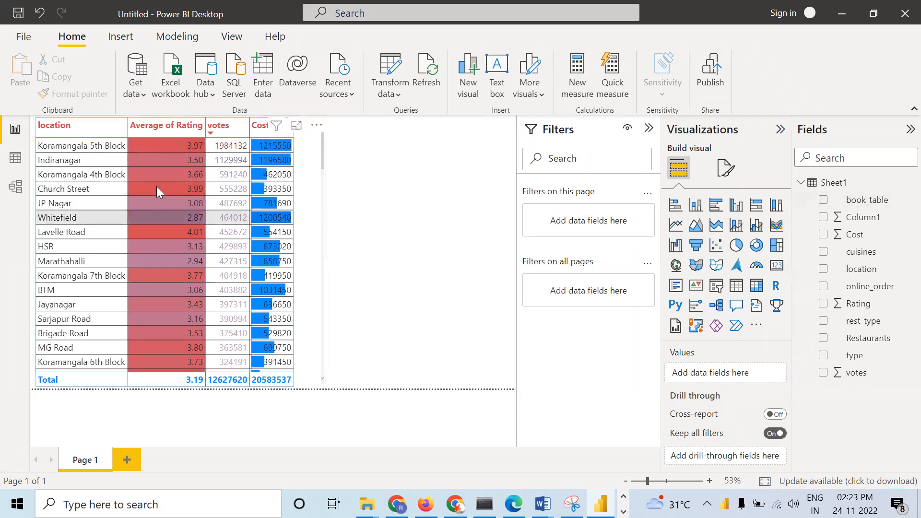
Select the table and open the icon conditional formatting settings for its votes column
click(301, 277)
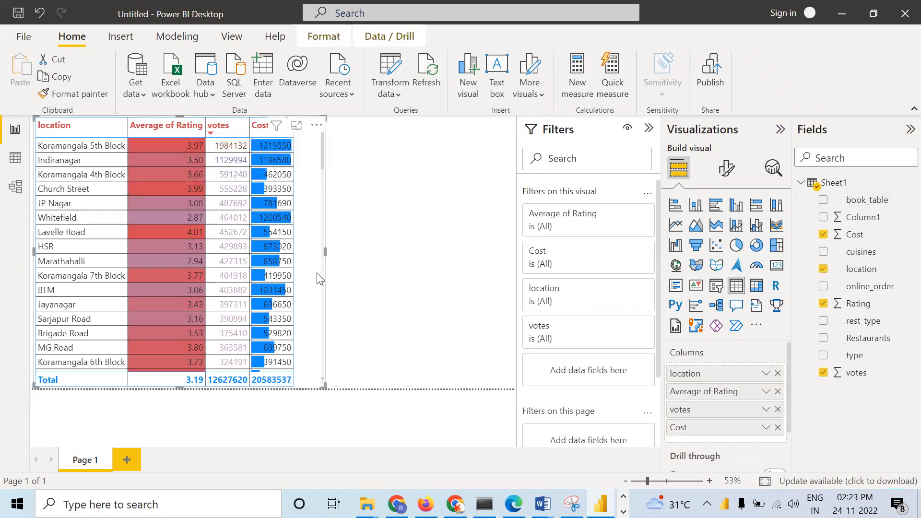
right_click(703, 412)
mouse_move(623, 181)
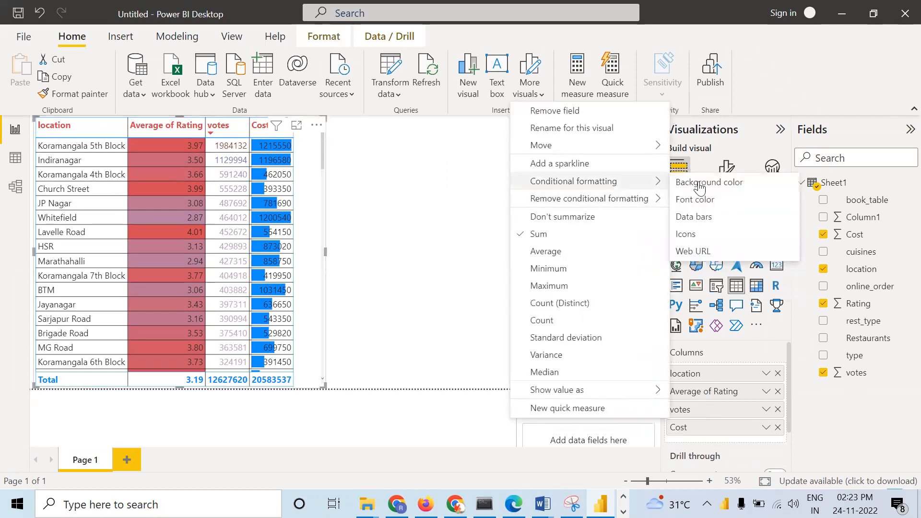
click(701, 235)
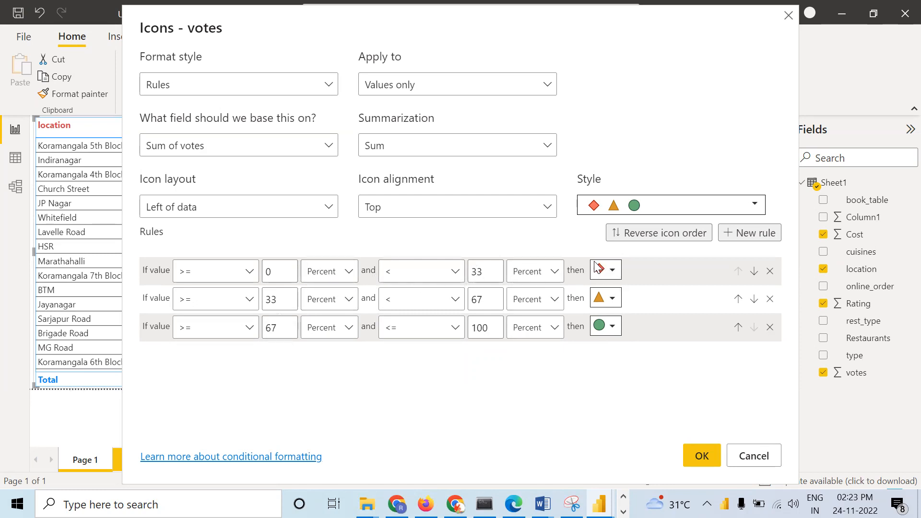
Look through the available icon styles and the individual icons offered for the votes column's first rule
click(667, 211)
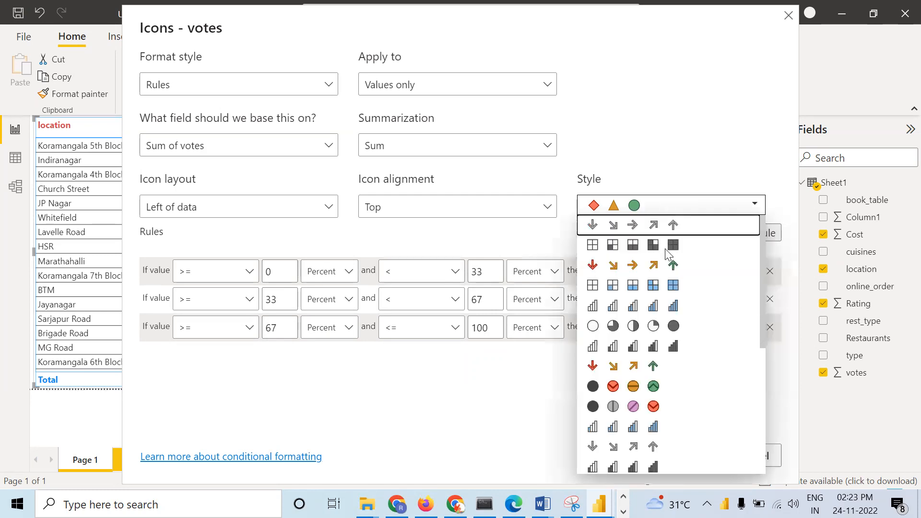
scroll(667, 394, down, 5)
scroll(667, 394, up, 3)
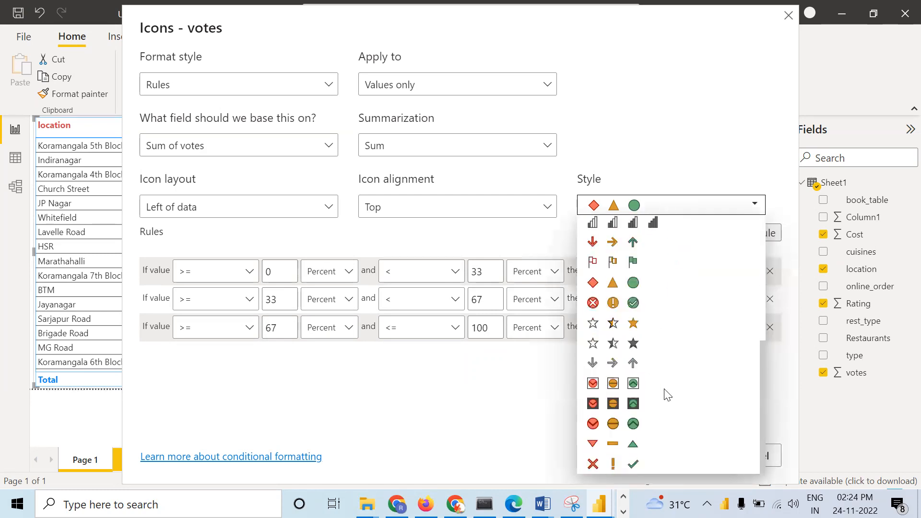
click(502, 420)
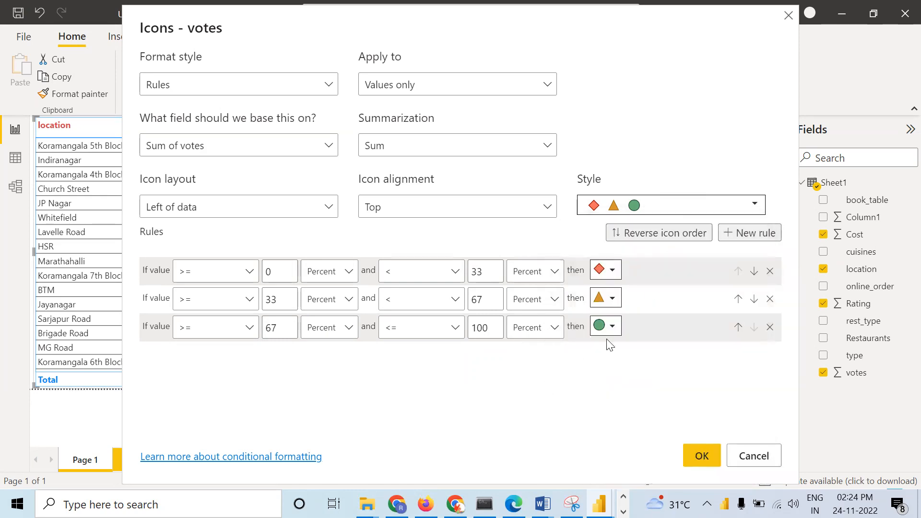
click(613, 271)
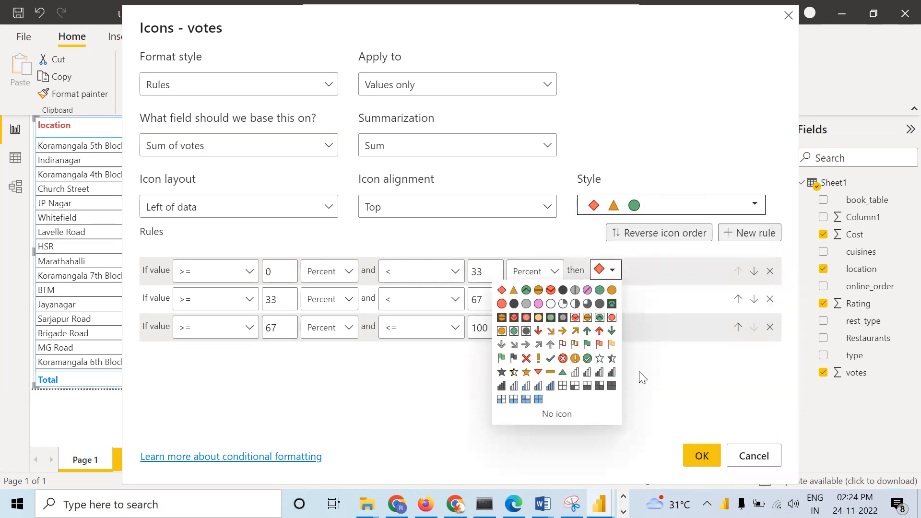
click(431, 377)
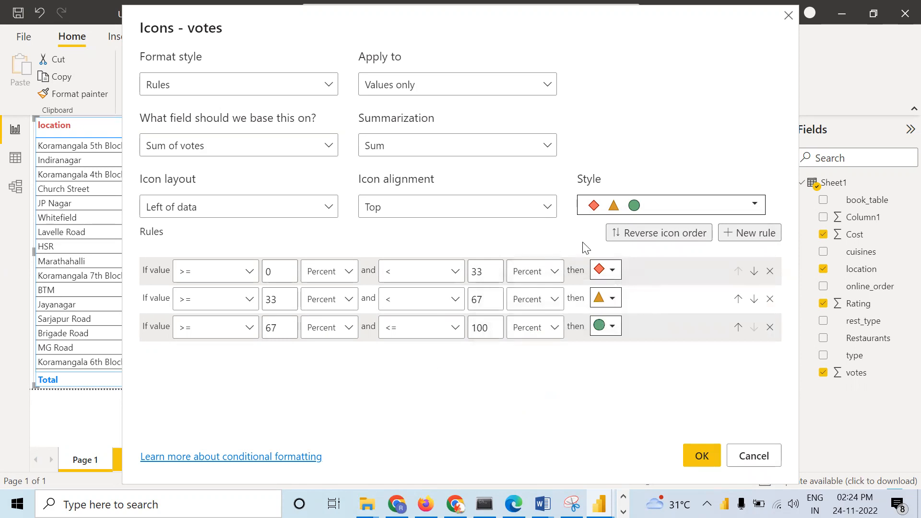
Apply the five-icon blue box style to the votes column, using rules in 20 percent intervals
click(688, 211)
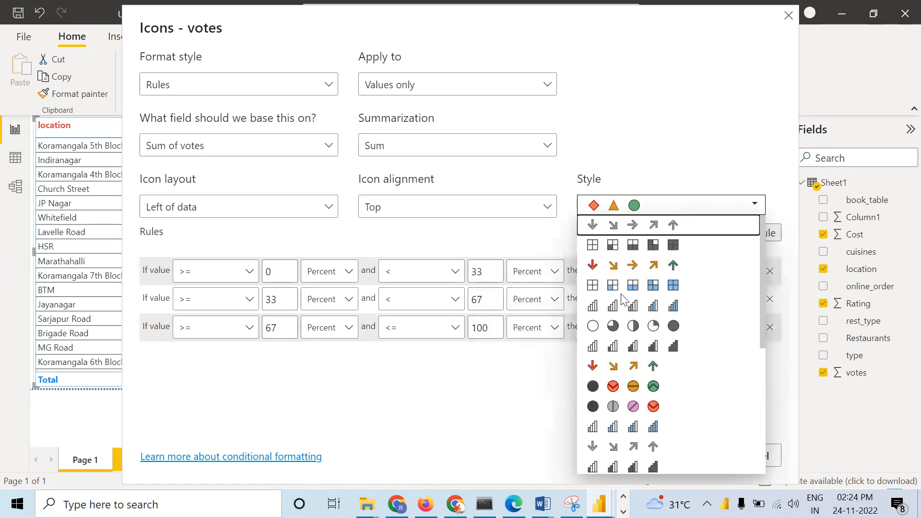
click(632, 291)
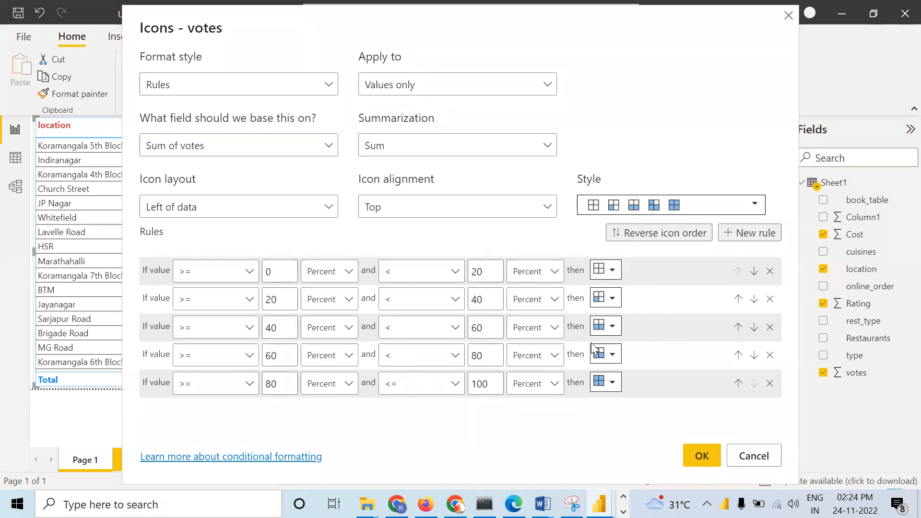
click(701, 457)
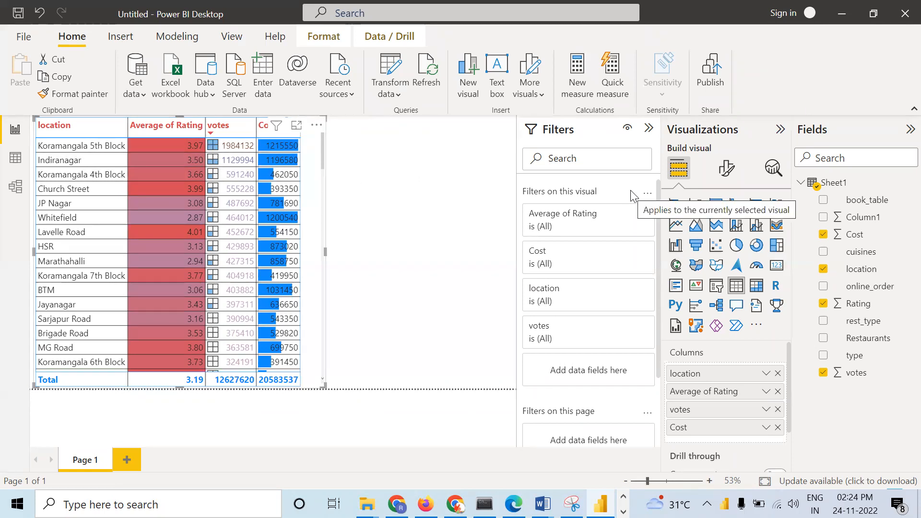
Examine the box icons in the votes column from the most-voted to the least-voted locations
scroll(222, 263, down, 5)
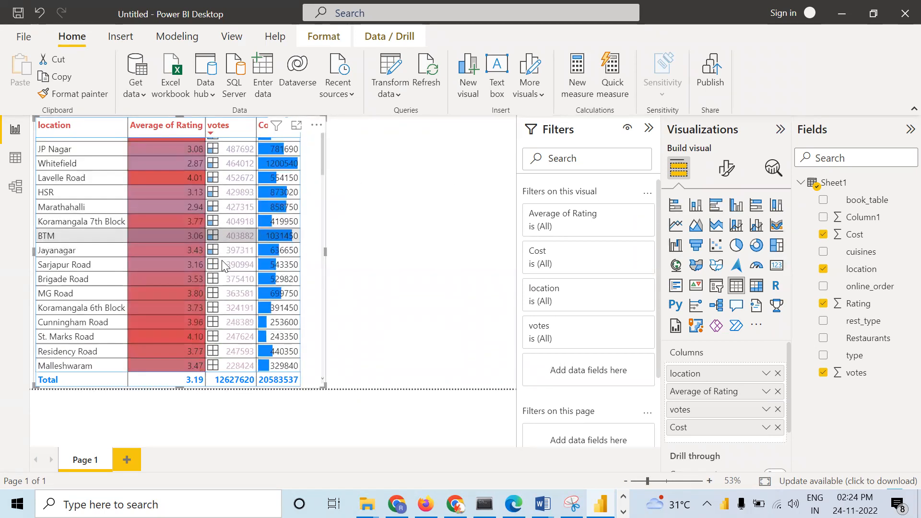
scroll(222, 262, down, 15)
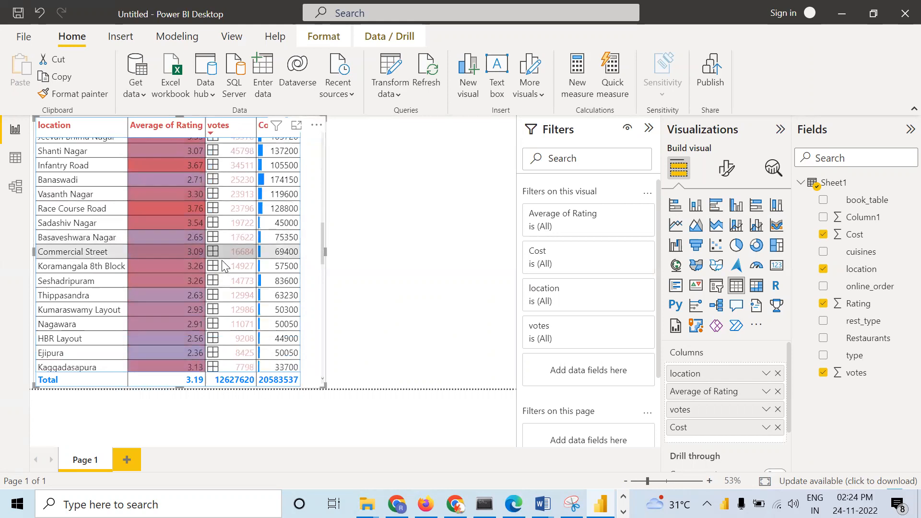
scroll(223, 262, down, 8)
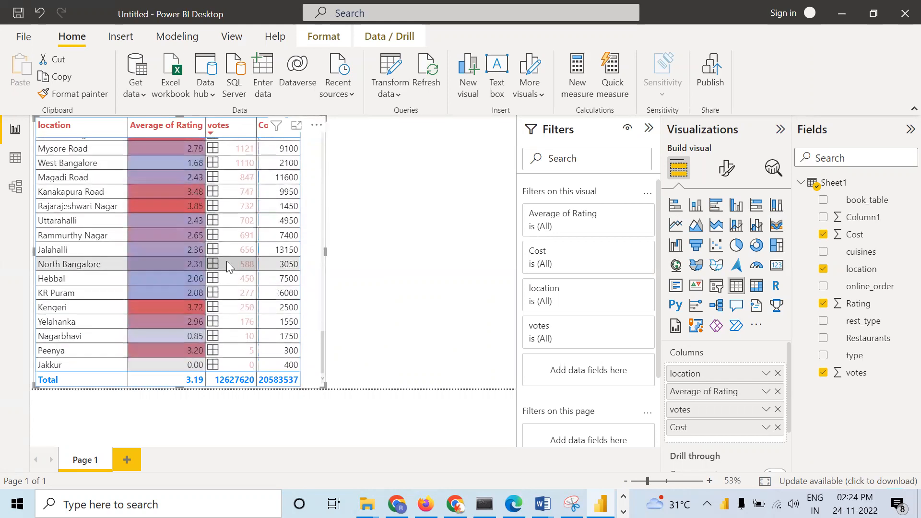
scroll(230, 250, up, 3)
scroll(231, 240, up, 15)
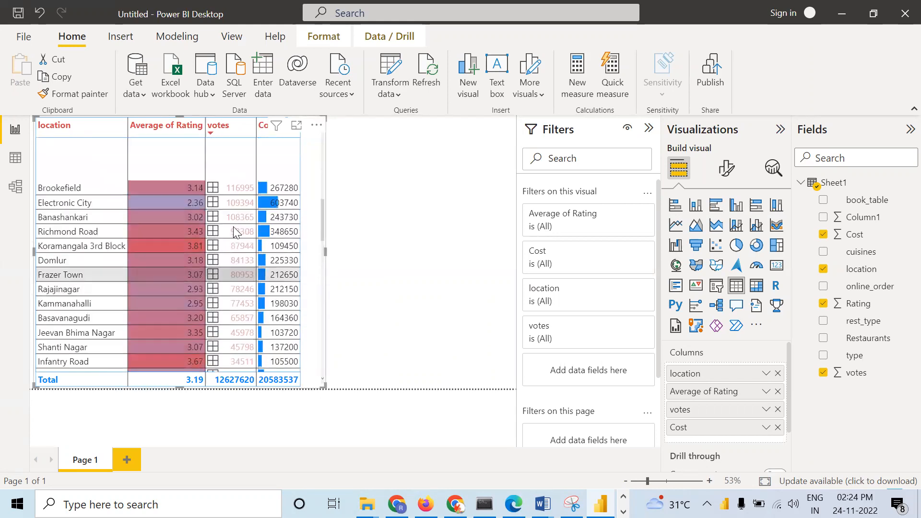
scroll(235, 232, up, 8)
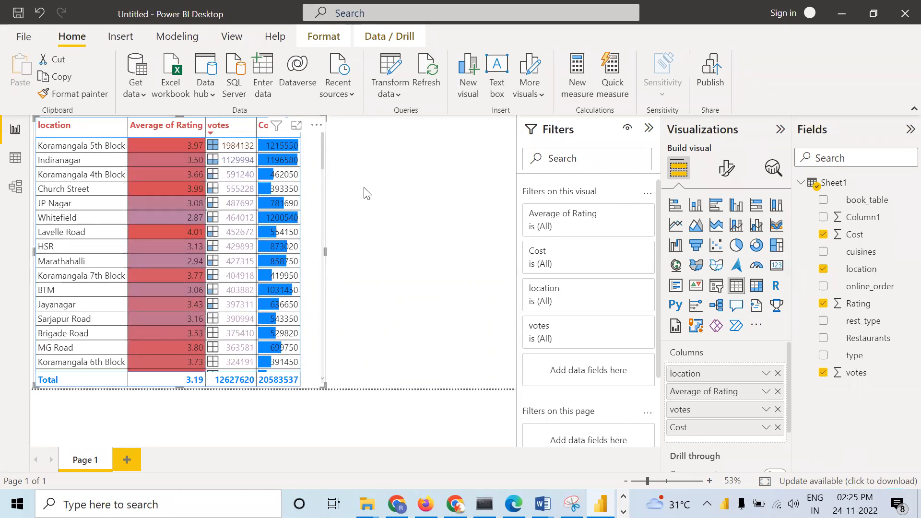
Add a new report page and insert an empty matrix visual on it
click(126, 461)
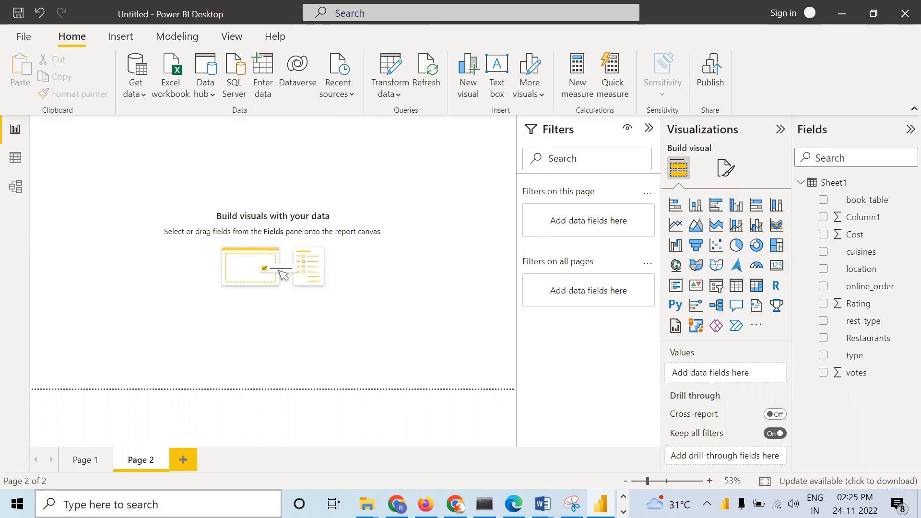
click(757, 286)
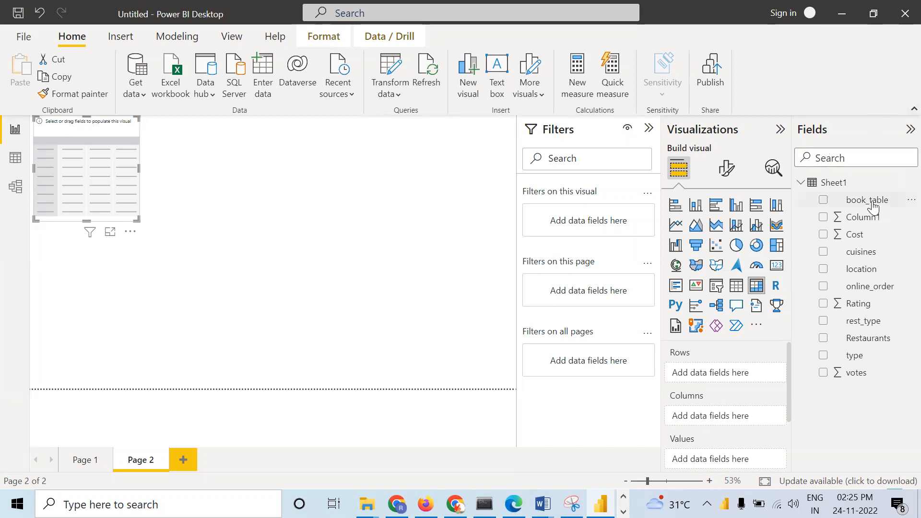
Check the distinct values of the online_order and book_table columns in the data table, and return to the report
click(16, 157)
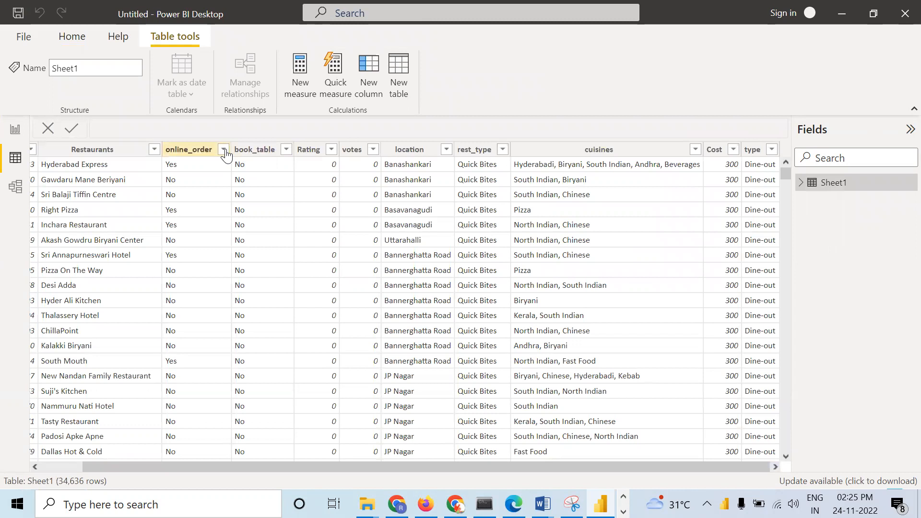
click(225, 152)
click(224, 150)
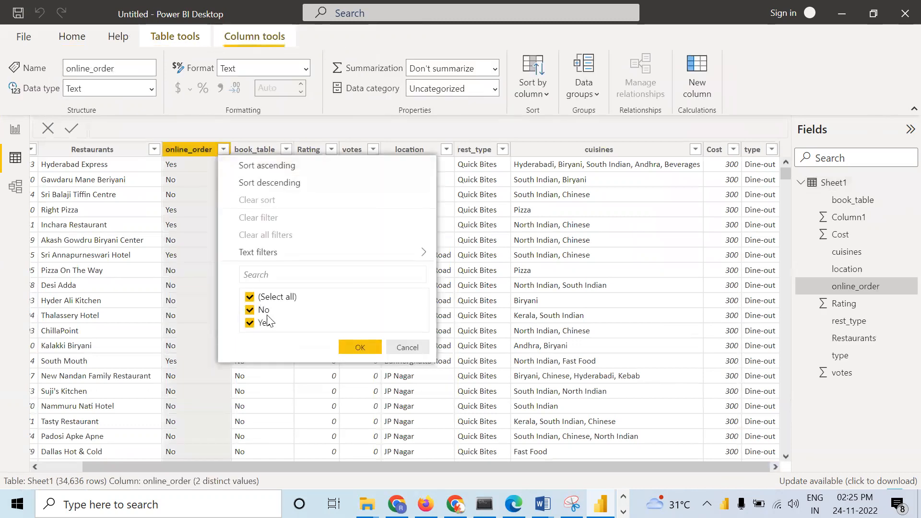
click(287, 148)
click(287, 149)
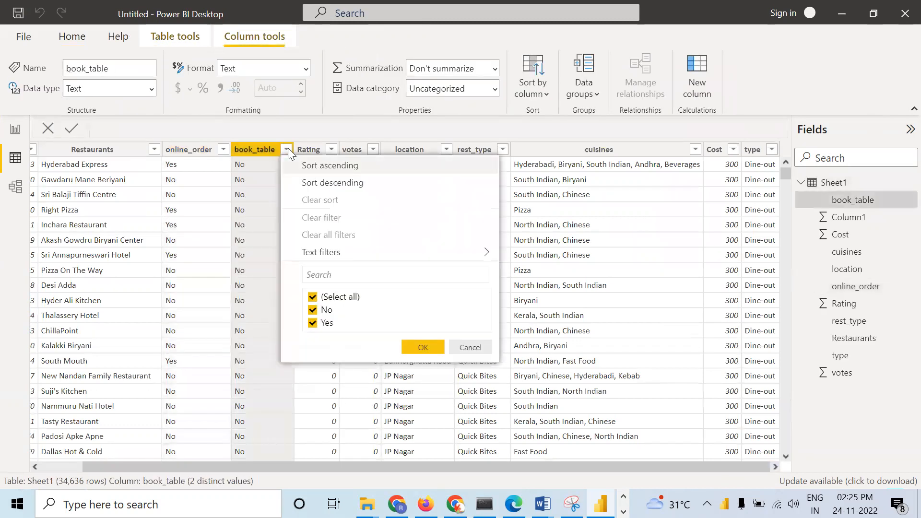
click(15, 136)
click(15, 136)
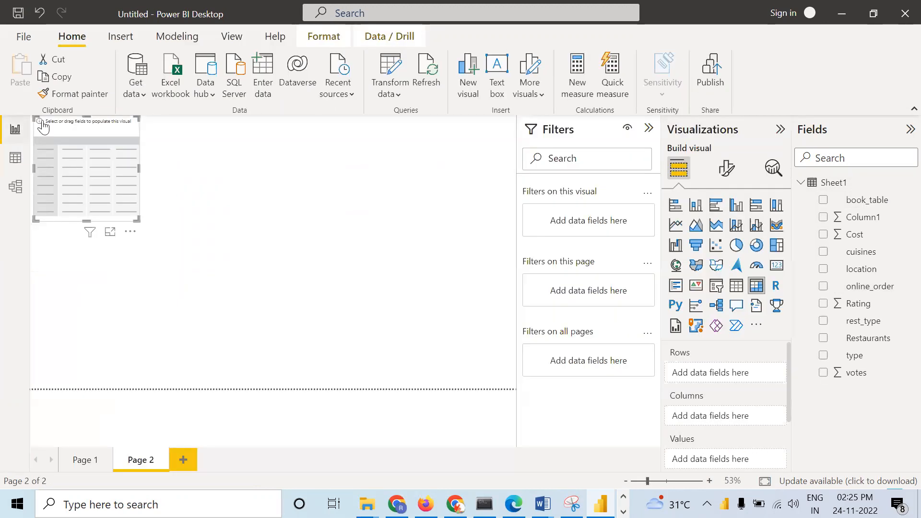
Fill the matrix with book_table as rows, online_order as columns and the average of Rating as values
drag(863, 200, 737, 364)
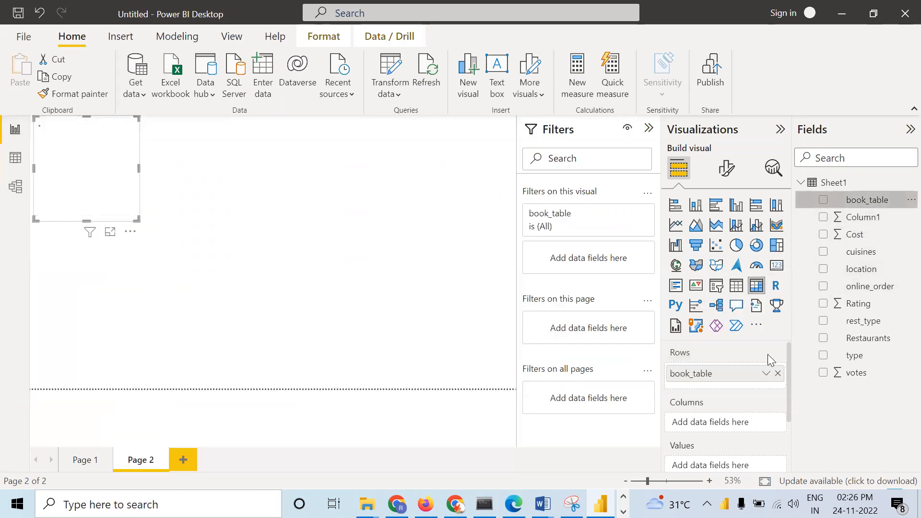
drag(882, 287, 738, 426)
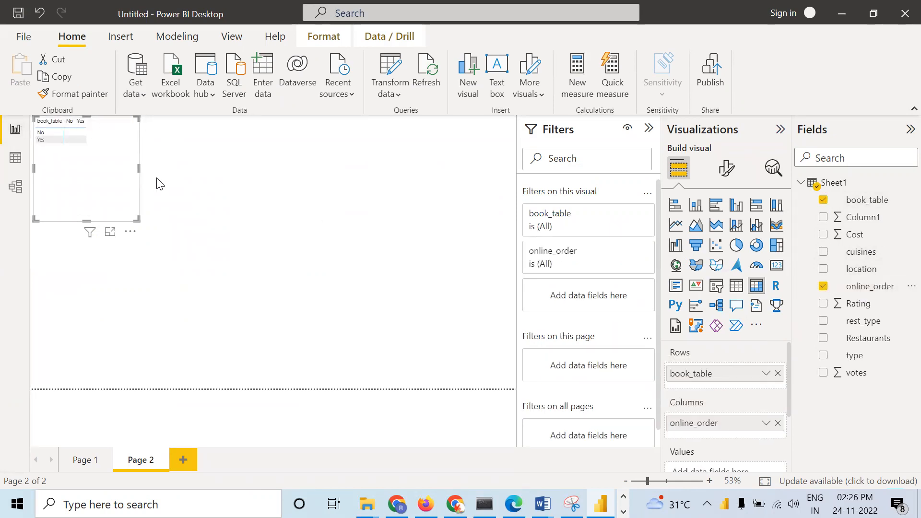
scroll(767, 353, down, 3)
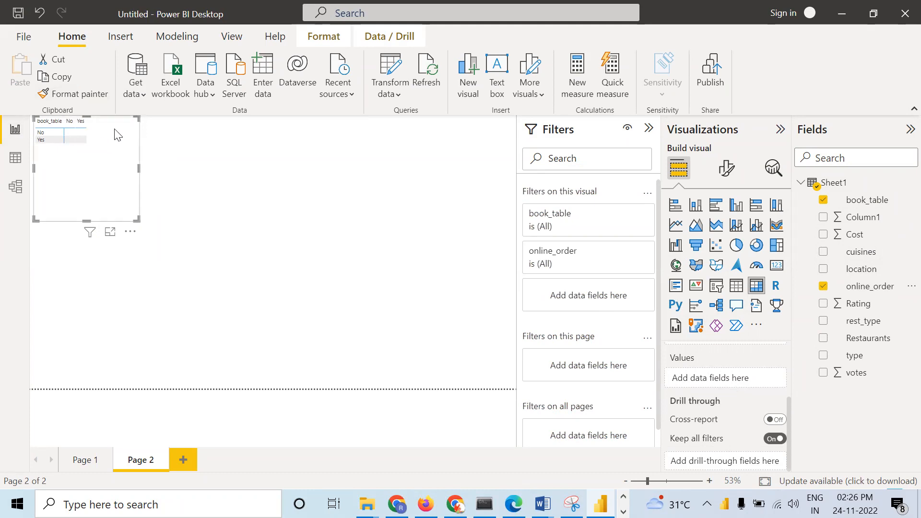
drag(880, 305, 751, 384)
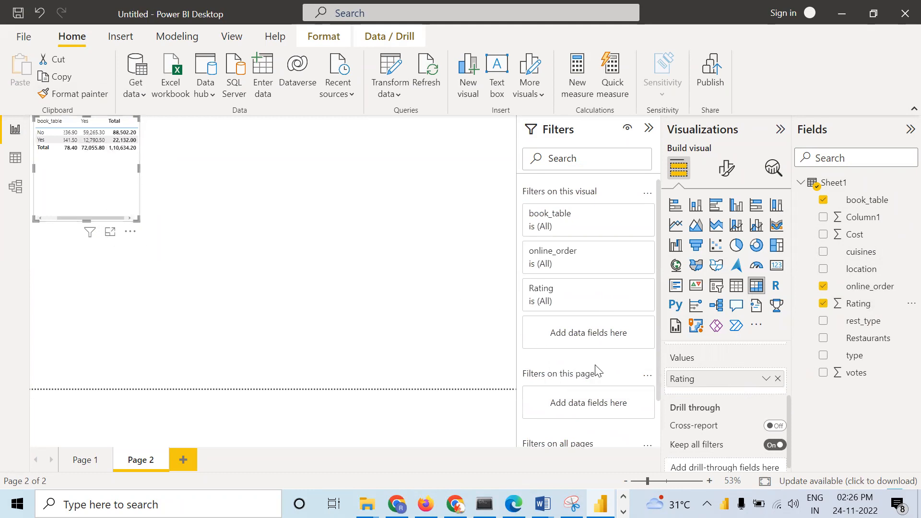
right_click(717, 380)
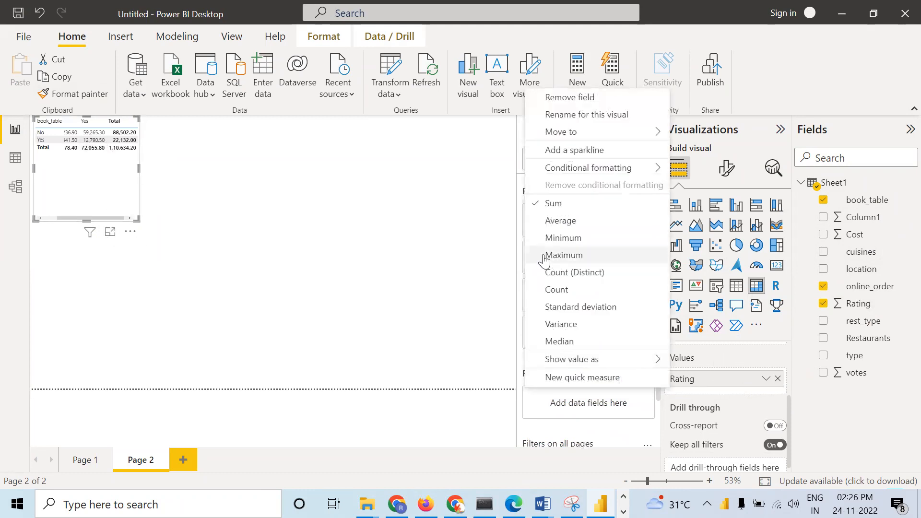
click(561, 222)
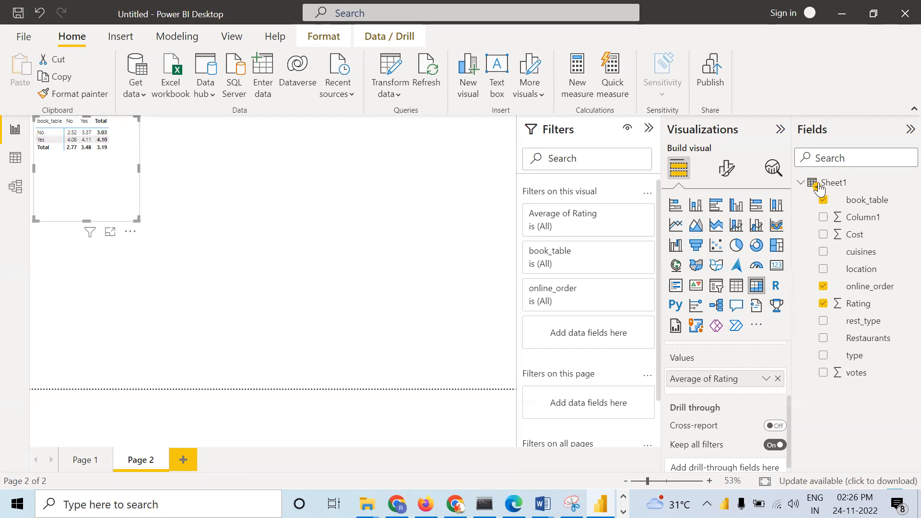
Open the matrix's visual formatting and look through the available style presets
click(735, 174)
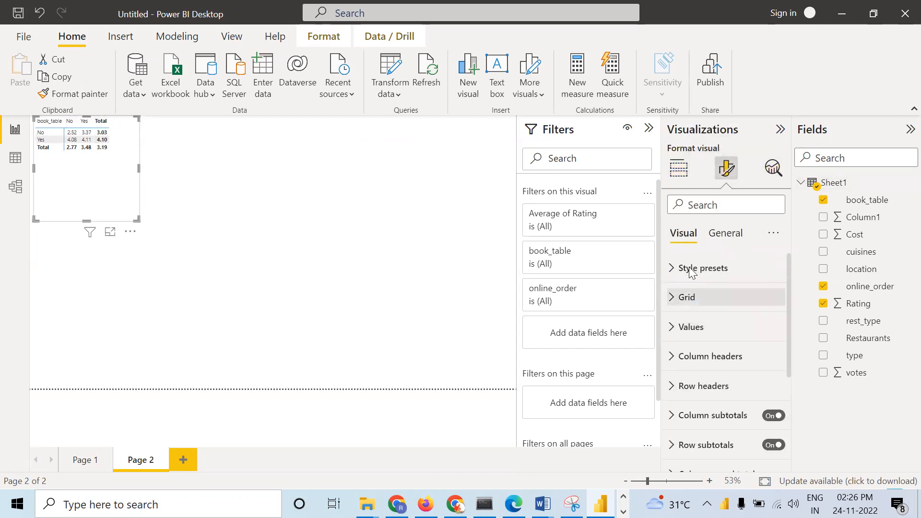
click(670, 272)
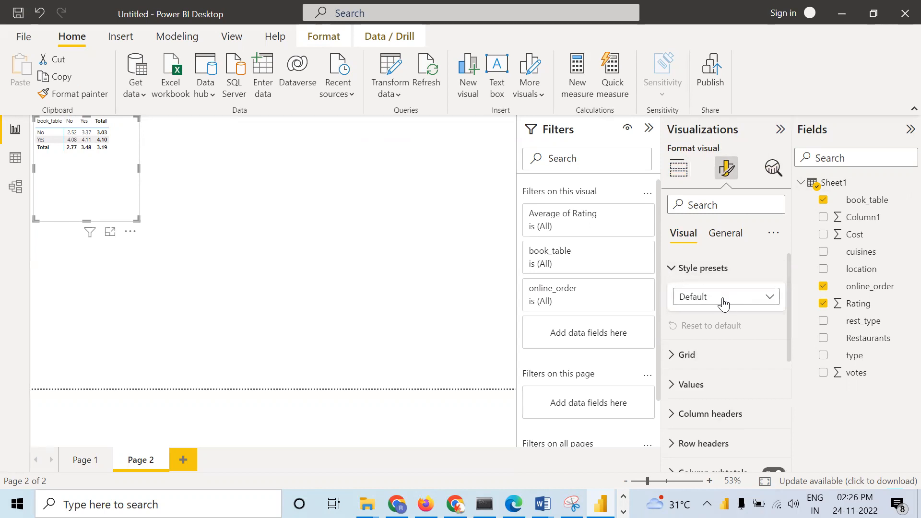
click(722, 299)
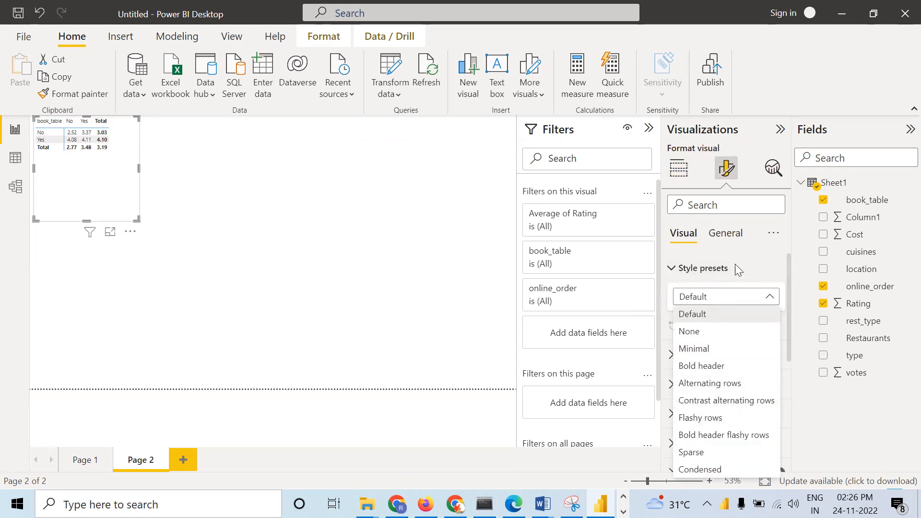
click(751, 259)
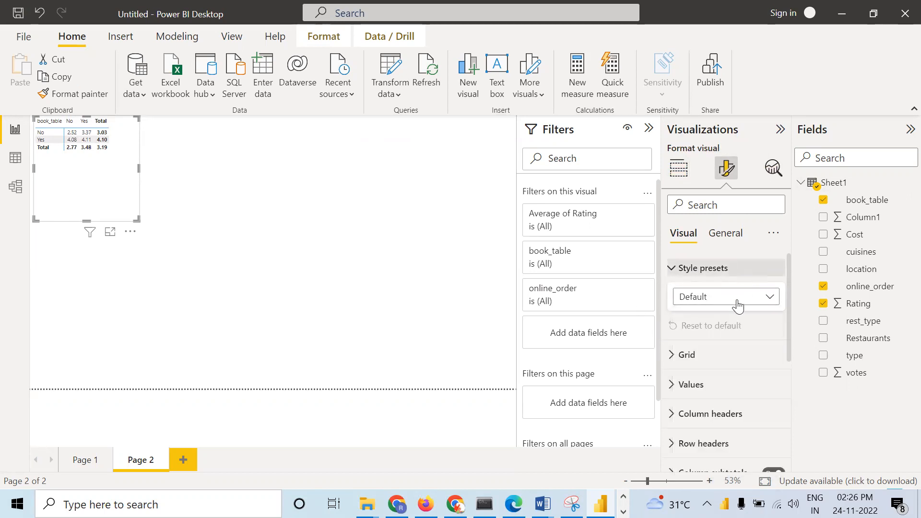
Turn on the matrix's horizontal gridlines and color them black
click(703, 364)
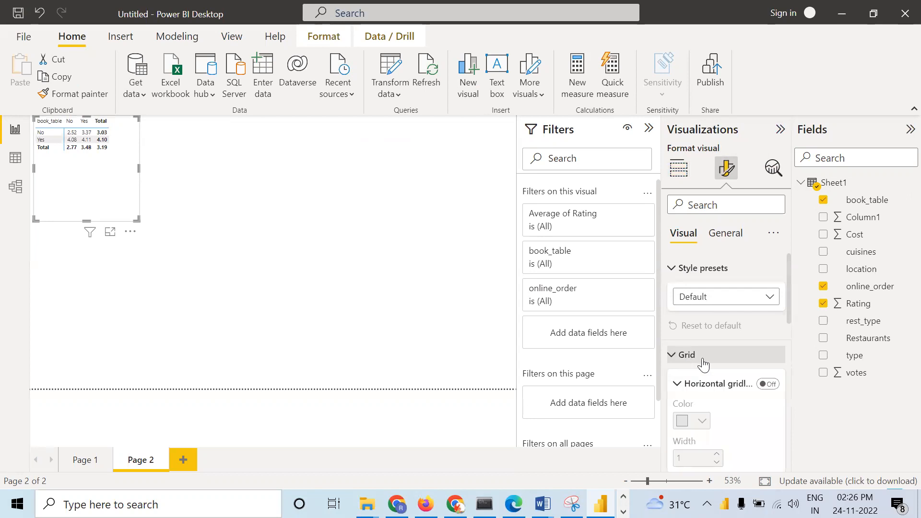
click(769, 385)
scroll(747, 396, down, 3)
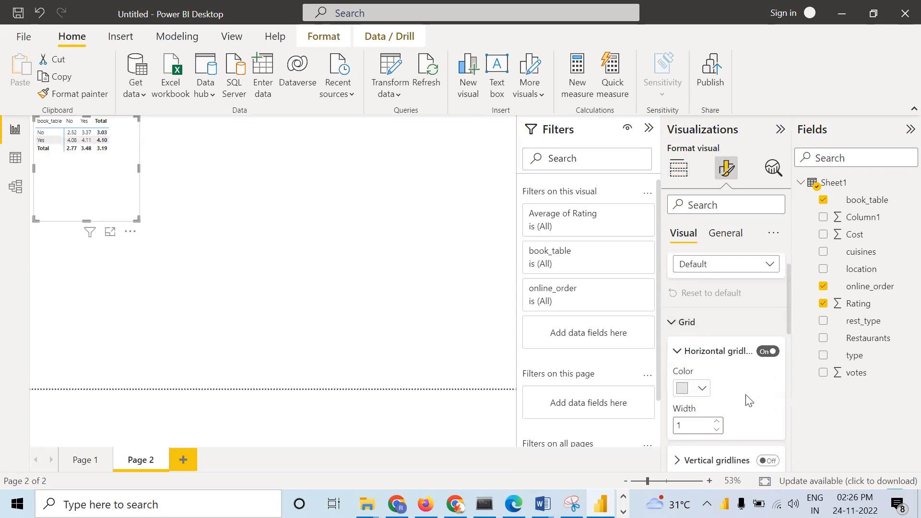
click(701, 322)
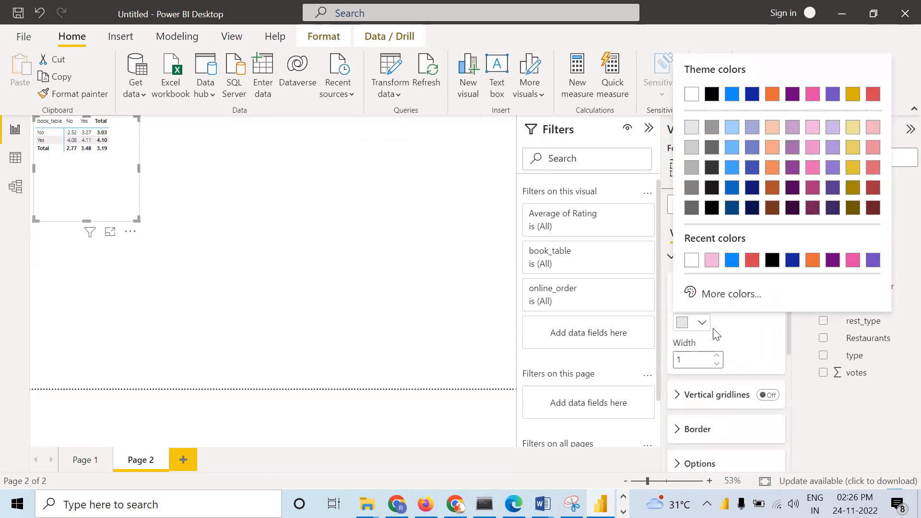
click(770, 263)
Turn on the matrix's vertical gridlines and color them black
click(769, 396)
click(677, 396)
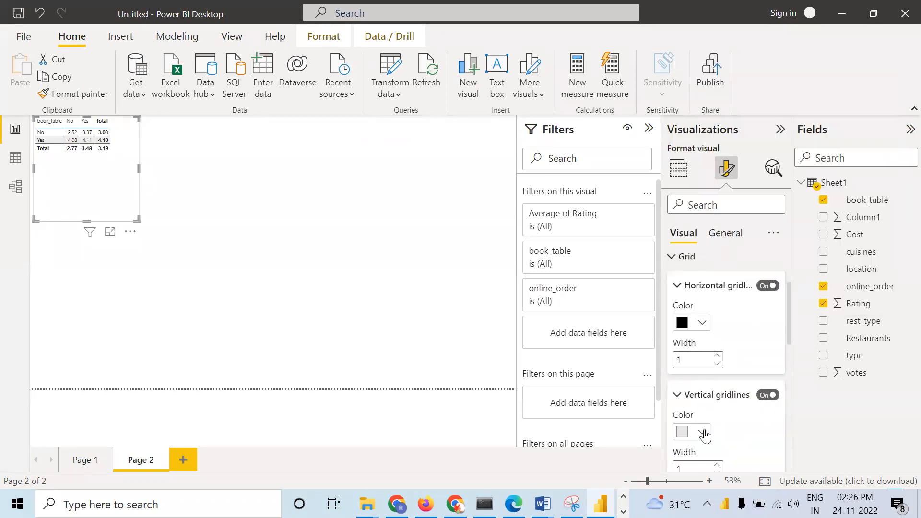
click(703, 432)
click(690, 374)
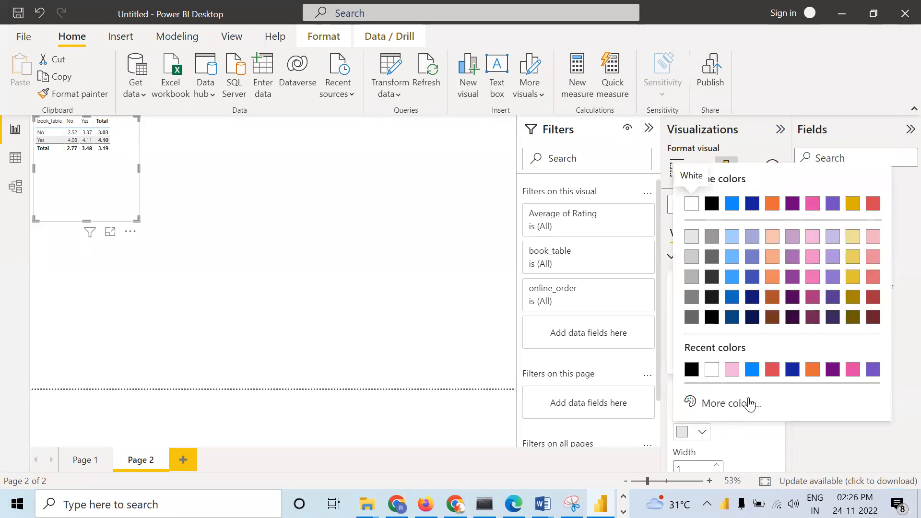
scroll(741, 411, down, 3)
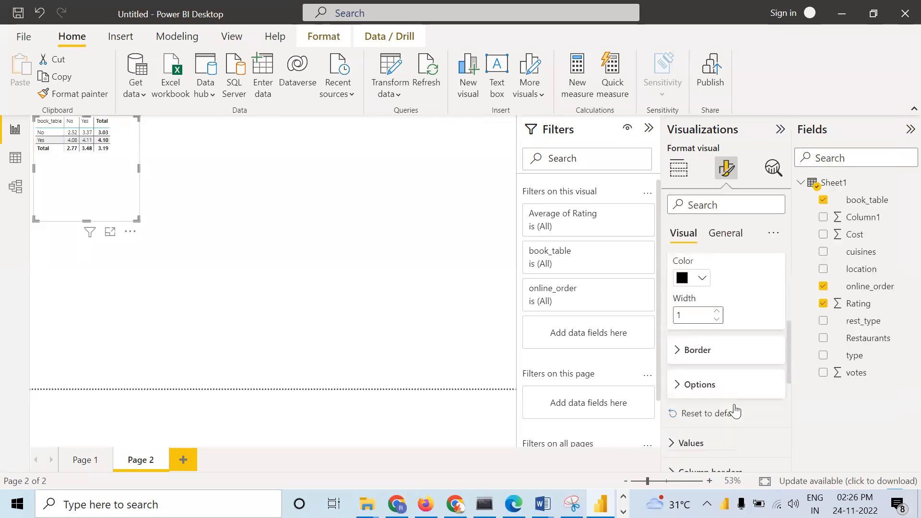
Enable the matrix's grid border on its top, bottom, left and right sides
click(690, 340)
click(677, 413)
click(677, 427)
click(678, 441)
click(678, 456)
scroll(729, 447, down, 3)
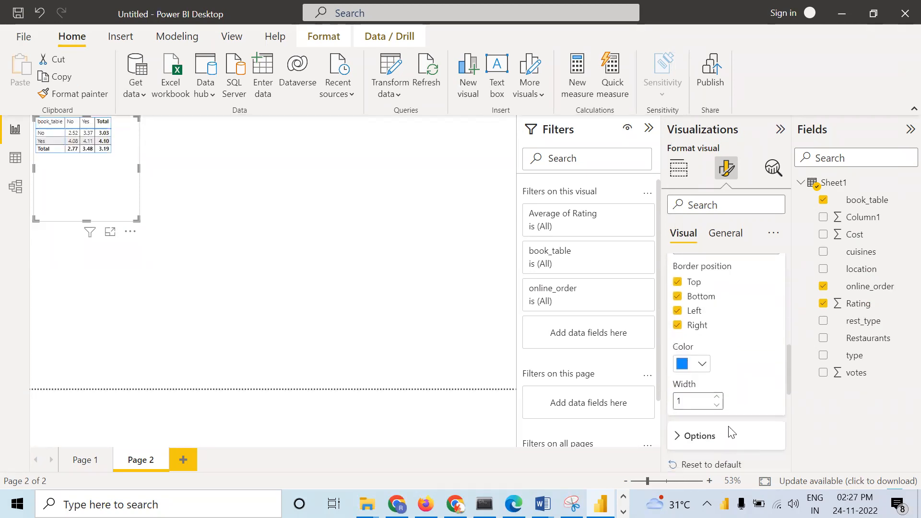
scroll(710, 401, down, 2)
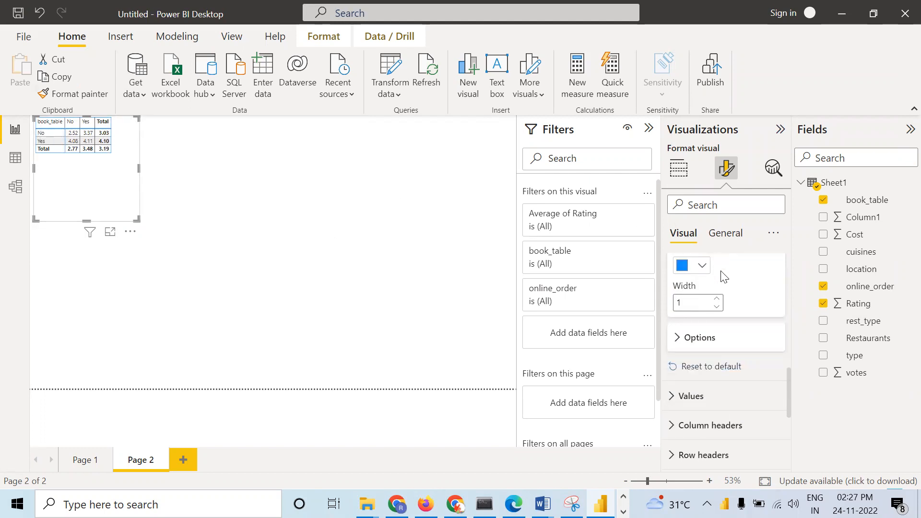
Set the font size of the matrix's values to 16
click(680, 398)
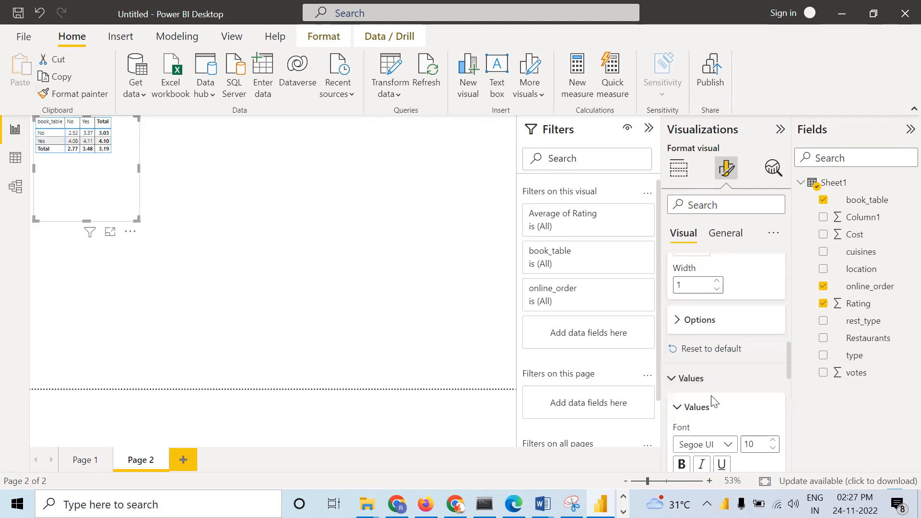
click(772, 362)
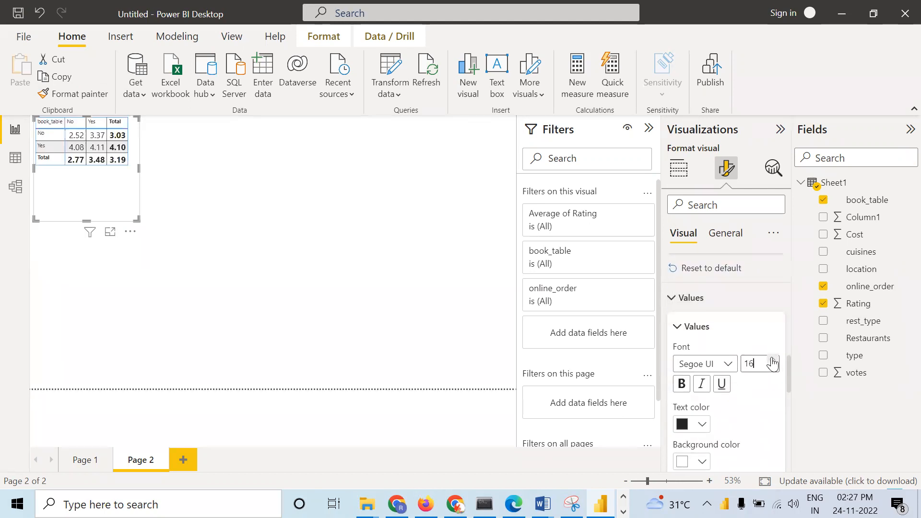
scroll(777, 398, down, 4)
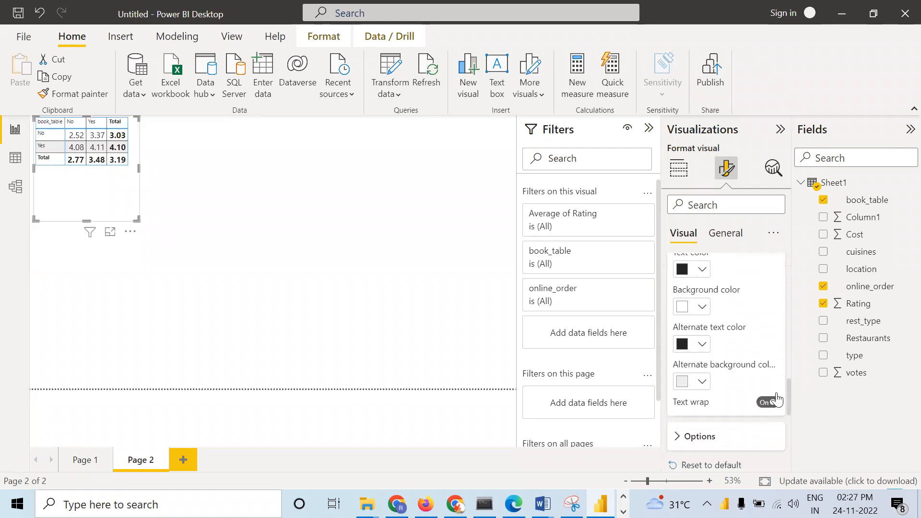
scroll(777, 399, down, 2)
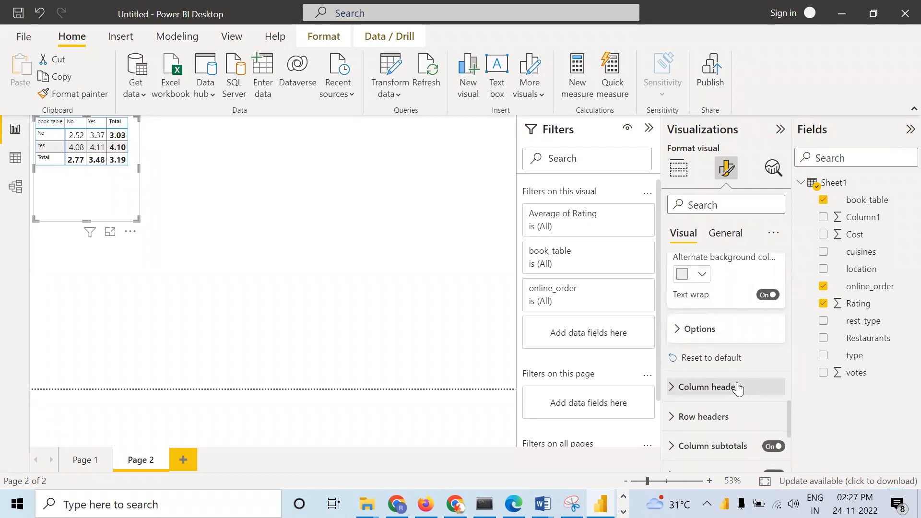
Set the font size of the matrix's column headers to 16
click(758, 387)
scroll(767, 399, down, 2)
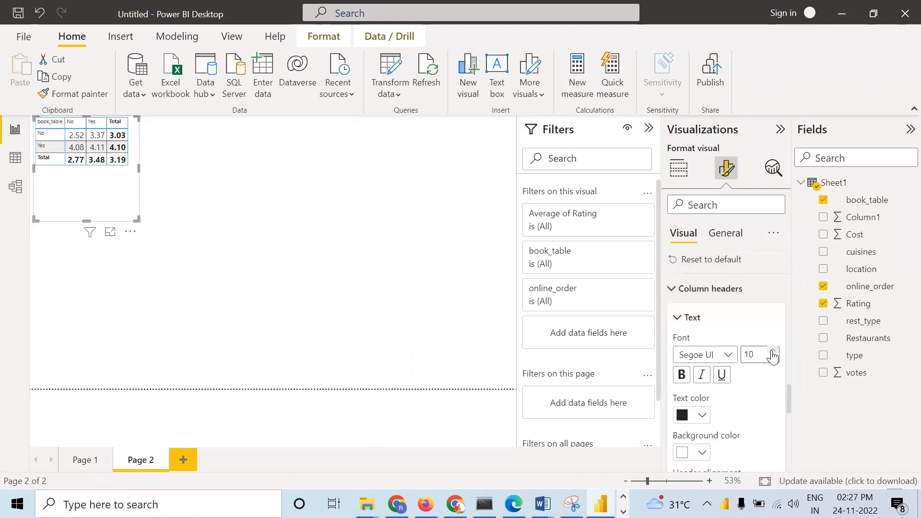
click(772, 353)
click(772, 353)
click(772, 353)
click(772, 353)
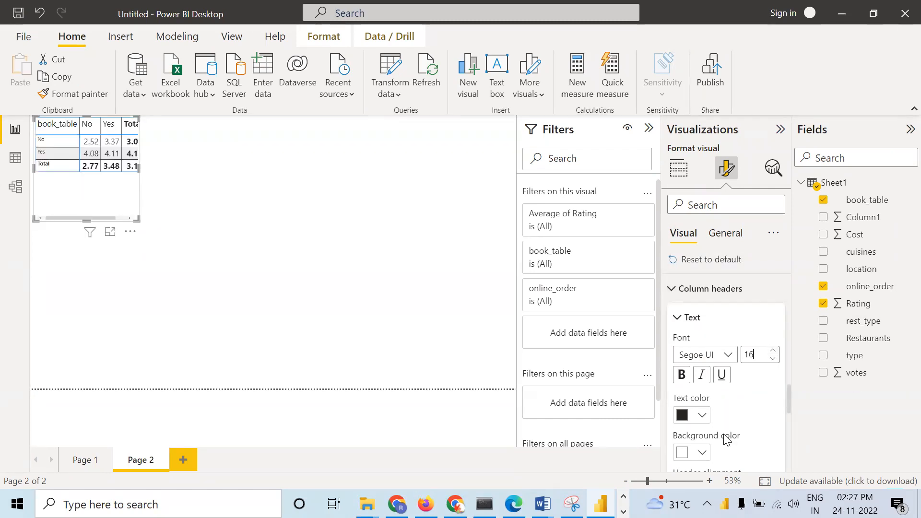
scroll(728, 439, down, 1)
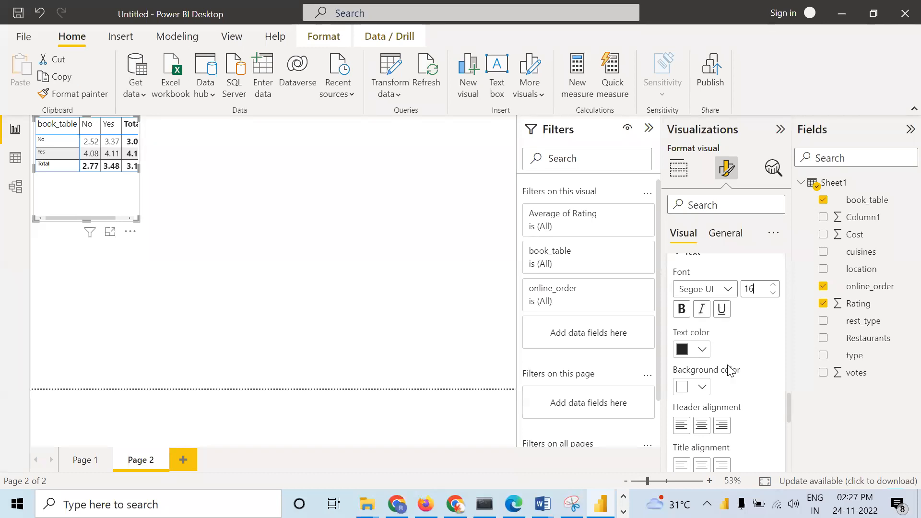
scroll(719, 369, down, 3)
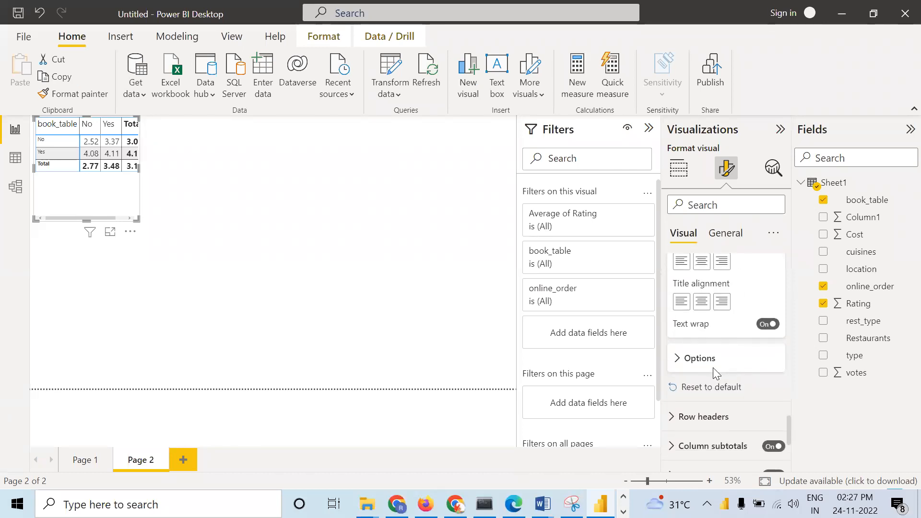
Set the matrix's row header font size to 18 and enlarge the matrix frame so the Total column fits
click(710, 416)
click(773, 381)
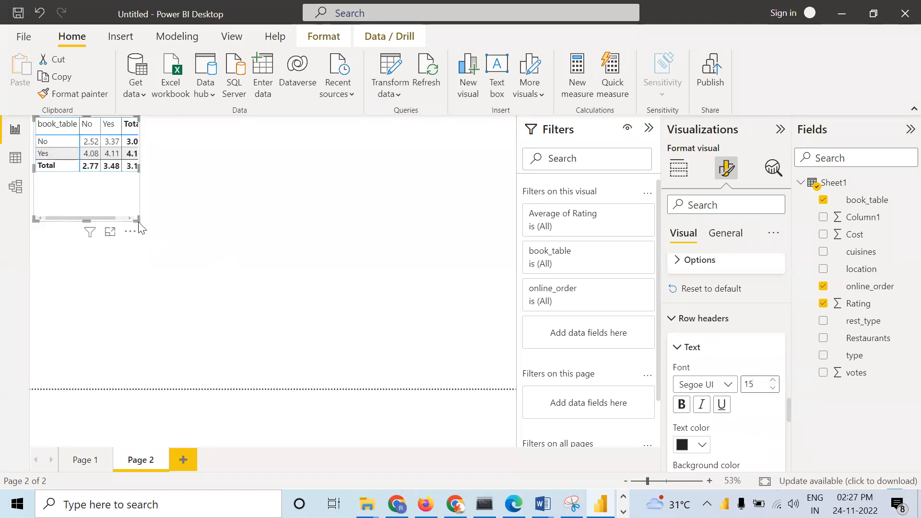
drag(138, 220, 209, 249)
click(771, 382)
click(772, 382)
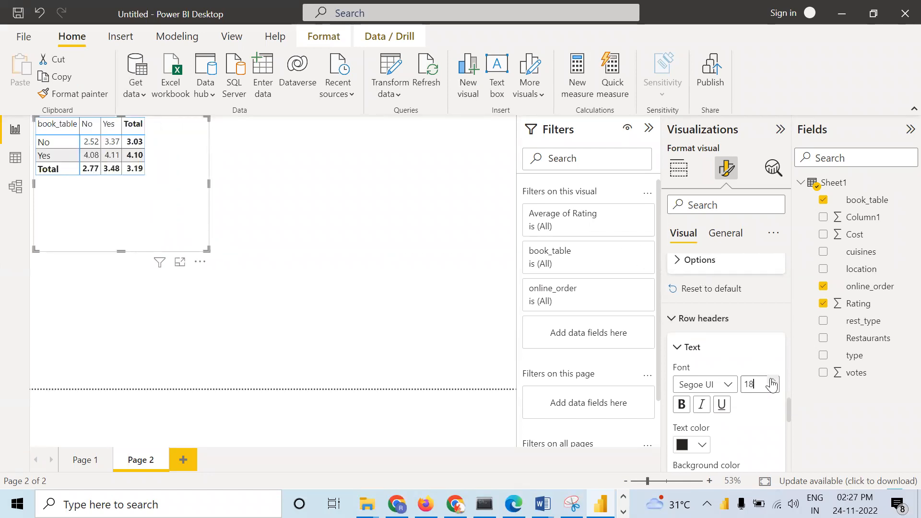
scroll(753, 338, down, 3)
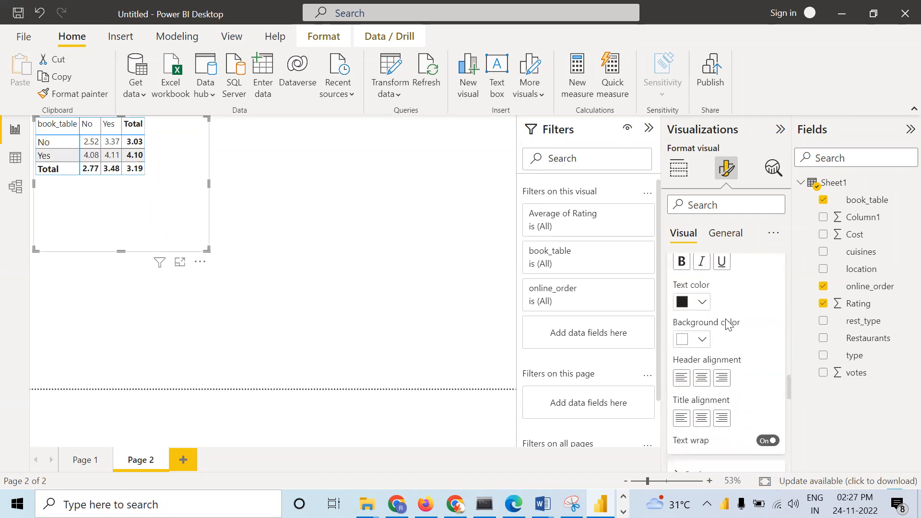
scroll(728, 324, up, 1)
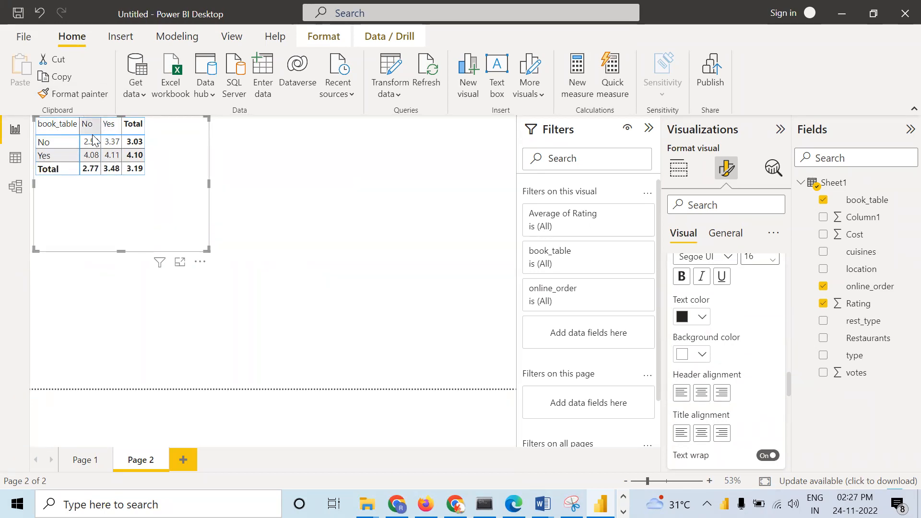
Shrink the matrix's frame closer to its contents
mouse_move(96, 154)
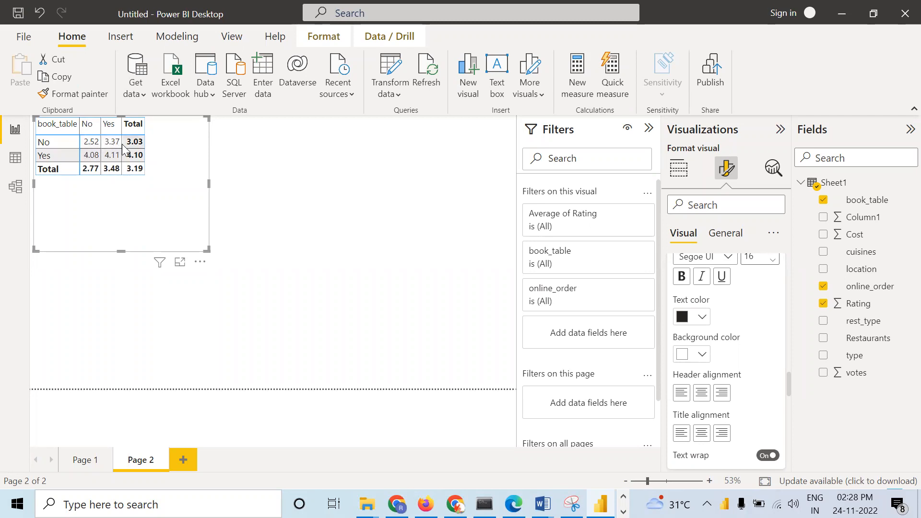
click(49, 127)
mouse_move(91, 157)
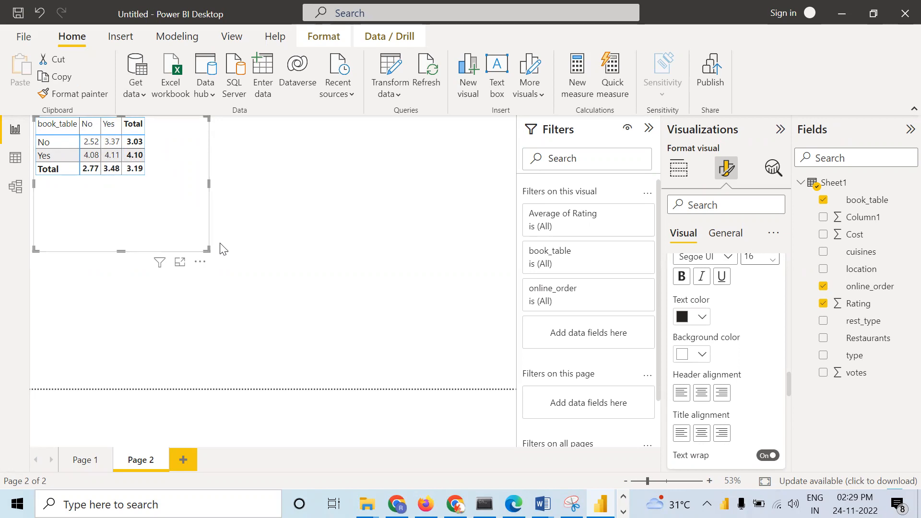
drag(207, 249, 159, 204)
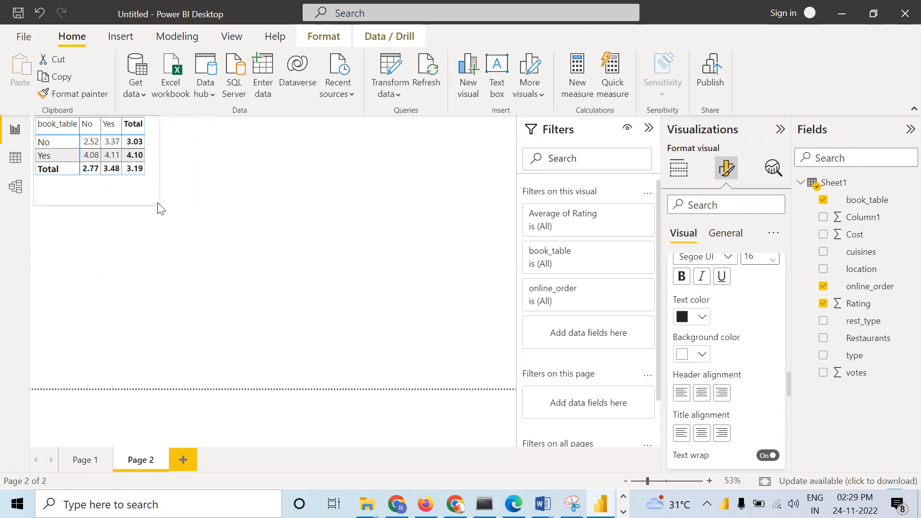
Set the font size of both the matrix's column headers and its values to 21
scroll(745, 271, up, 2)
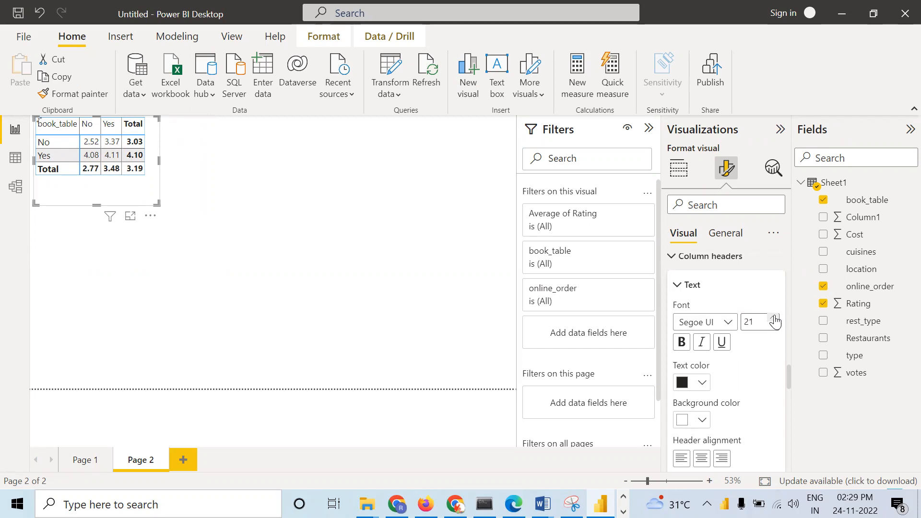
click(773, 319)
scroll(680, 305, up, 5)
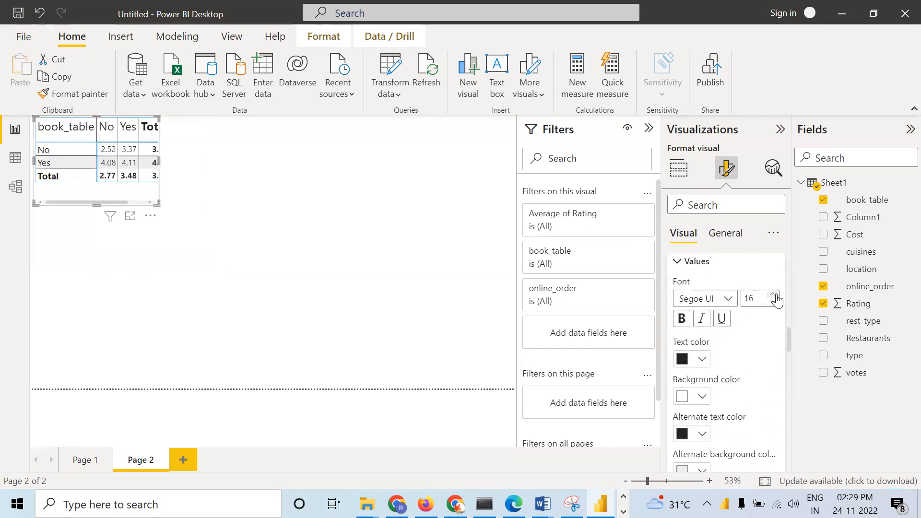
click(774, 295)
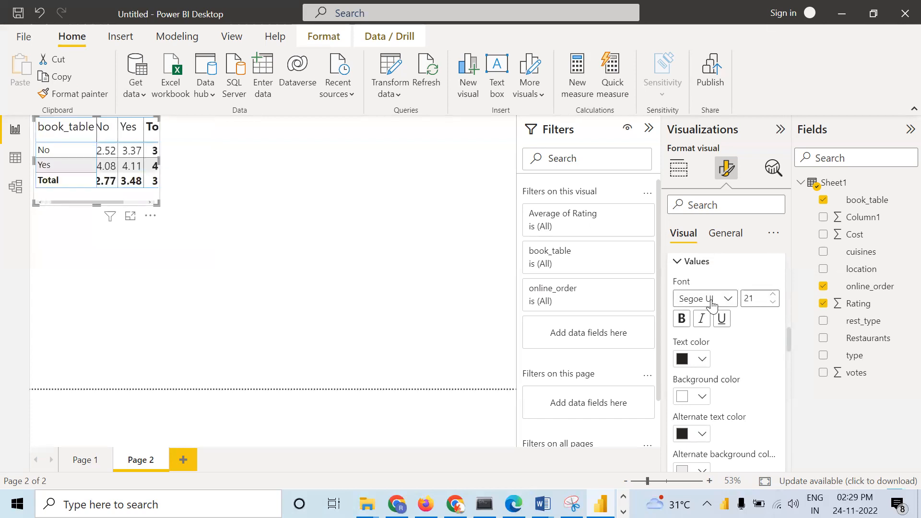
Set the font size of the matrix's row headers to 22
scroll(712, 305, up, 2)
scroll(713, 309, down, 8)
scroll(713, 311, down, 9)
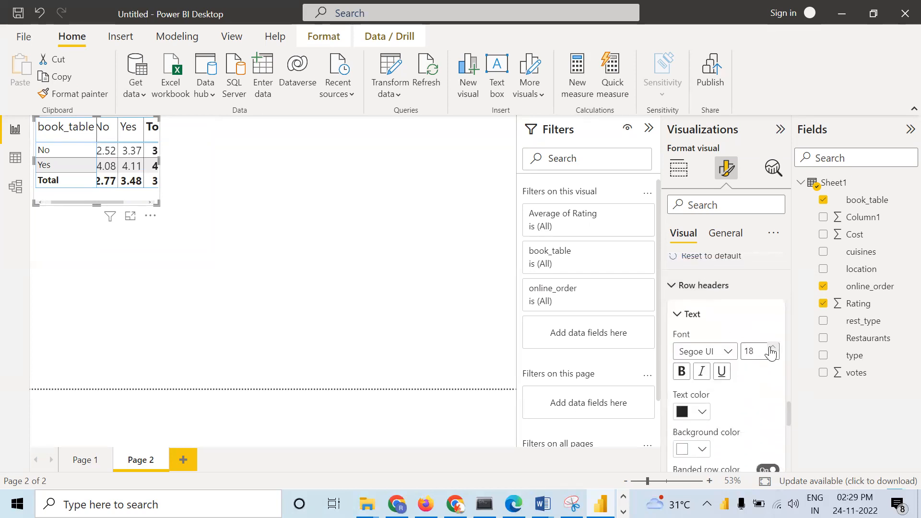
click(773, 348)
click(772, 348)
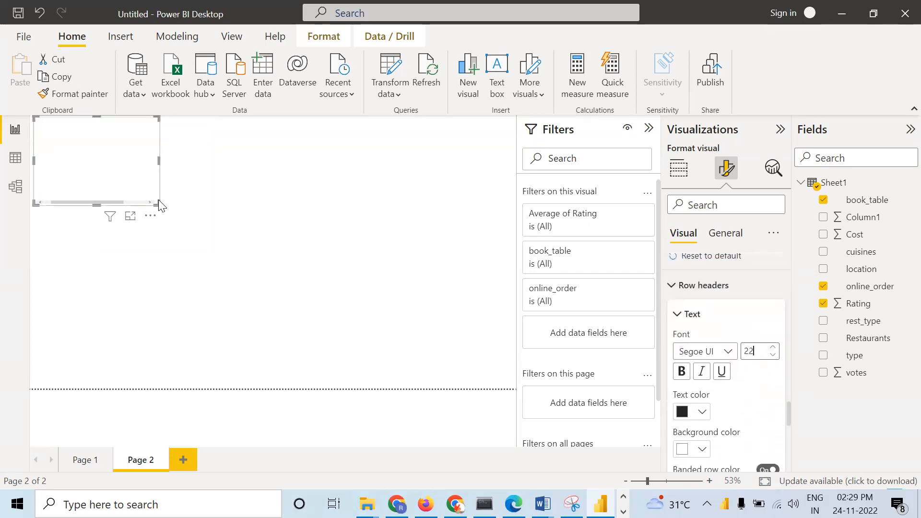
Resize the matrix frame to fit closely around the enlarged text with every column showing, and deselect it
drag(159, 210, 232, 248)
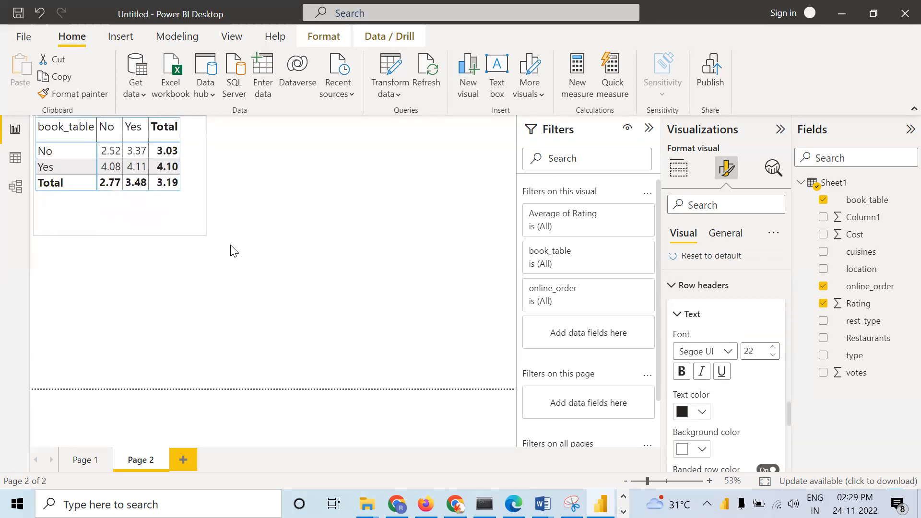
click(297, 313)
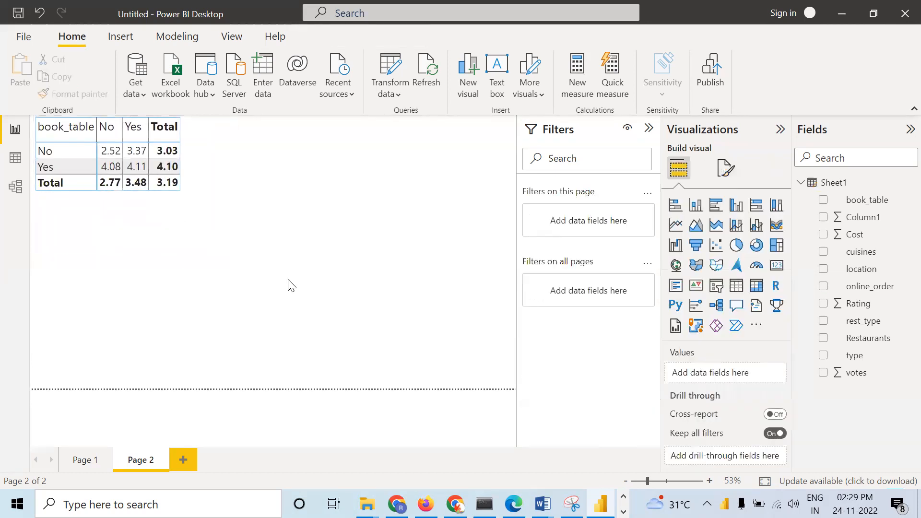
click(200, 230)
drag(229, 248, 190, 201)
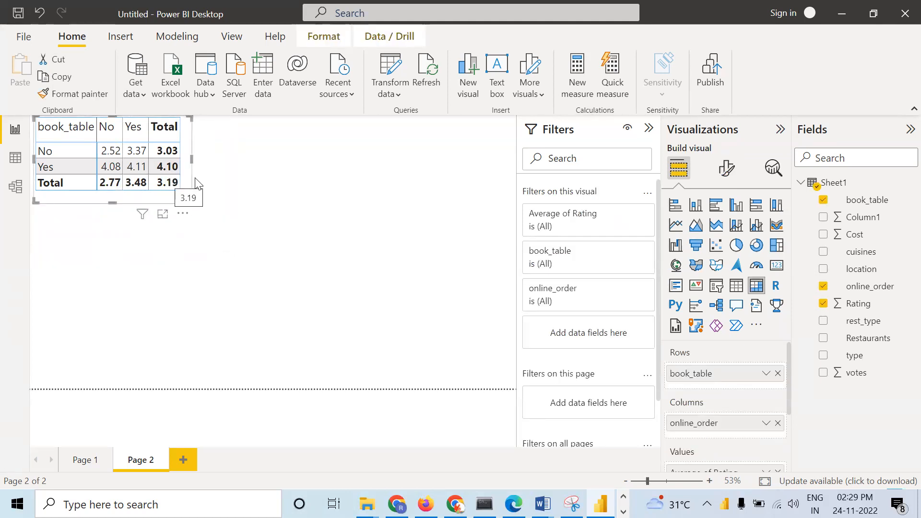
click(252, 191)
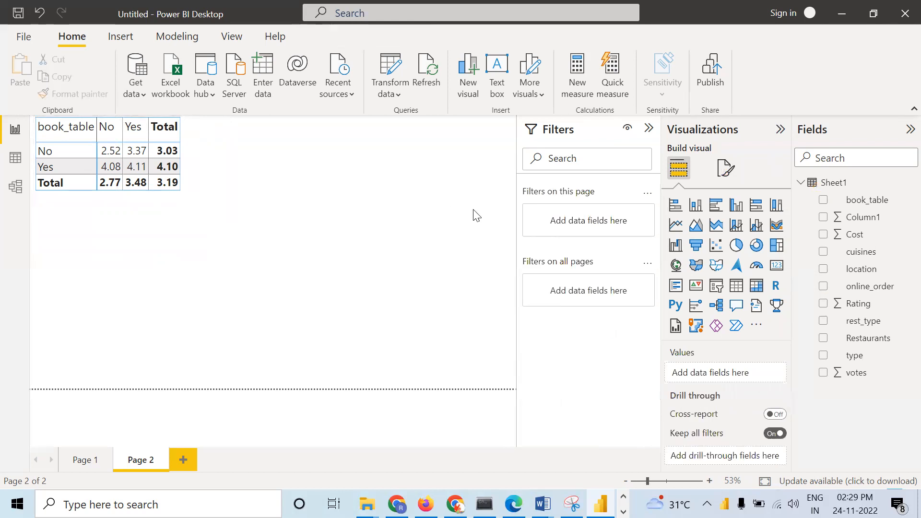
Add a card visual below the matrix that displays the average of Rating
click(777, 265)
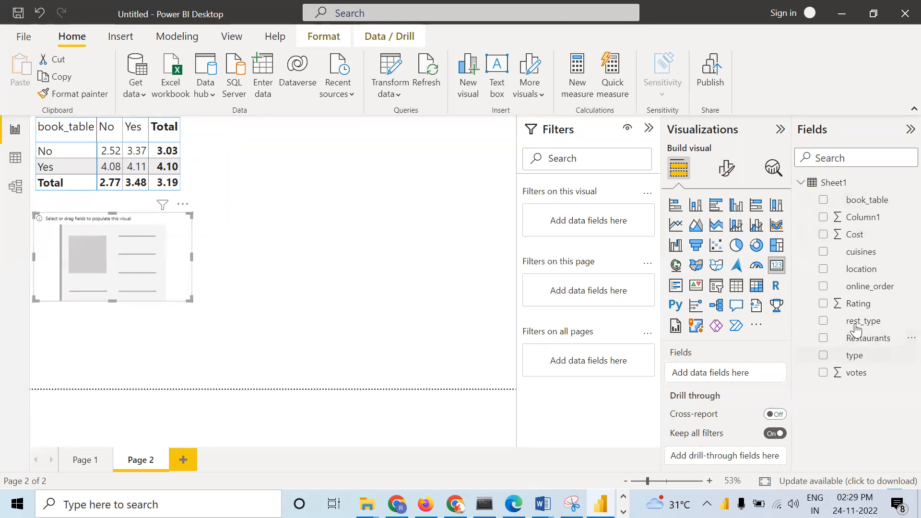
drag(857, 305, 713, 376)
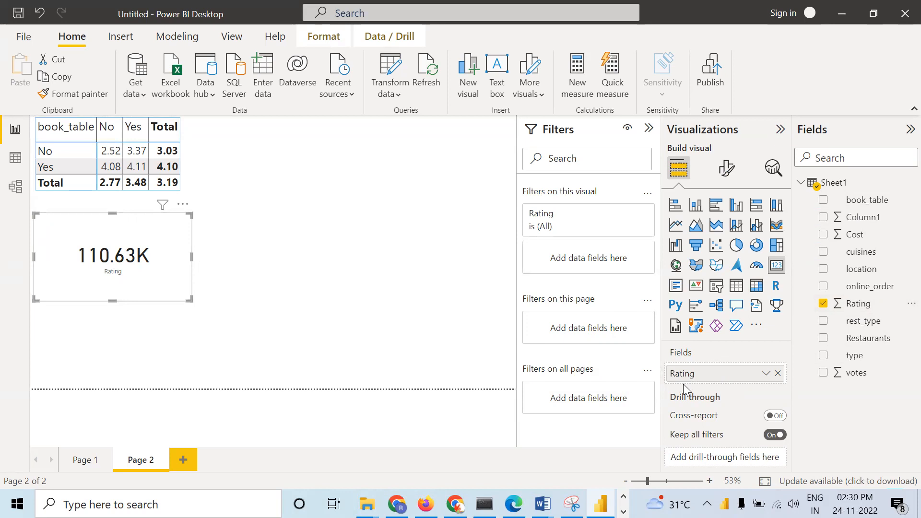
right_click(734, 377)
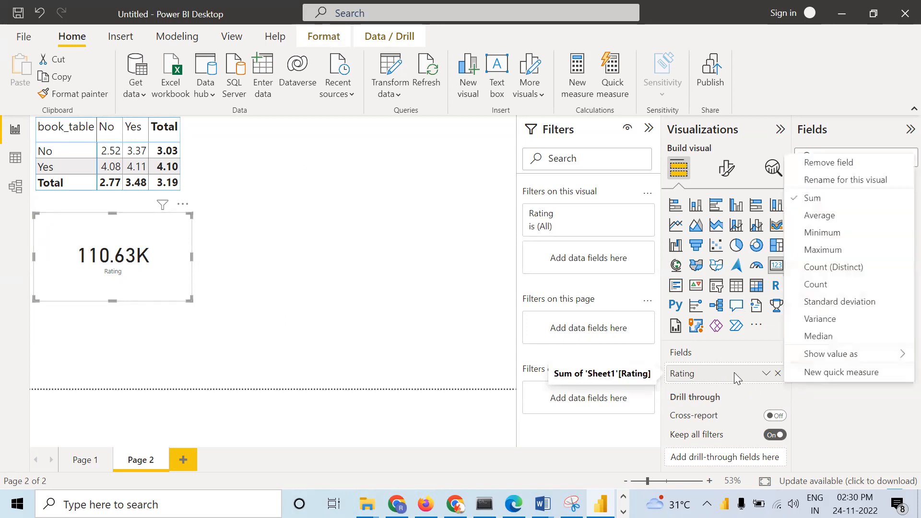
click(805, 216)
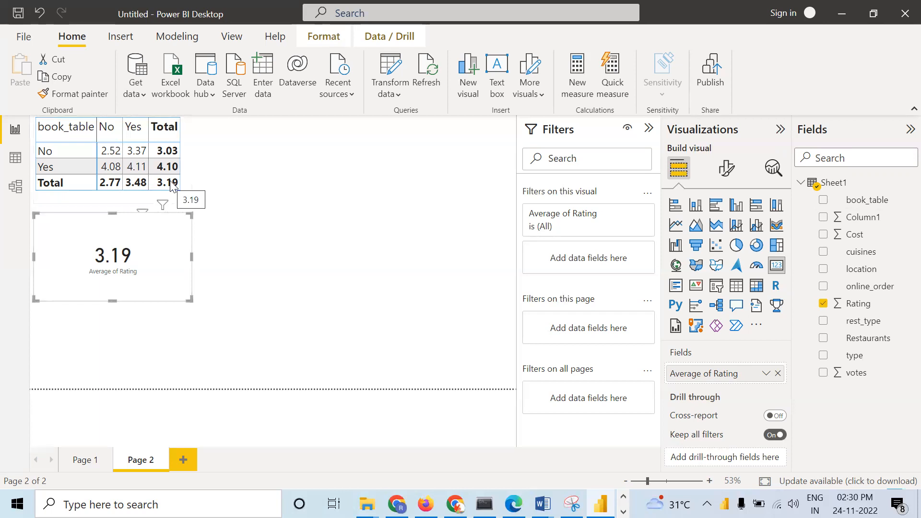
Shrink the average rating card slightly in width and height
click(339, 255)
click(192, 299)
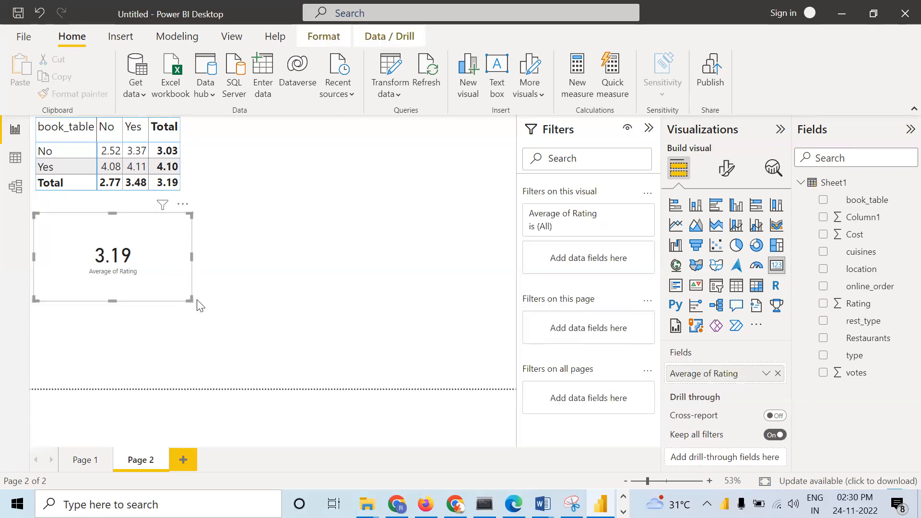
drag(191, 300, 165, 292)
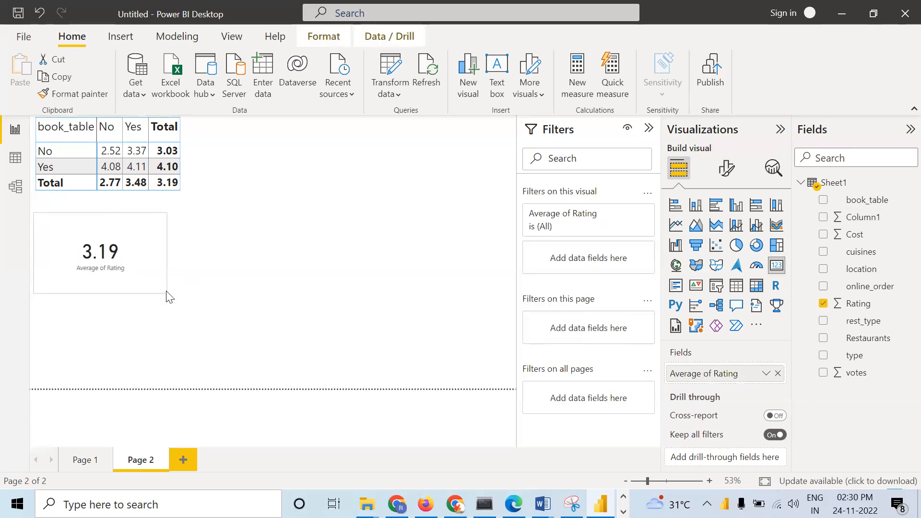
Turn on the visual border in the average rating card's effects settings
click(726, 169)
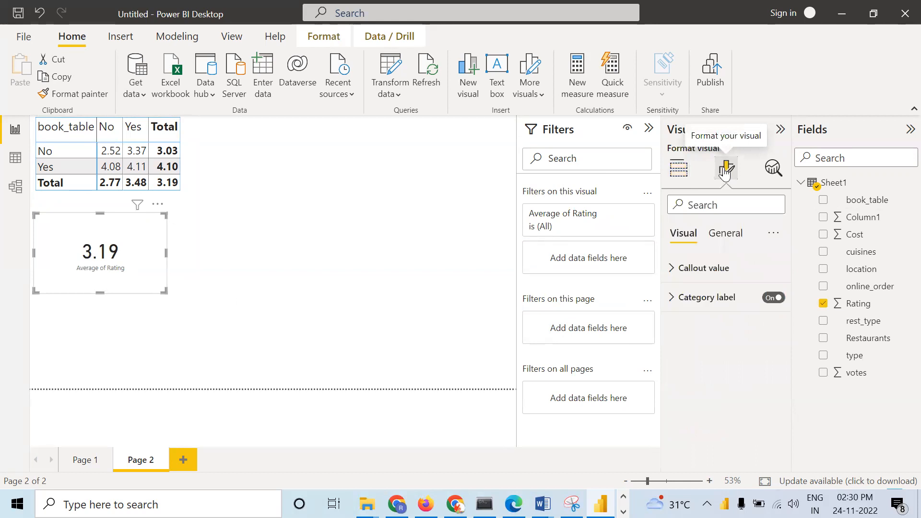
click(722, 233)
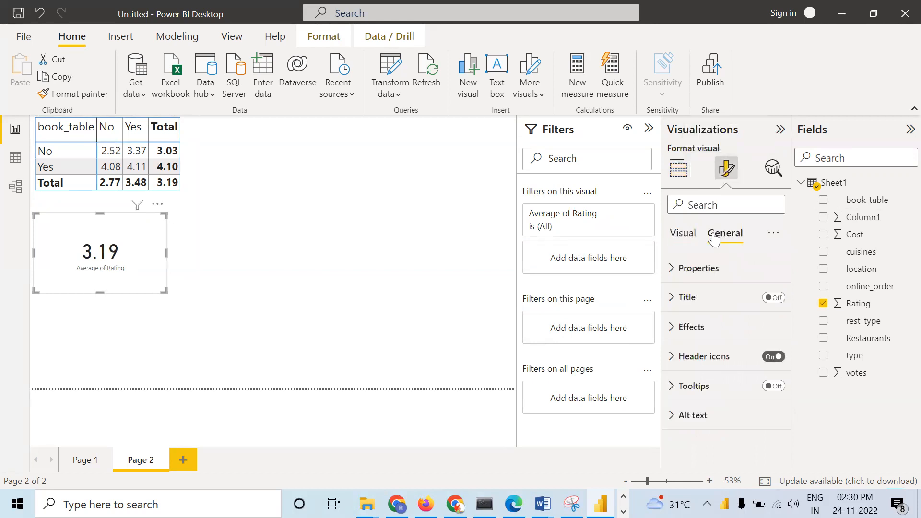
click(674, 327)
scroll(728, 349, down, 3)
click(768, 343)
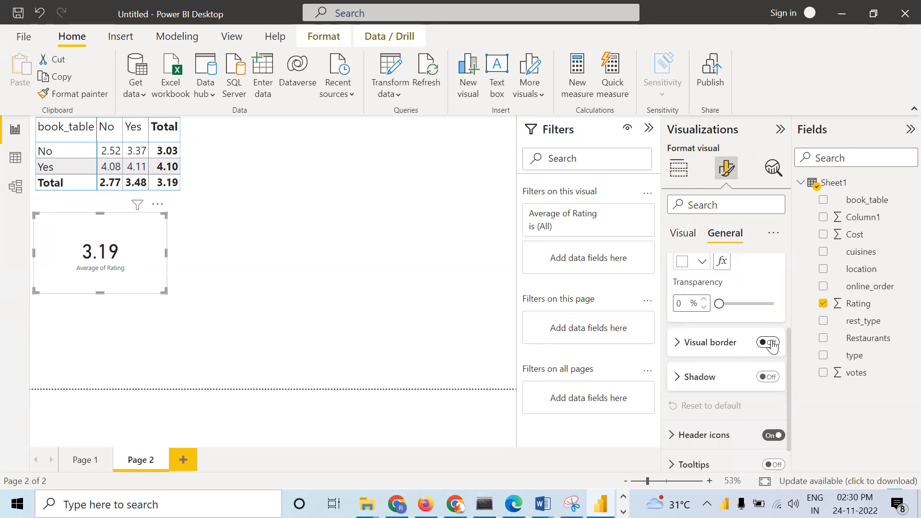
Set the average rating card's background colour to the darkest blue theme shade, after trying light pink
click(411, 291)
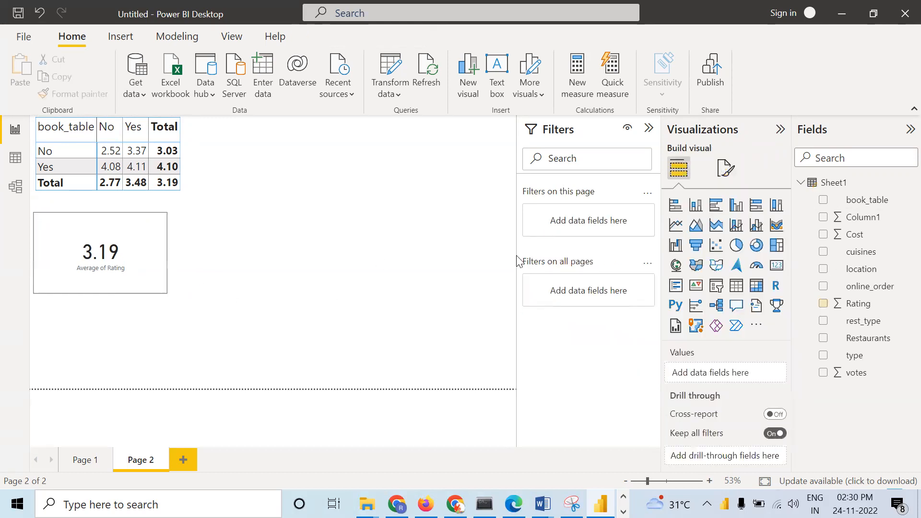
click(725, 166)
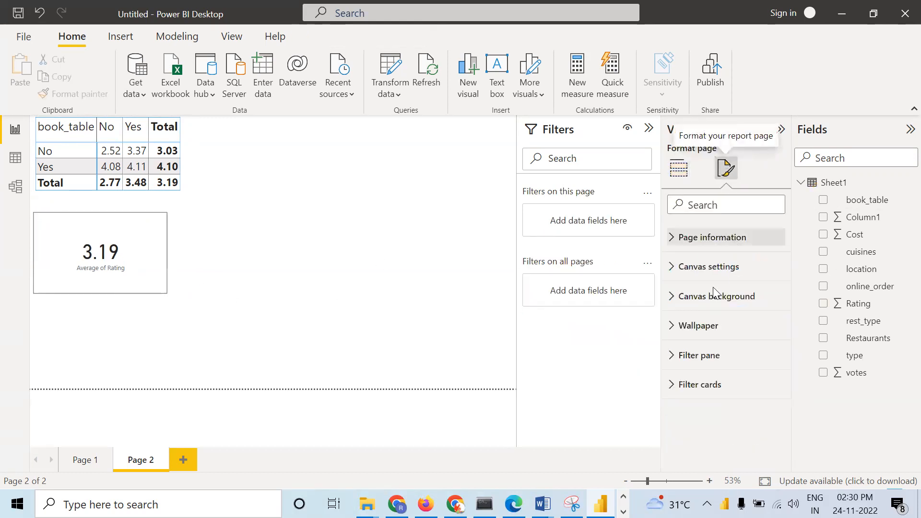
click(122, 282)
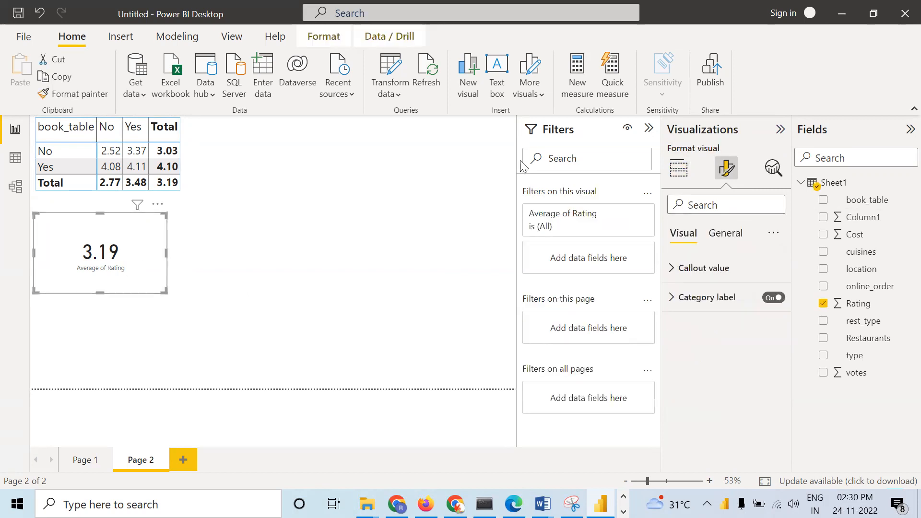
click(725, 235)
click(677, 327)
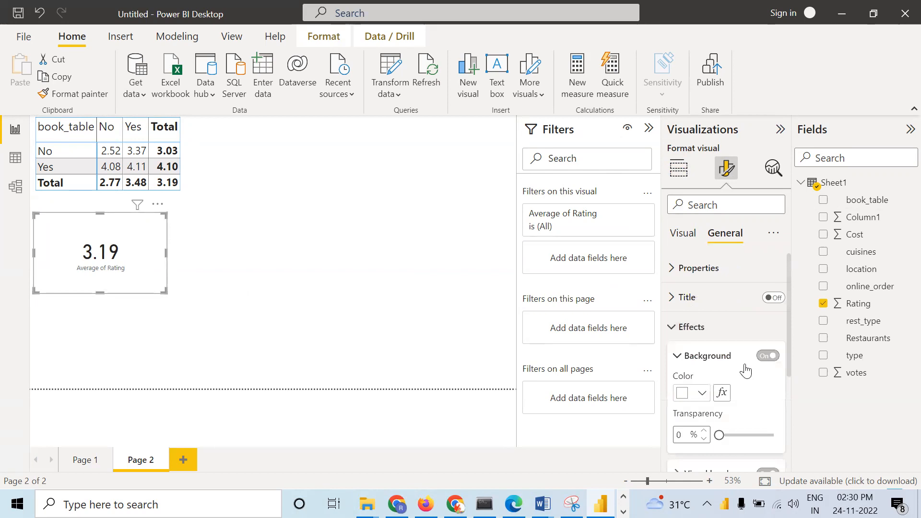
scroll(748, 393, down, 2)
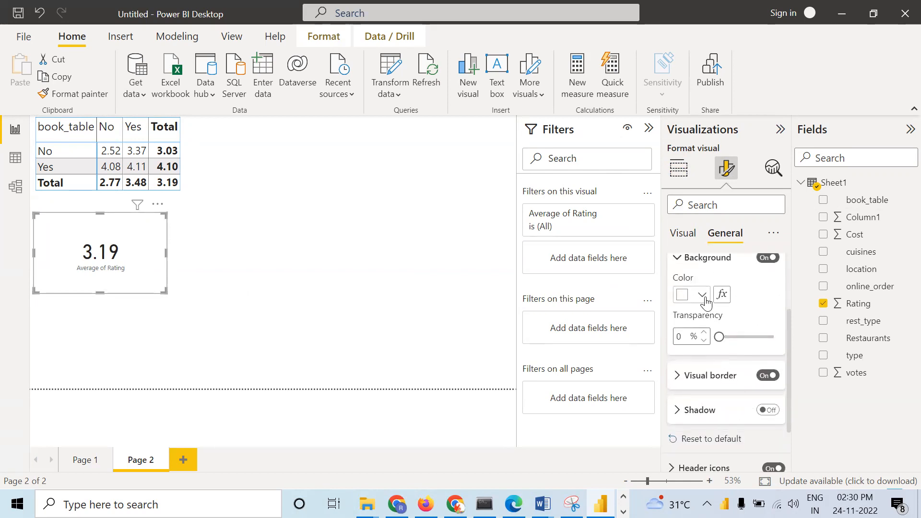
click(705, 298)
click(734, 236)
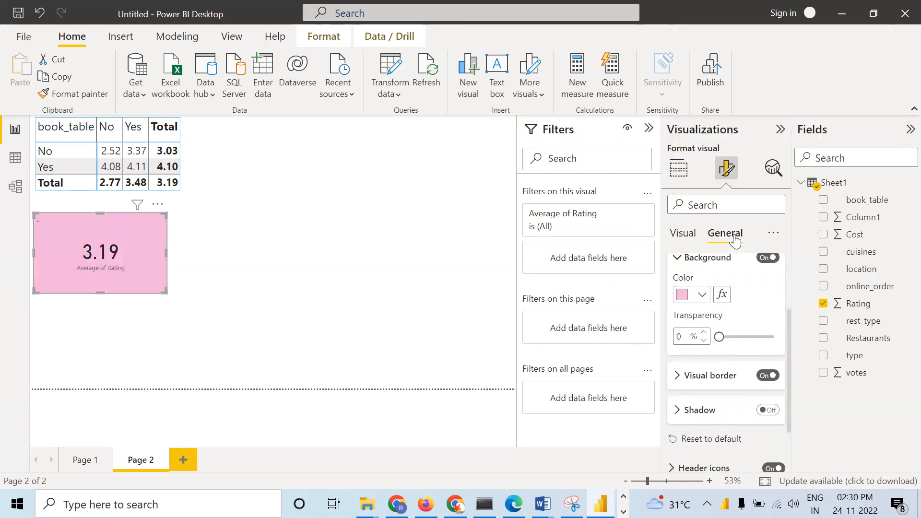
click(705, 296)
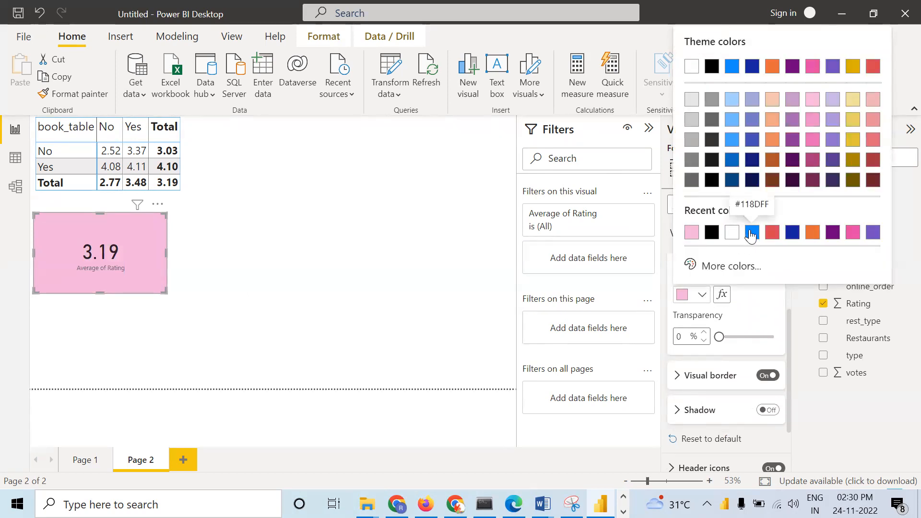
click(735, 181)
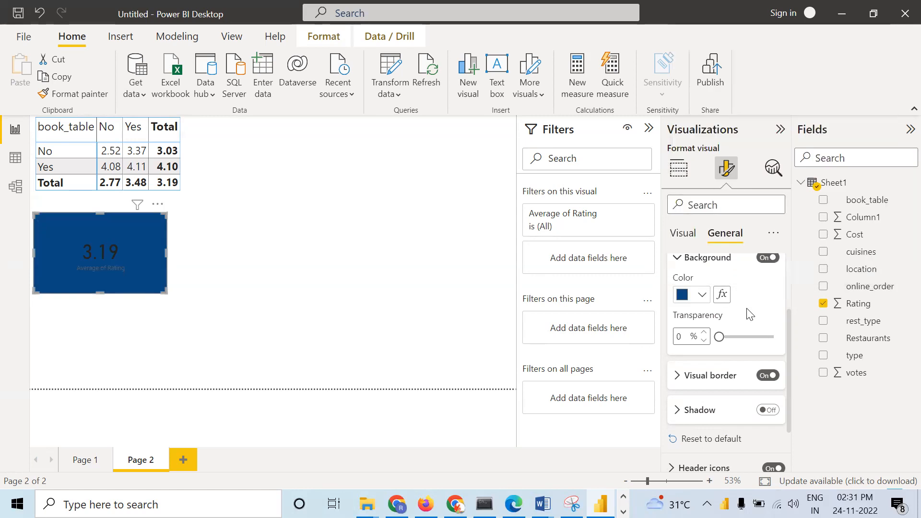
Set the average rating card's callout value colour to white (#FFFFFF)
scroll(750, 314, down, 2)
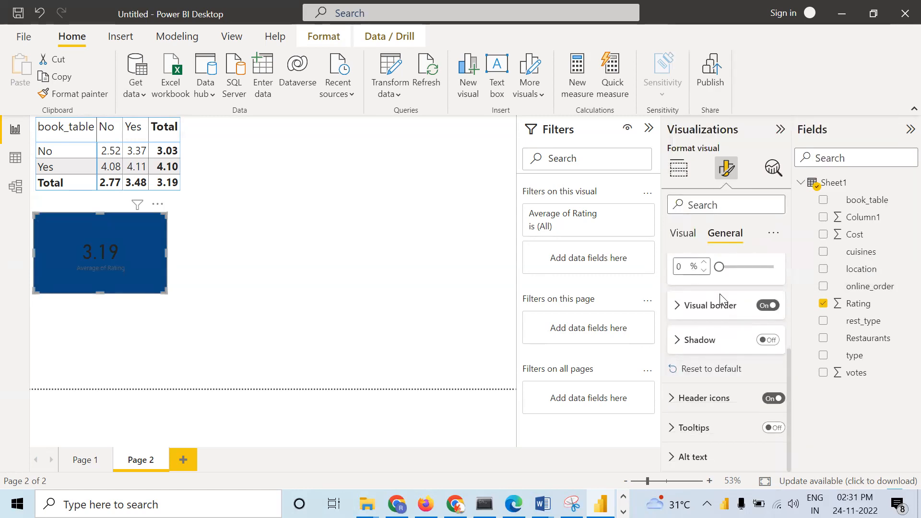
scroll(719, 302, up, 3)
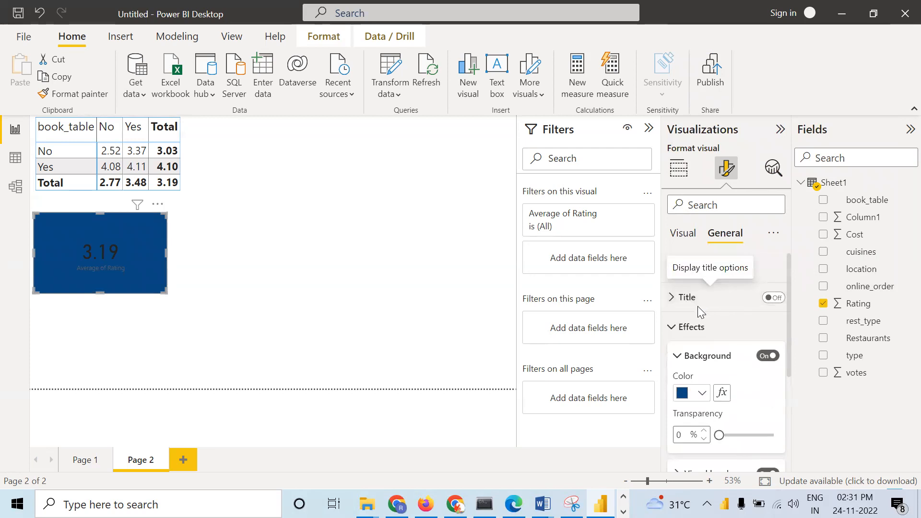
click(686, 241)
click(686, 271)
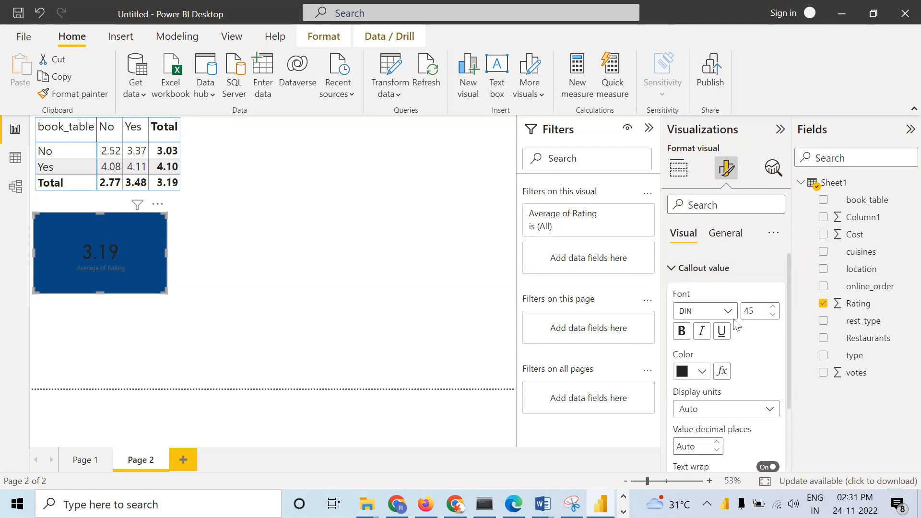
click(703, 371)
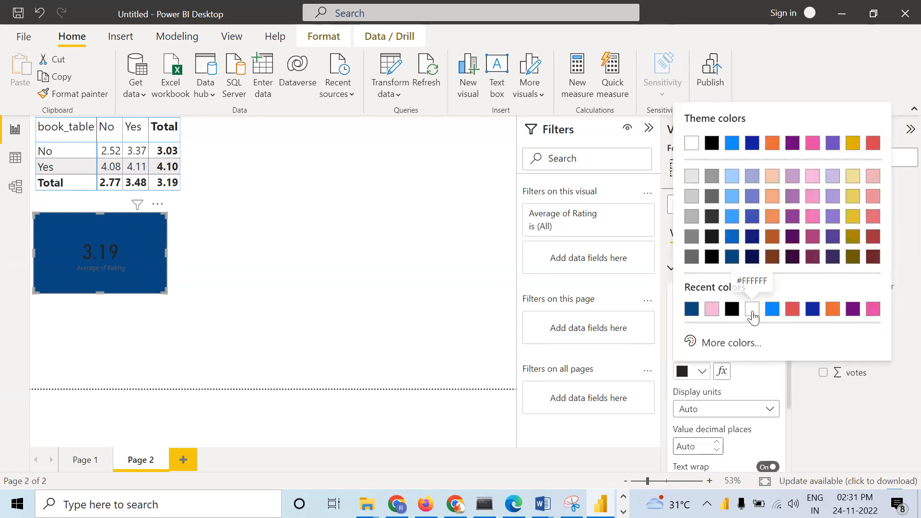
click(752, 309)
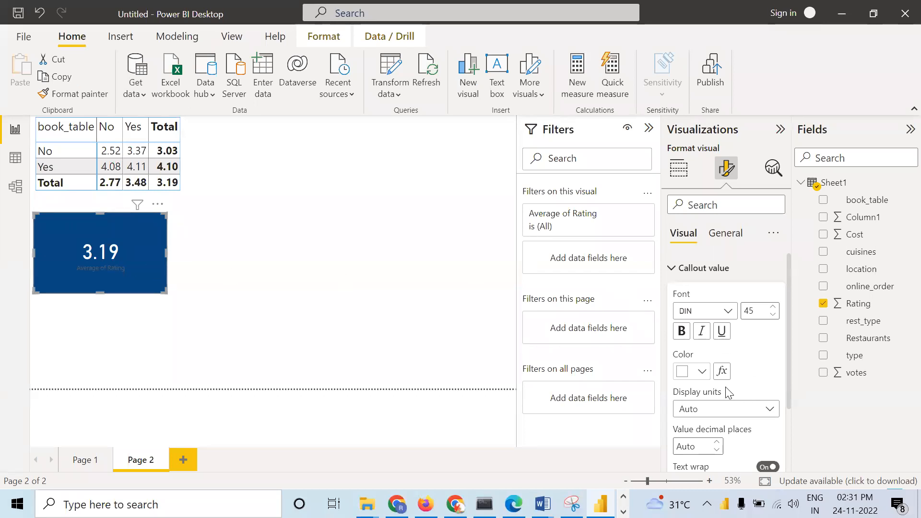
click(728, 312)
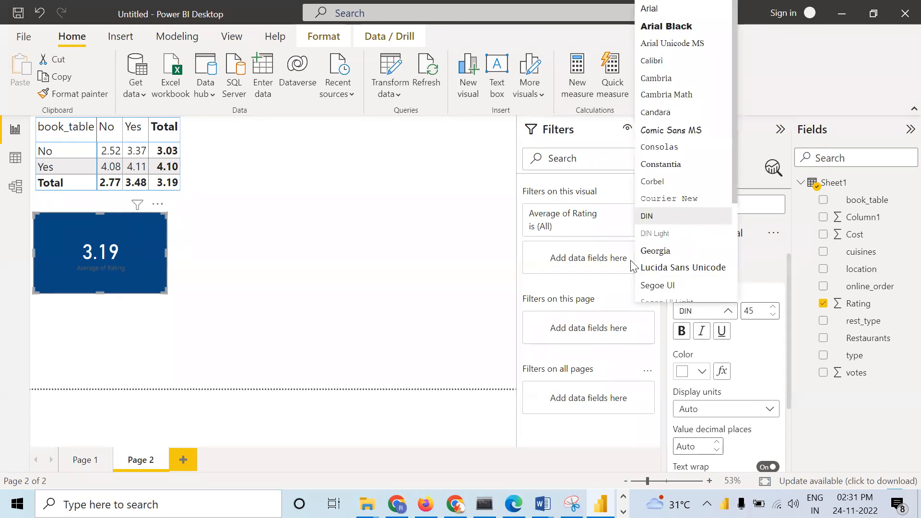
click(763, 367)
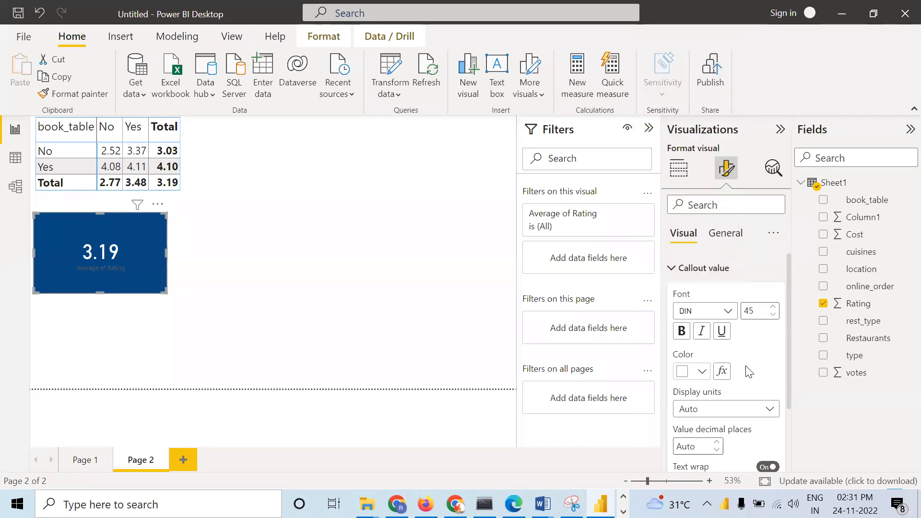
scroll(749, 370, down, 2)
scroll(738, 364, up, 2)
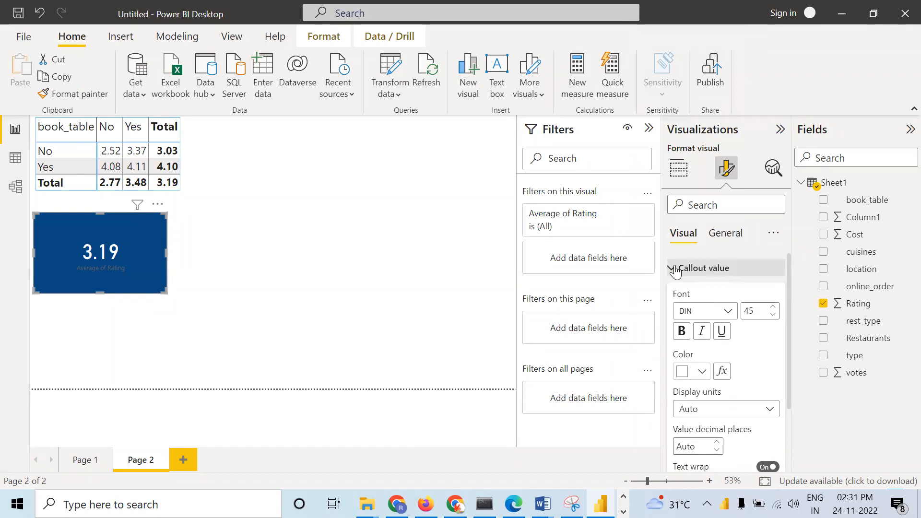
Set the card's category label colour to white and shrink the card slightly in width and height
click(672, 268)
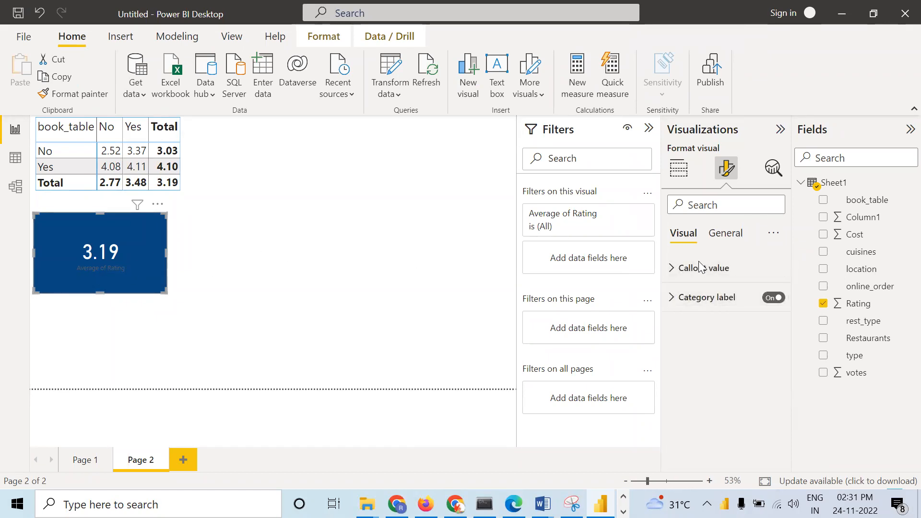
click(672, 298)
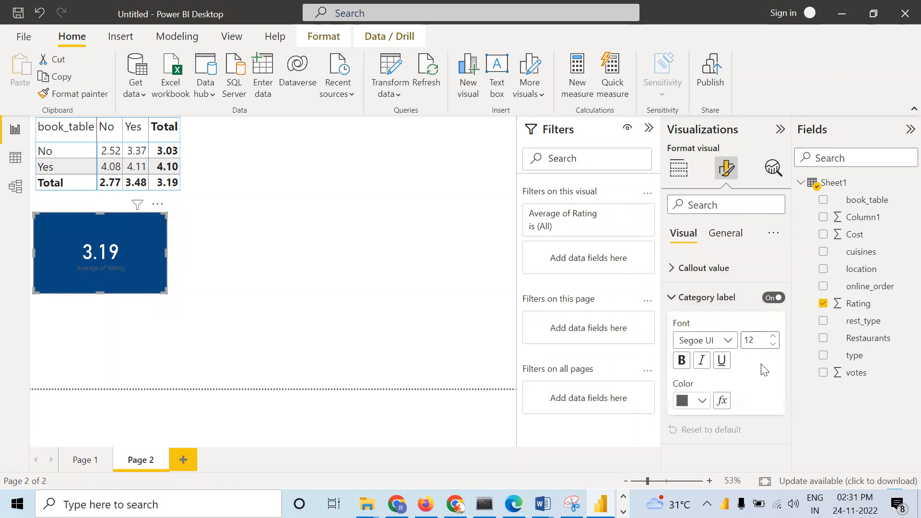
click(702, 401)
click(692, 341)
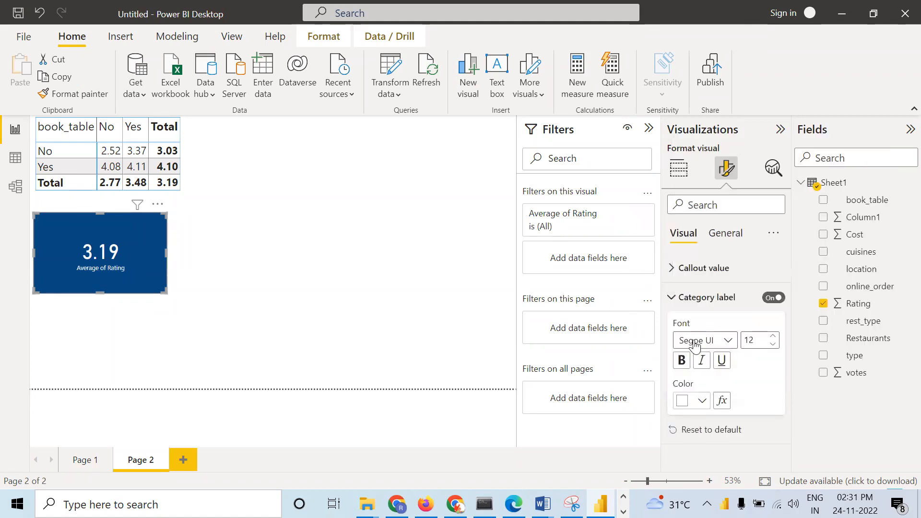
drag(166, 291, 152, 283)
click(256, 273)
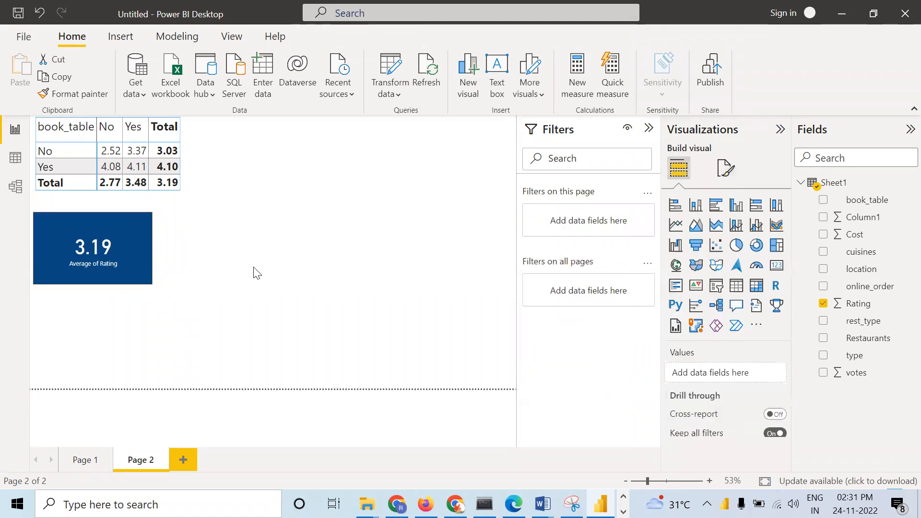
Duplicate the average rating card twice and place the copies beside the original in a row
click(135, 264)
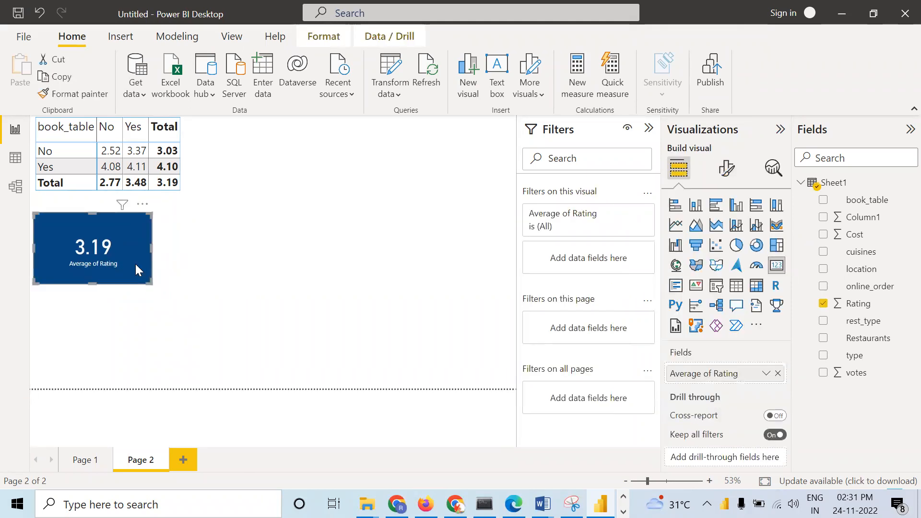
key(ctrl+c)
key(ctrl+v)
drag(135, 264, 293, 260)
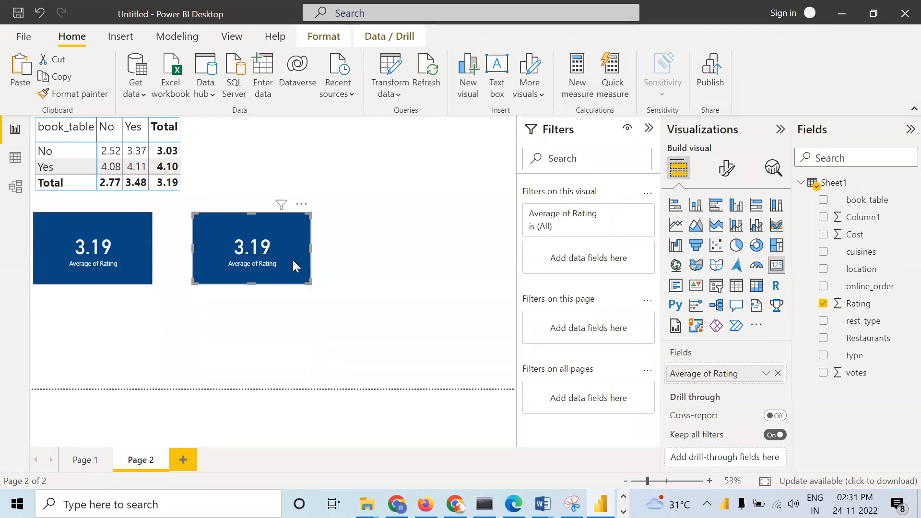
key(ctrl+v)
drag(125, 259, 430, 253)
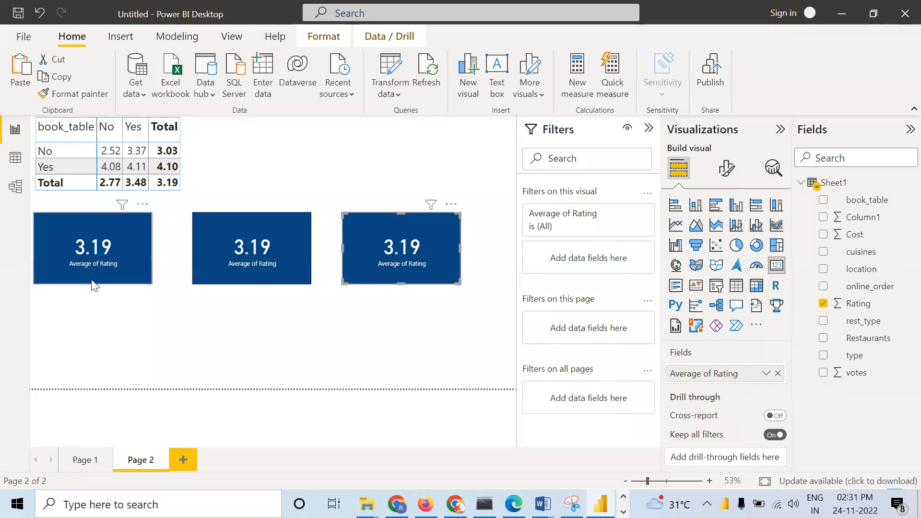
Move the three cards into a row along the top of the page, with the matrix beneath them
drag(171, 197, 156, 377)
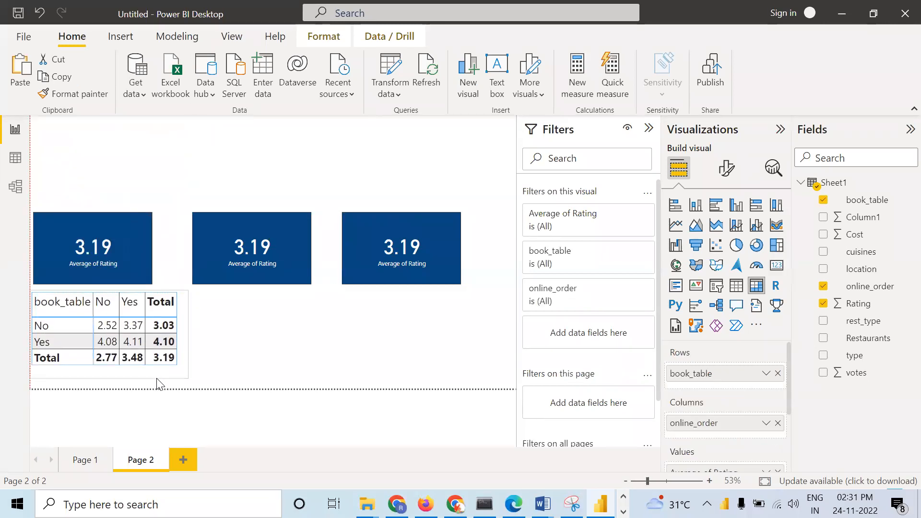
drag(131, 253, 129, 157)
drag(243, 201, 230, 119)
drag(377, 222, 361, 140)
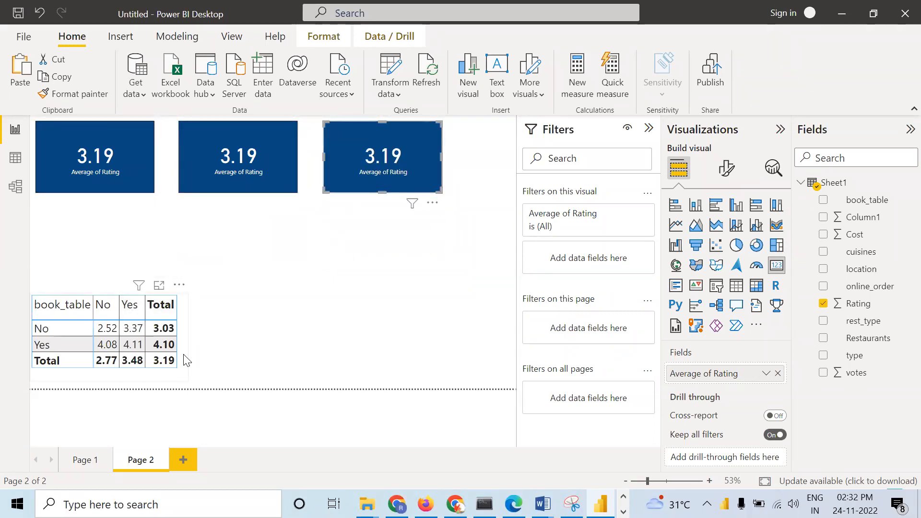
drag(188, 368, 194, 308)
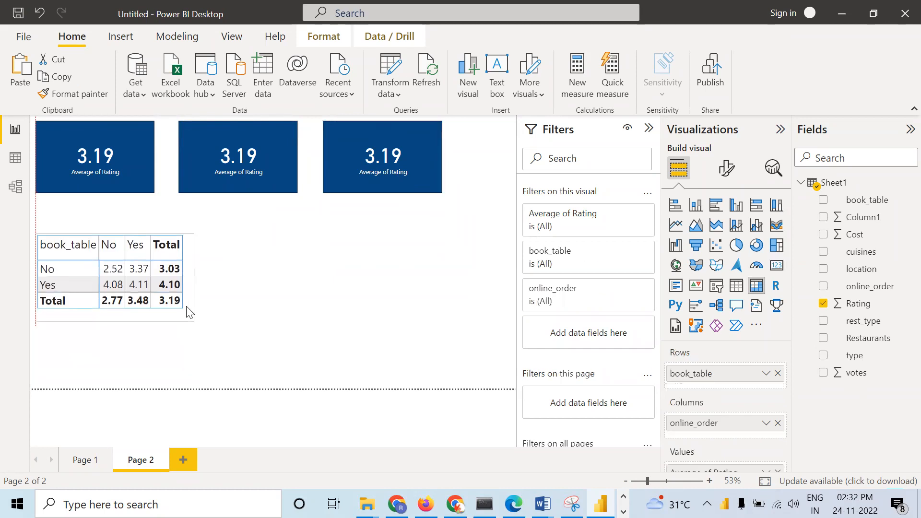
click(405, 308)
Replace Average of Rating with the votes field in the middle card
click(241, 151)
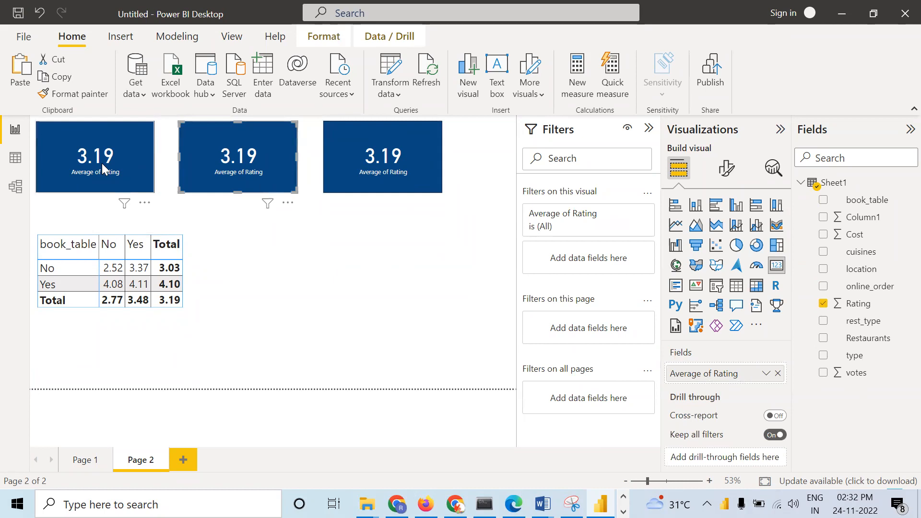
click(781, 374)
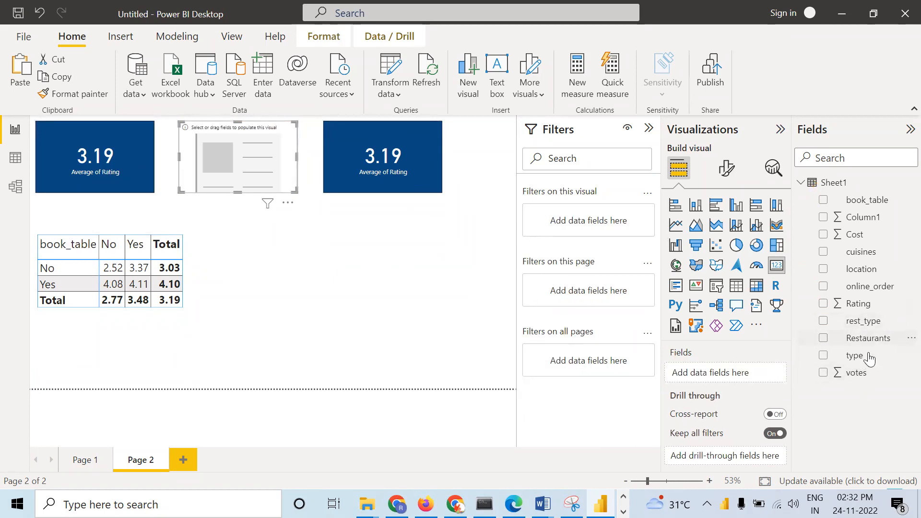
drag(858, 373, 731, 368)
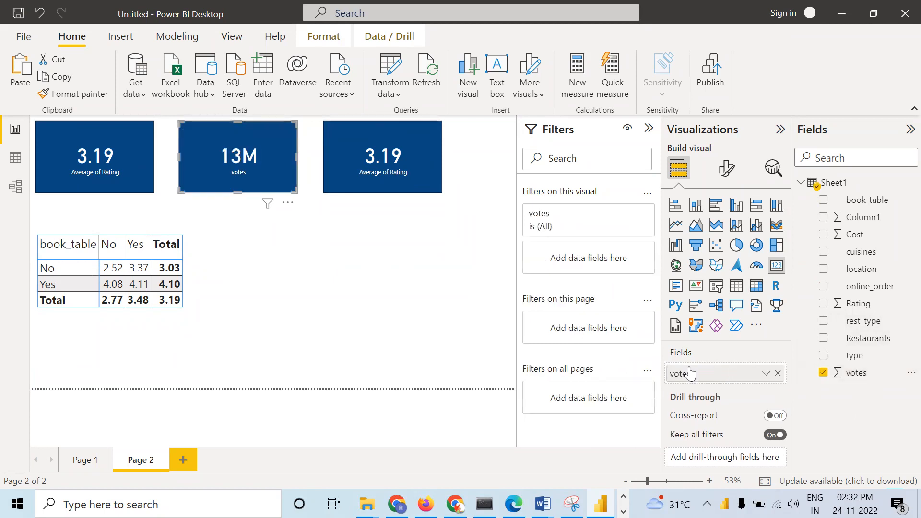
Duplicate the third card, place the copy directly below it, and reselect the original card
click(413, 151)
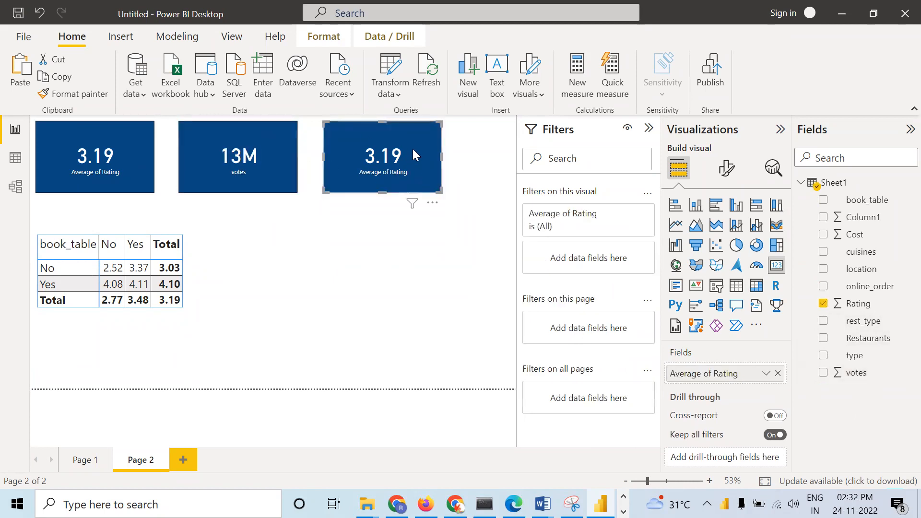
right_click(413, 150)
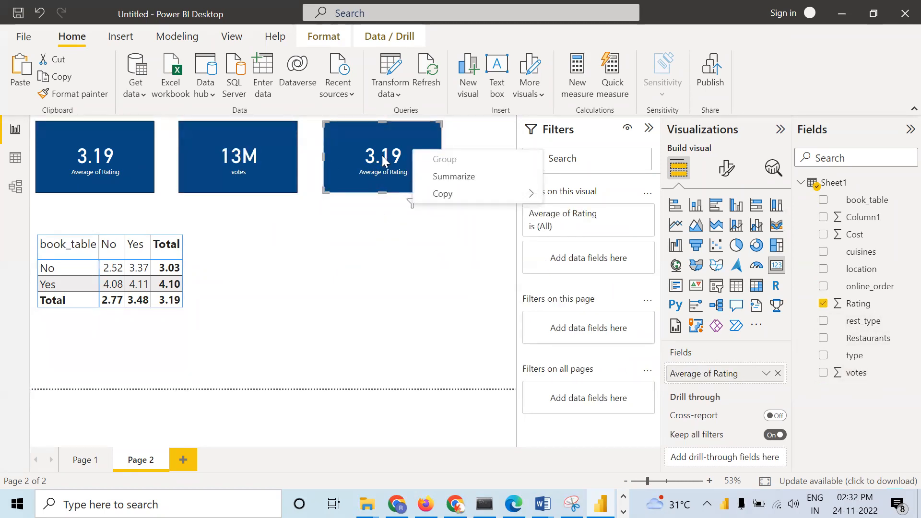
click(386, 128)
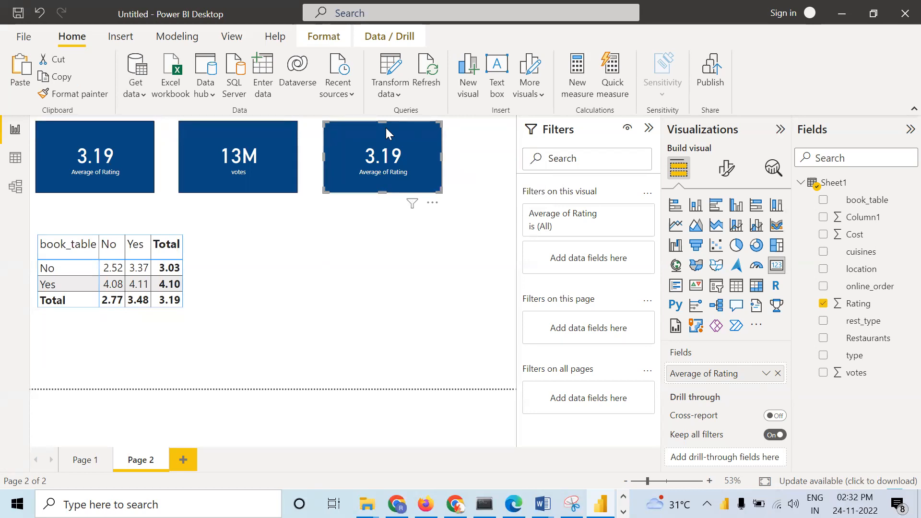
key(ctrl+c)
key(ctrl+v)
drag(409, 146, 407, 230)
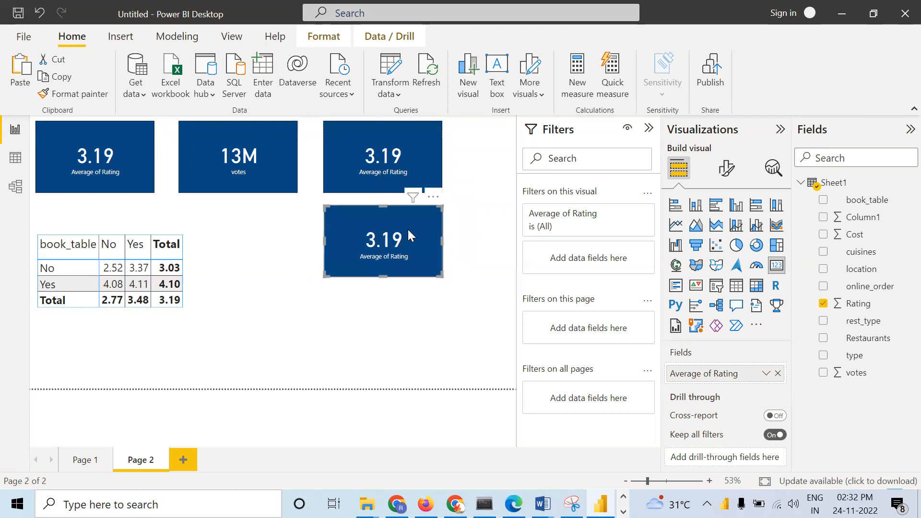
click(465, 231)
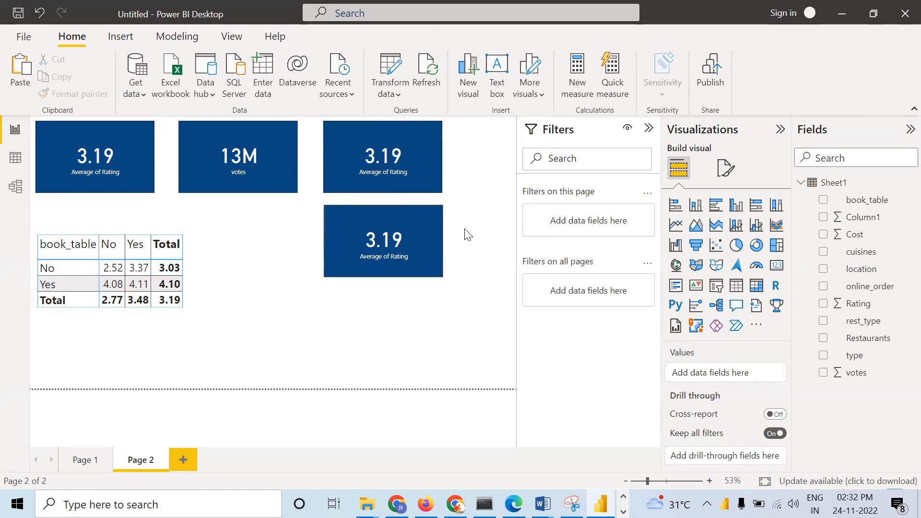
click(429, 145)
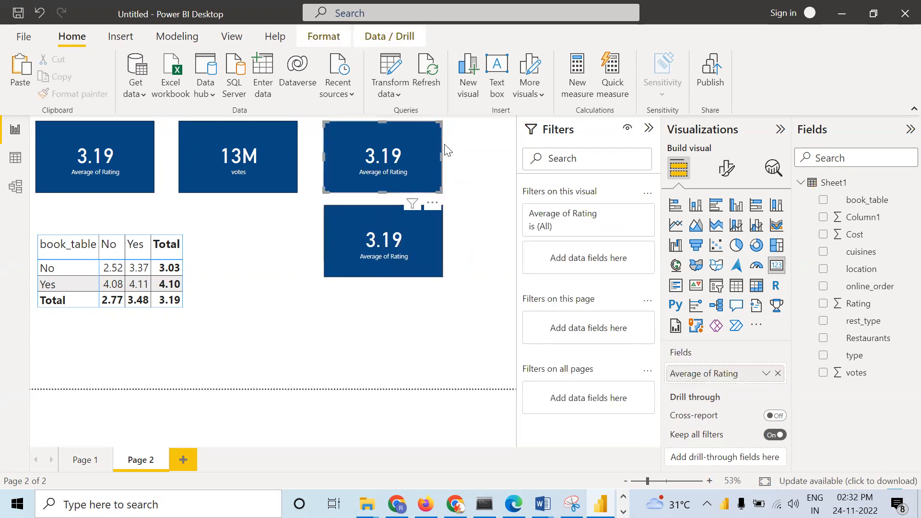
Replace Average of Rating with Cost in the third top-row card and with type in the card beneath it
click(778, 373)
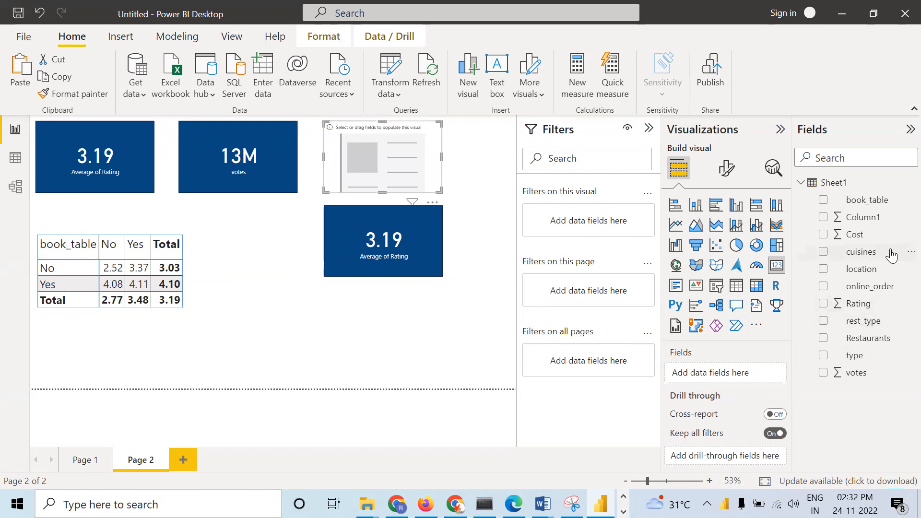
drag(873, 234, 746, 370)
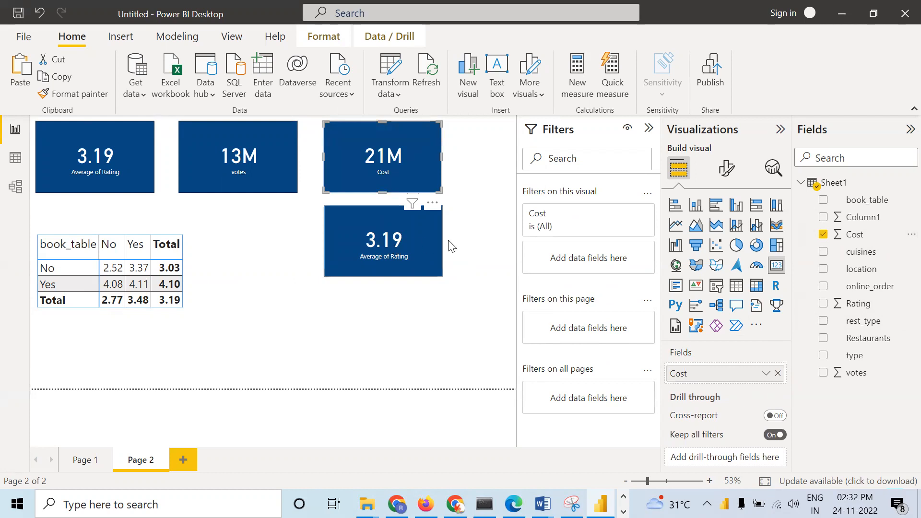
click(413, 241)
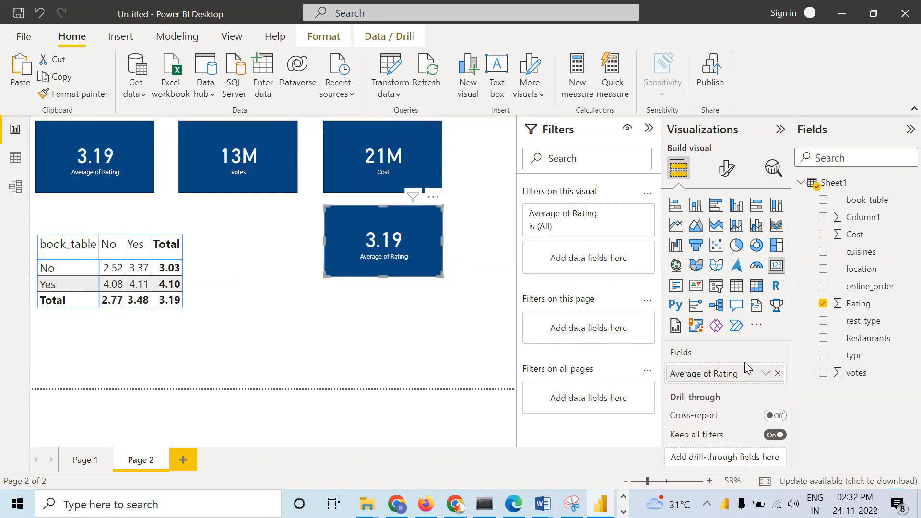
click(777, 373)
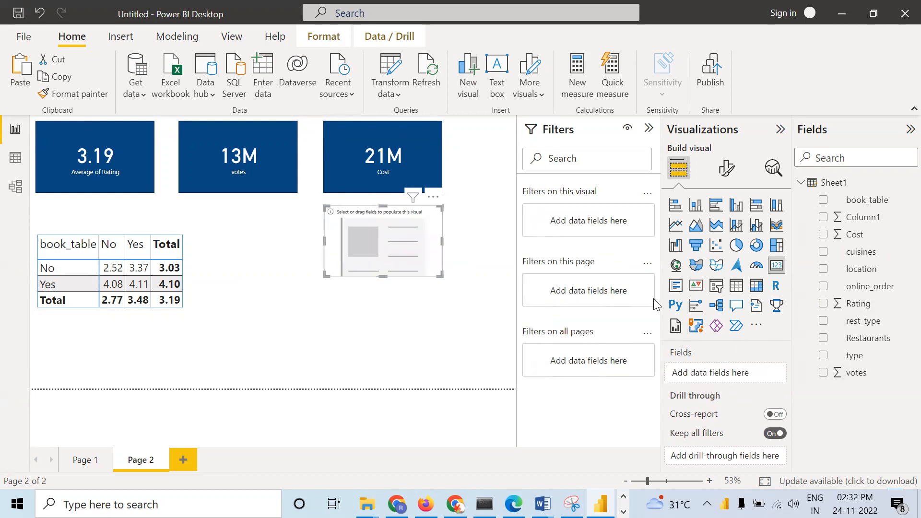
drag(854, 355, 736, 379)
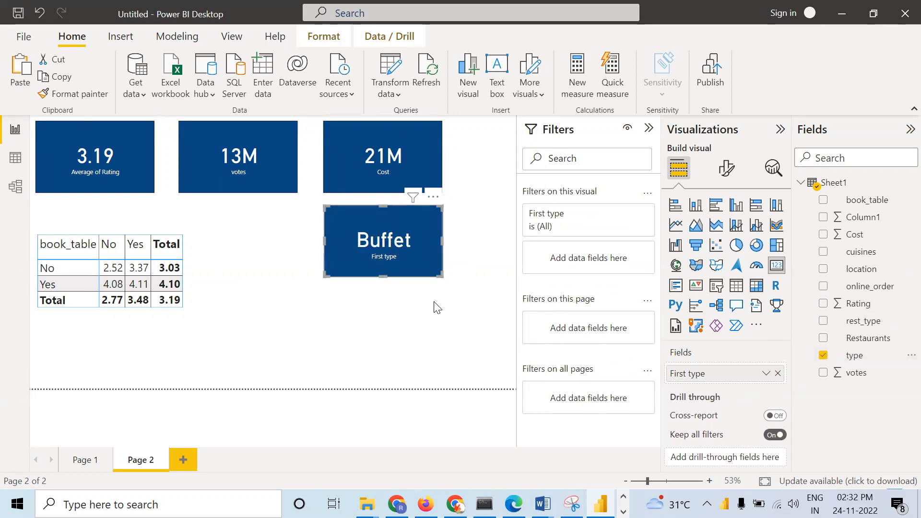
click(445, 332)
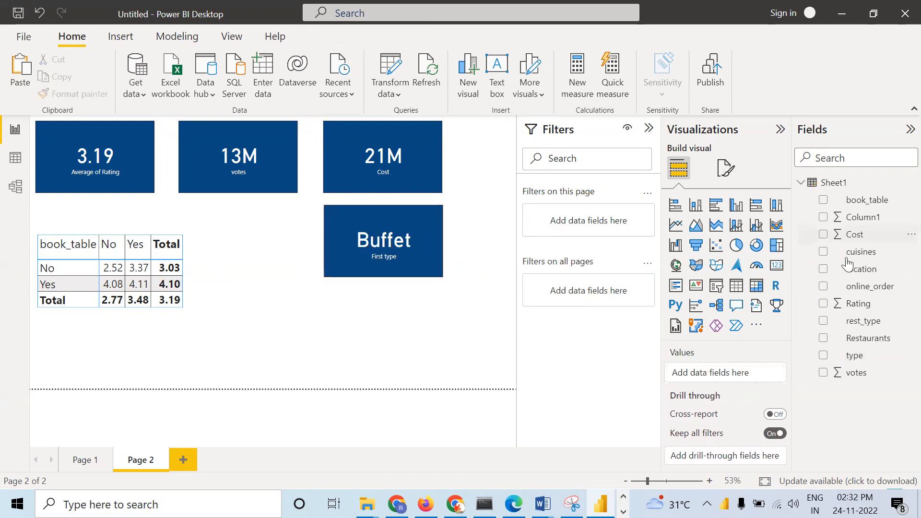
Add a donut chart of Cost by type in the empty area below the cards, beside the matrix
click(756, 245)
drag(476, 185, 330, 370)
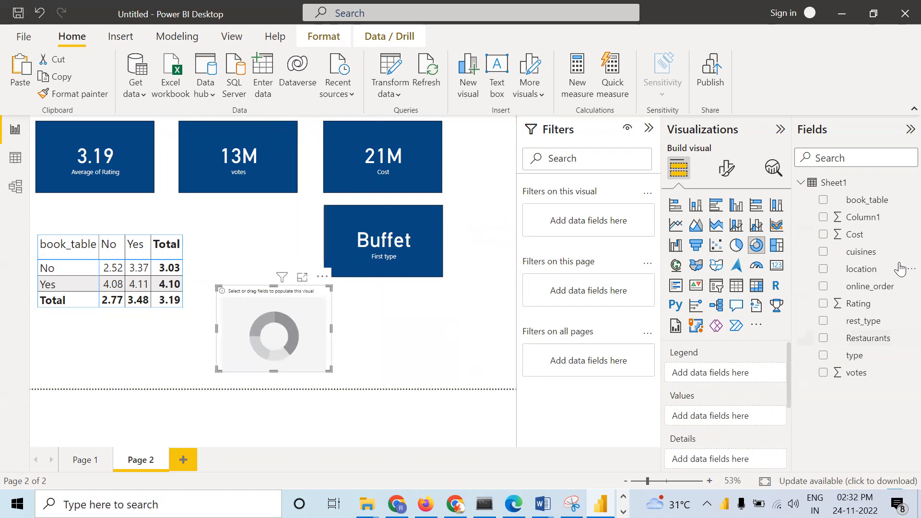
drag(856, 356, 706, 379)
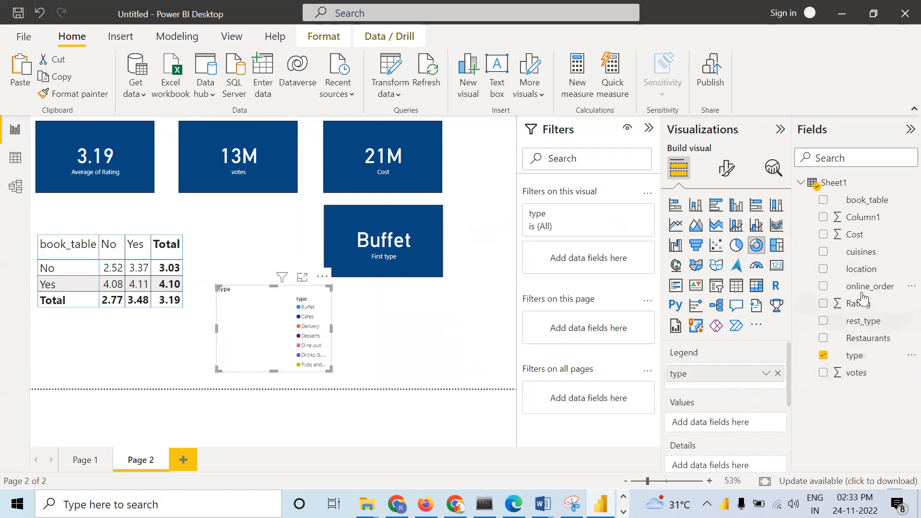
drag(868, 240, 689, 425)
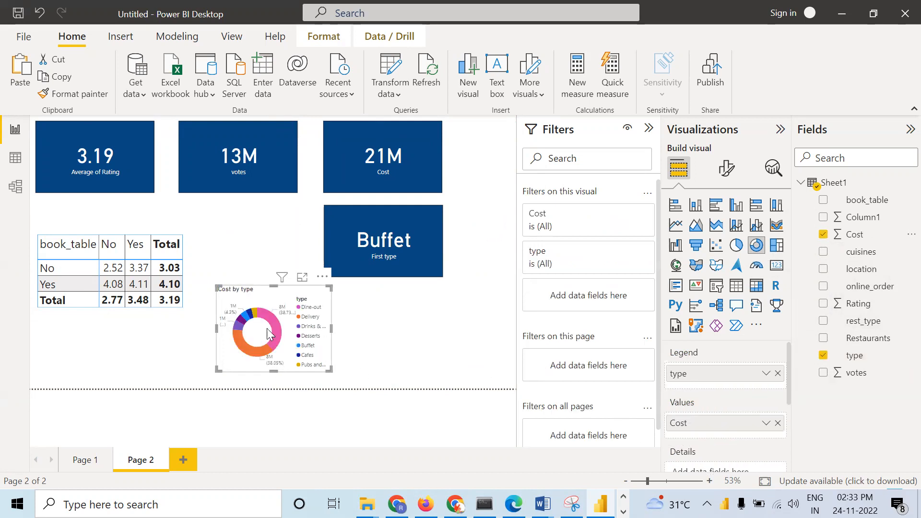
drag(265, 349, 251, 347)
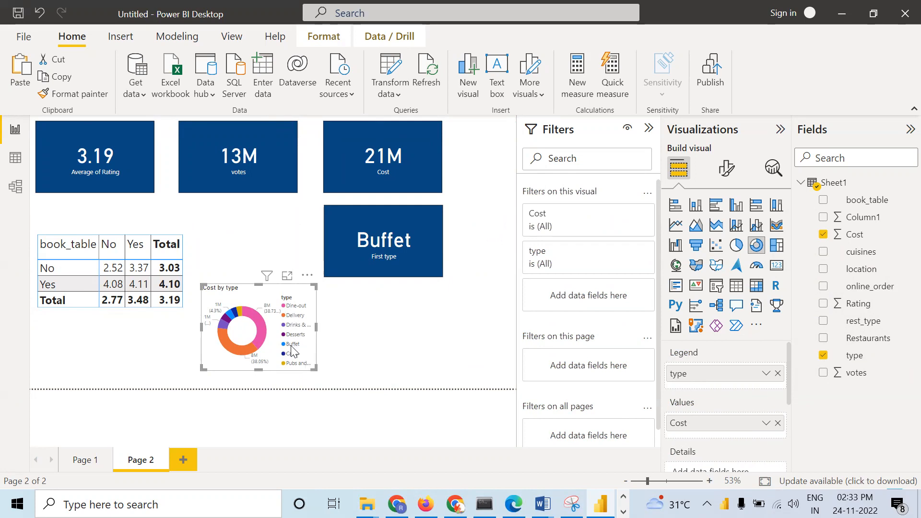
Examine the distinct values of the type column in the data table and return to the report
click(15, 158)
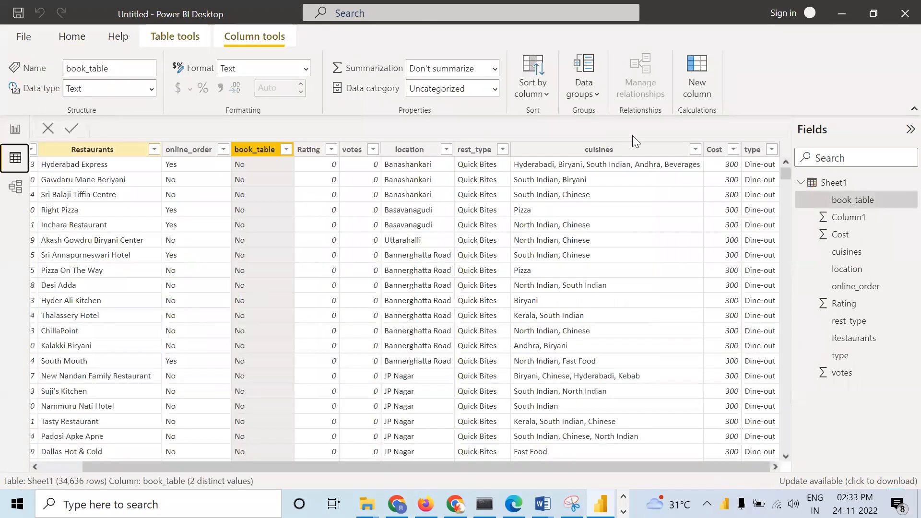
click(772, 149)
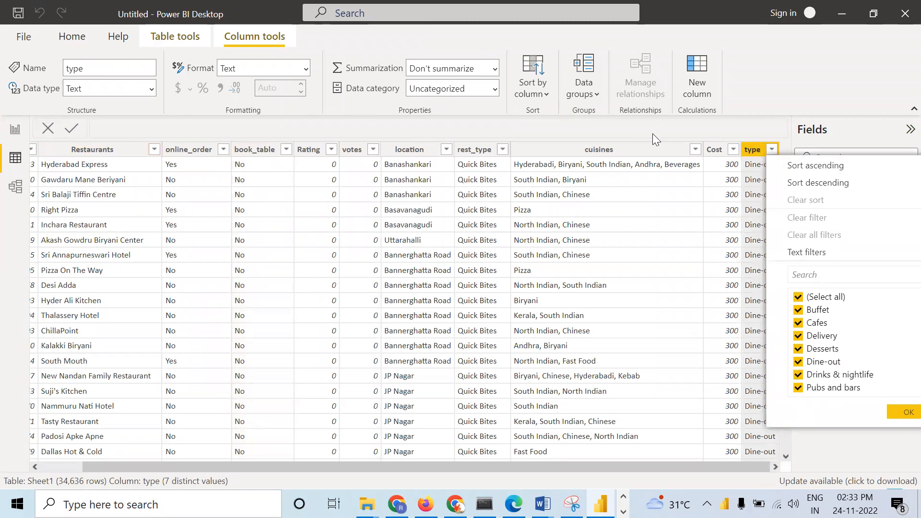
click(15, 132)
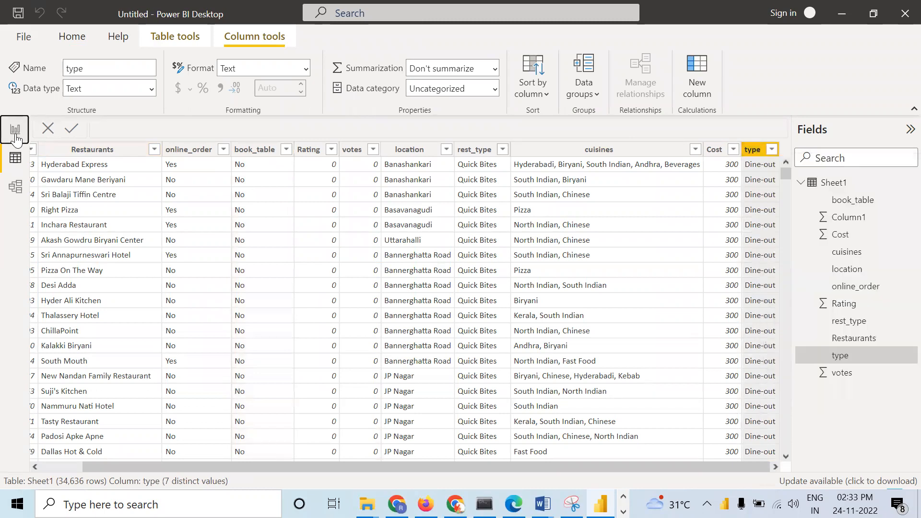
click(15, 137)
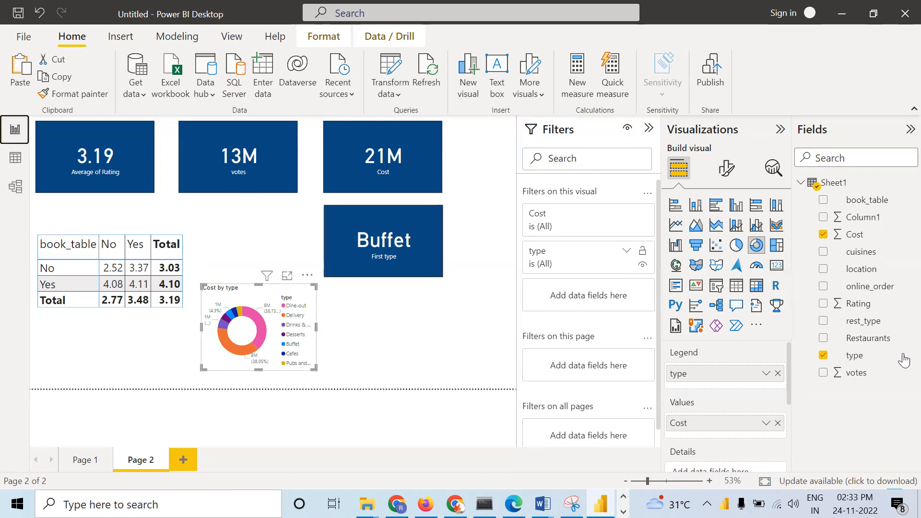
right_click(730, 375)
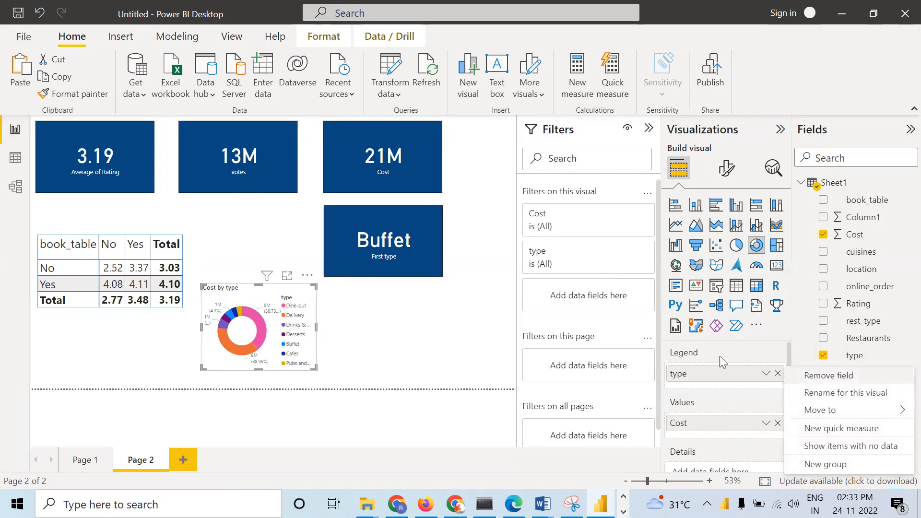
click(720, 369)
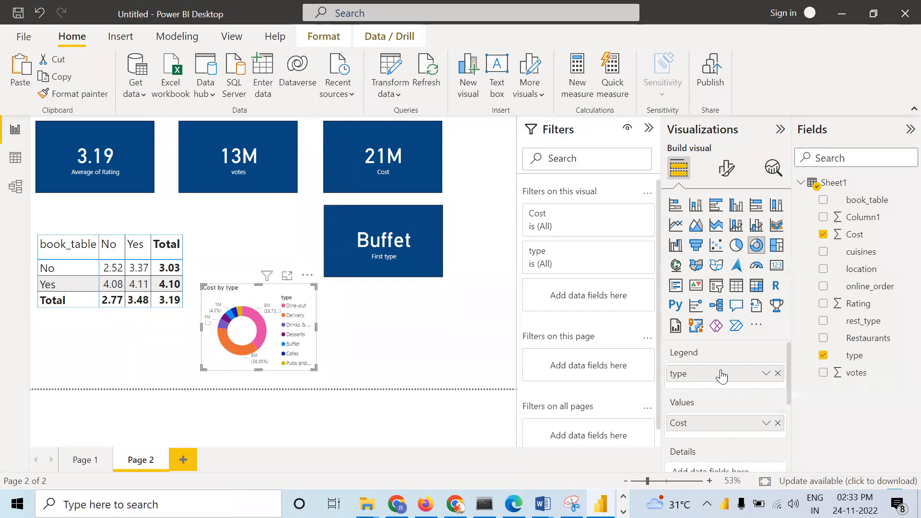
right_click(730, 379)
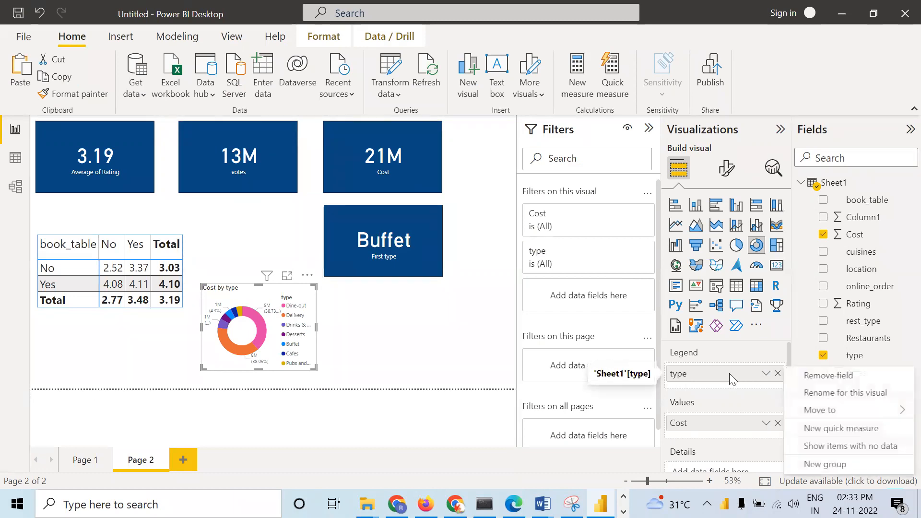
click(274, 320)
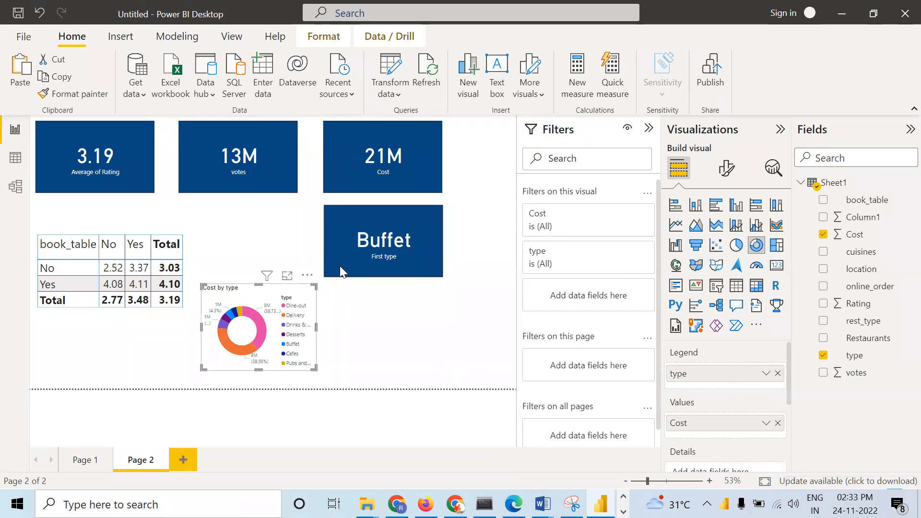
Shrink the type card and shift it outward, and enlarge the donut chart so it sits between the matrix and that card
click(424, 215)
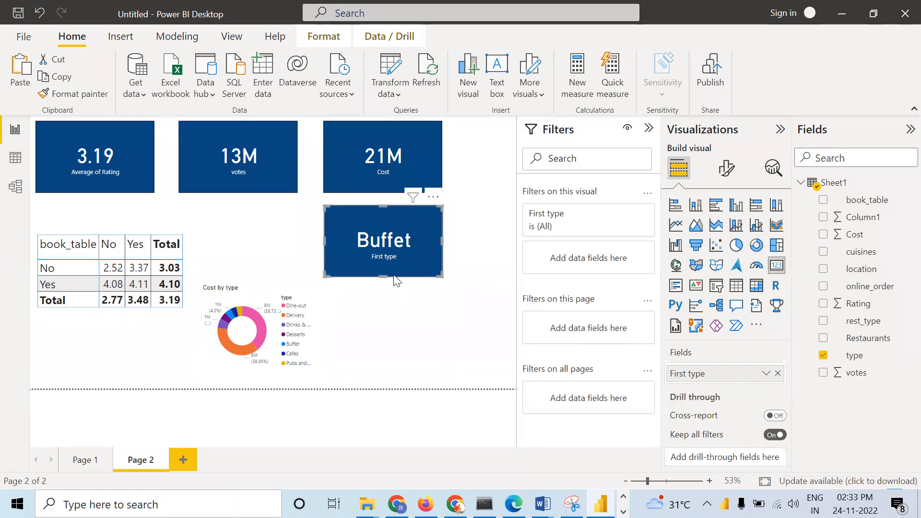
drag(440, 277, 415, 243)
click(312, 365)
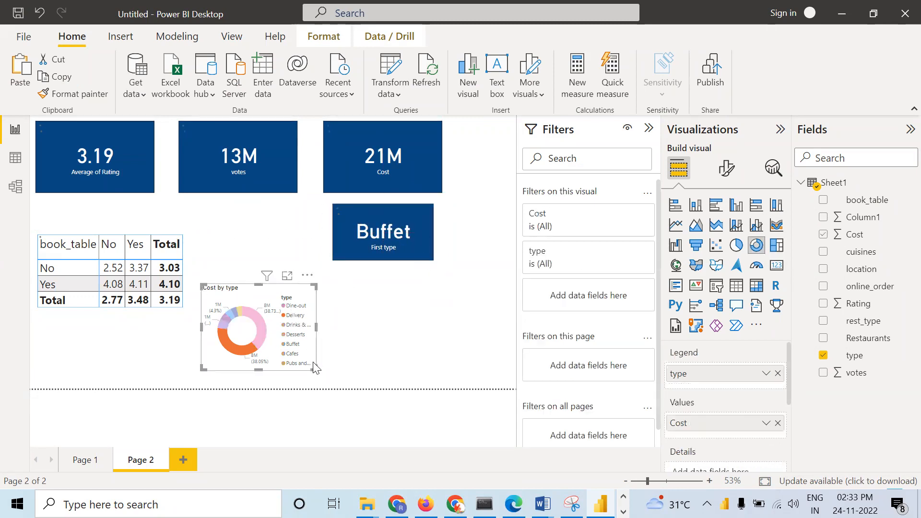
drag(315, 369, 339, 386)
drag(258, 326, 261, 321)
drag(414, 249, 481, 247)
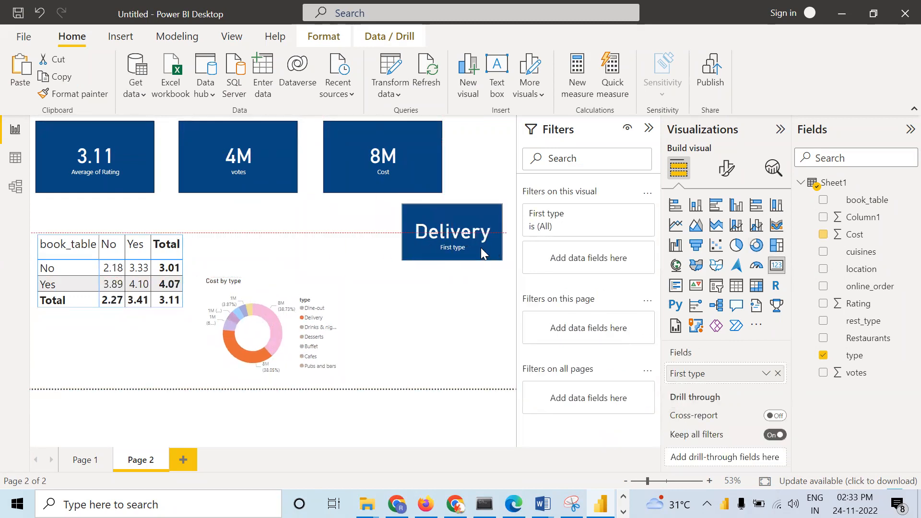
click(278, 291)
drag(277, 291, 307, 240)
drag(379, 334, 417, 362)
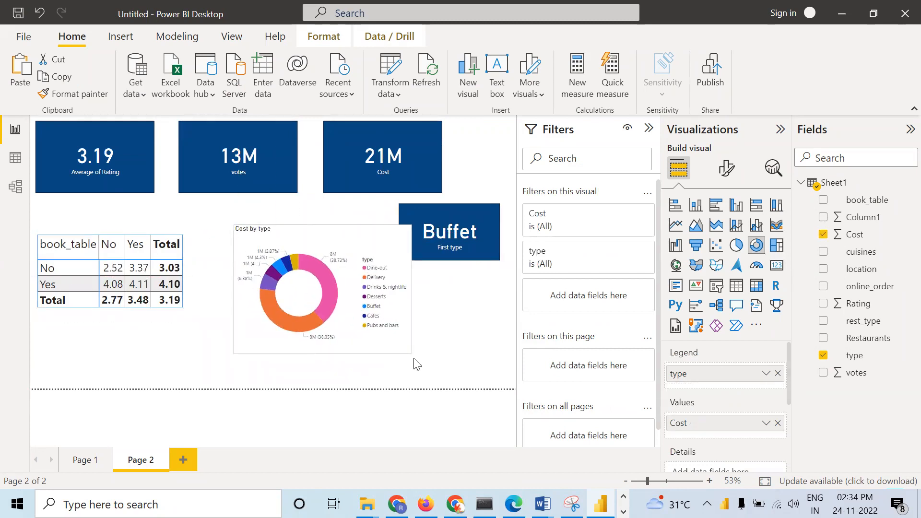
drag(364, 247, 326, 234)
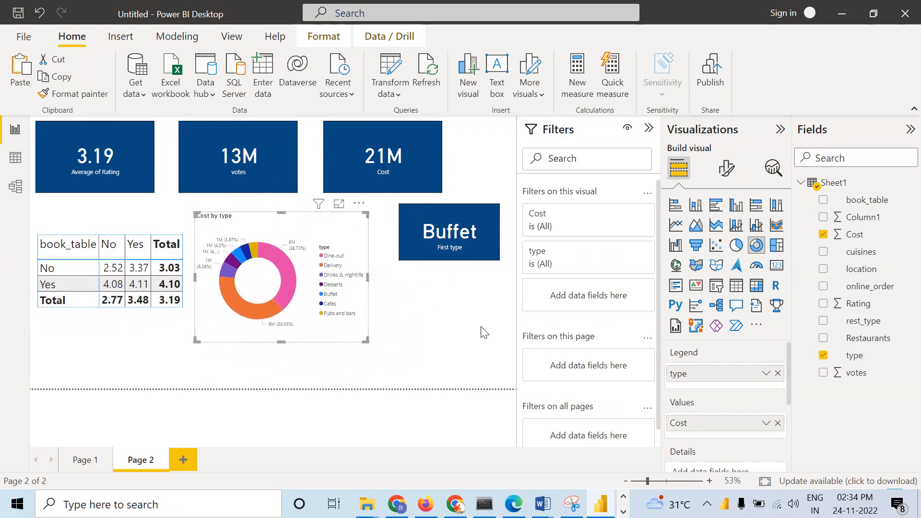
click(445, 314)
Try the Last aggregation on the type card, and set its aggregation to Count (Distinct)
click(488, 220)
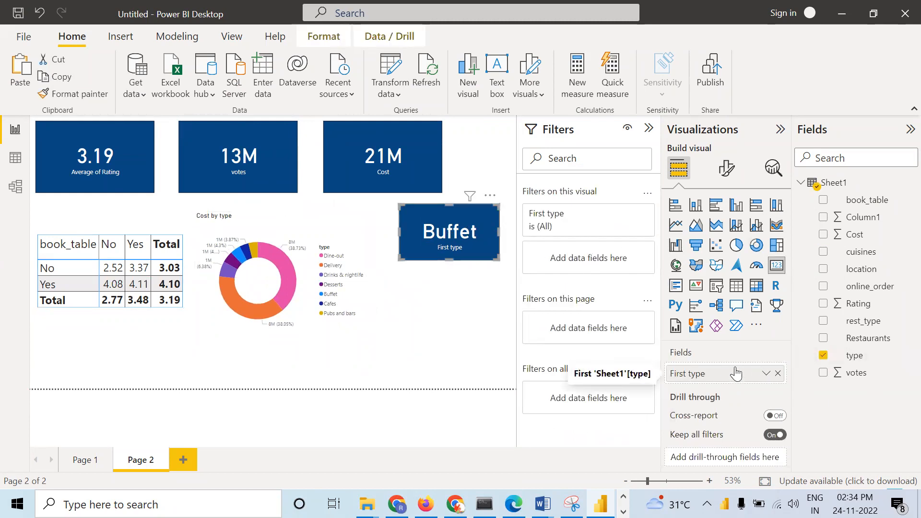
right_click(734, 373)
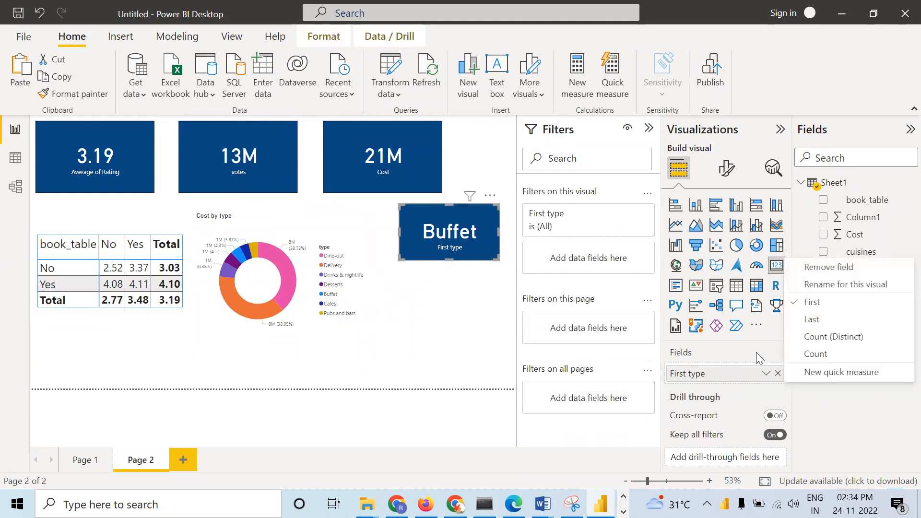
click(810, 319)
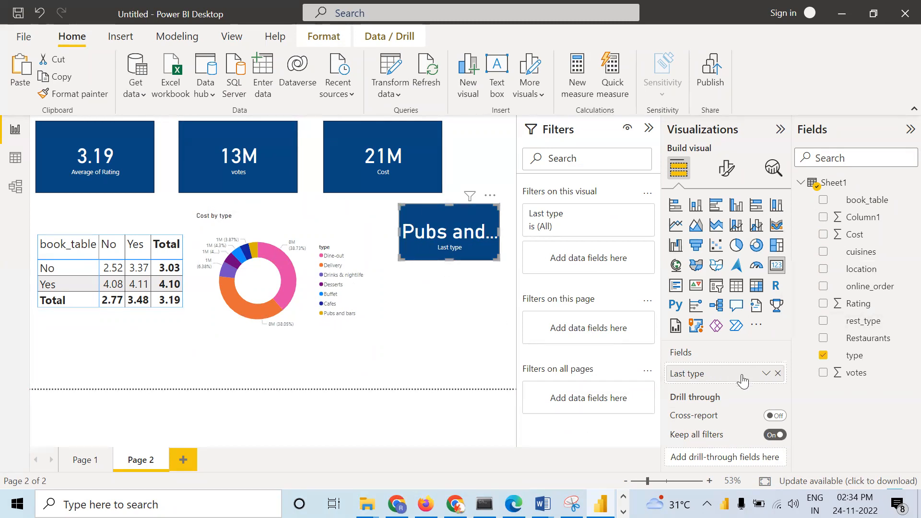
right_click(743, 373)
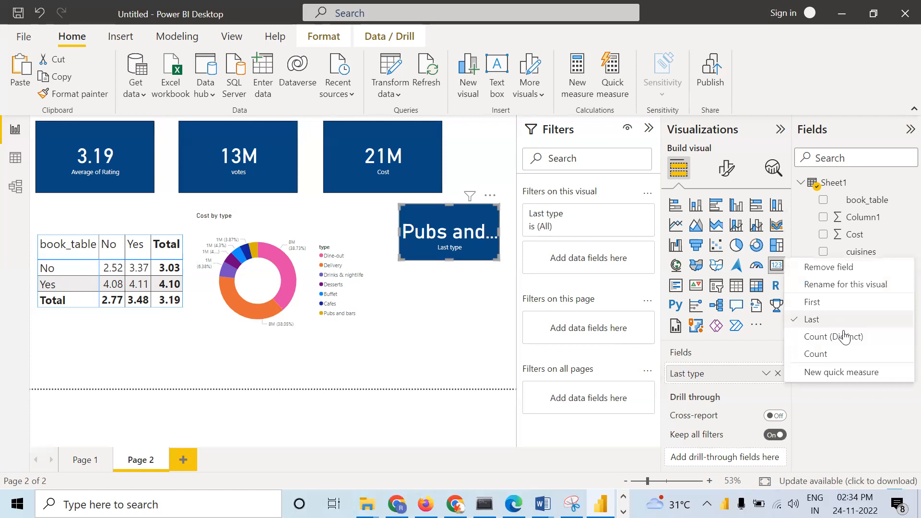
click(824, 340)
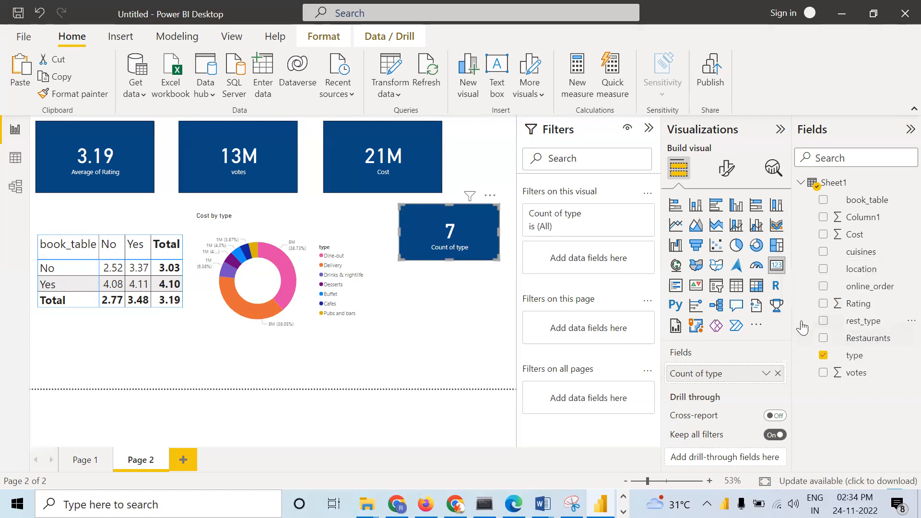
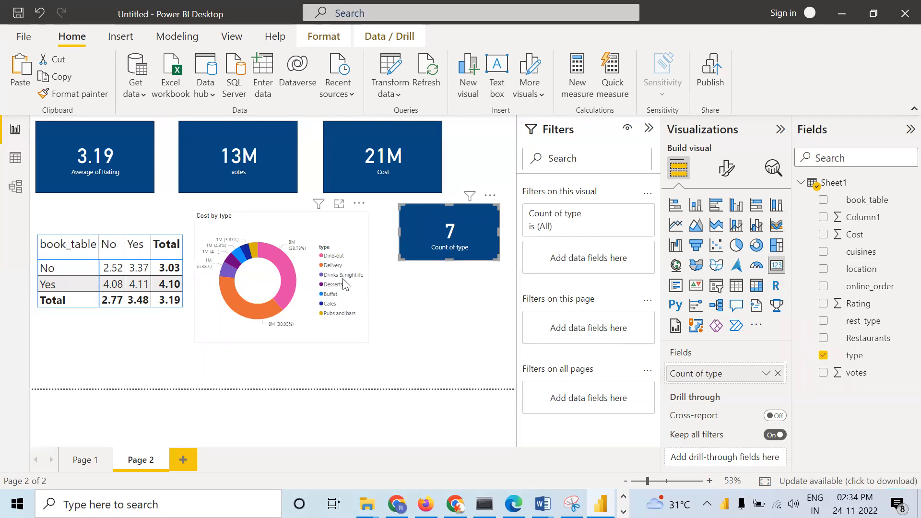
click(445, 301)
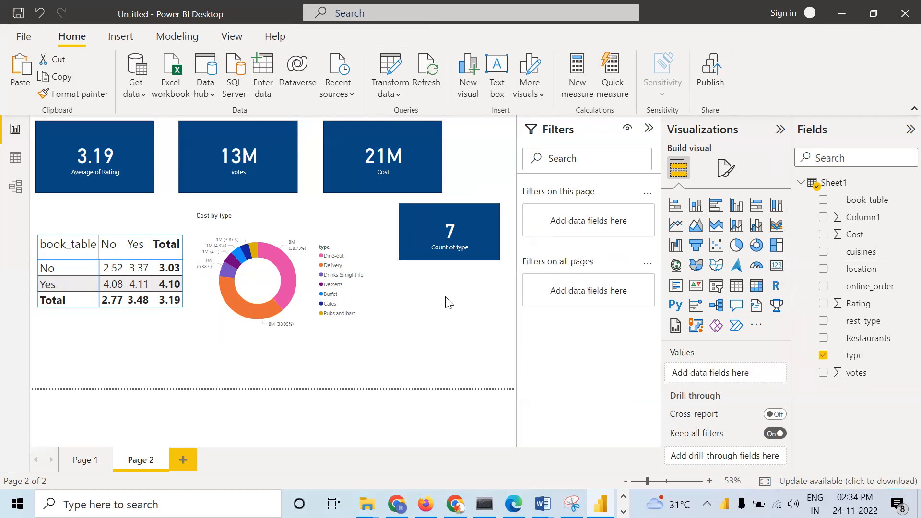
Switch the type card to the plain Count aggregation for comparison, and restore Count (Distinct)
click(495, 258)
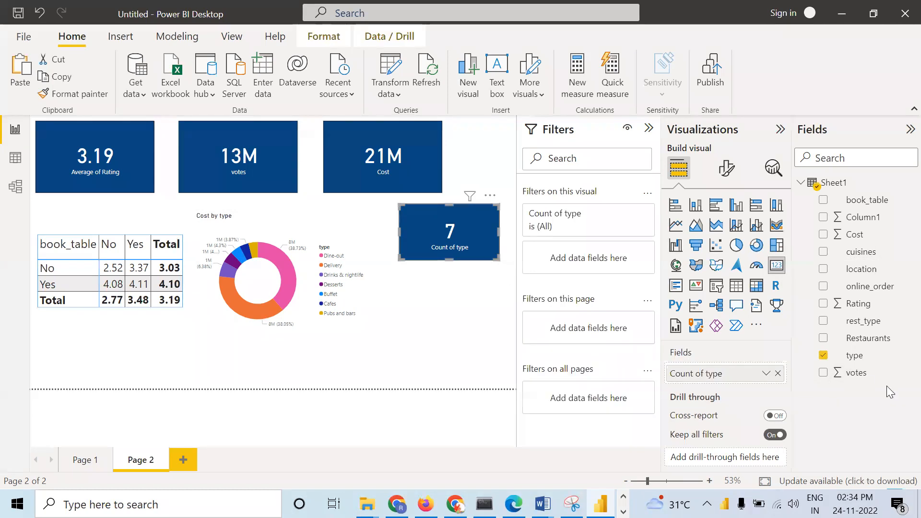
right_click(742, 379)
click(821, 342)
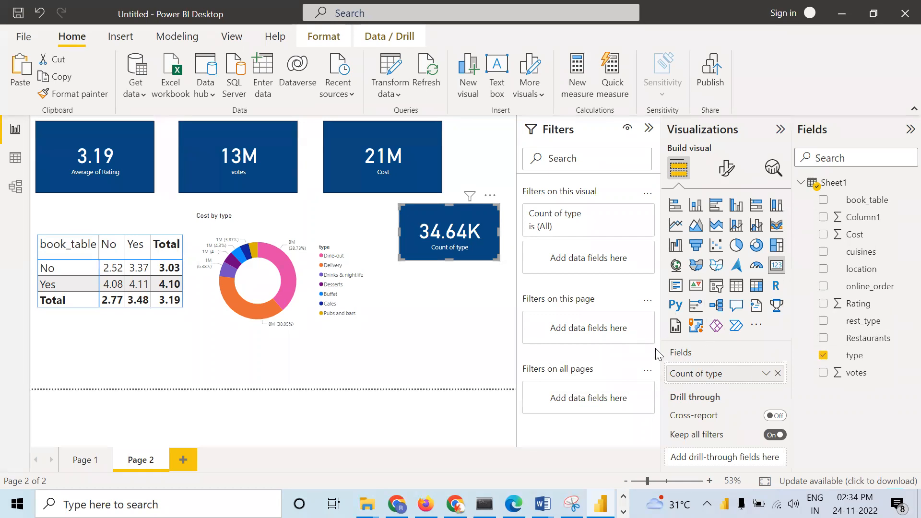
right_click(751, 379)
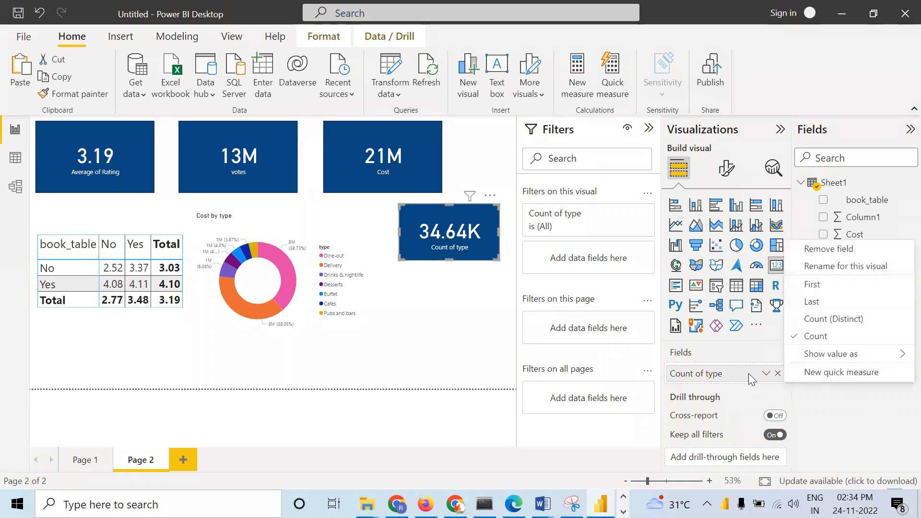
click(806, 325)
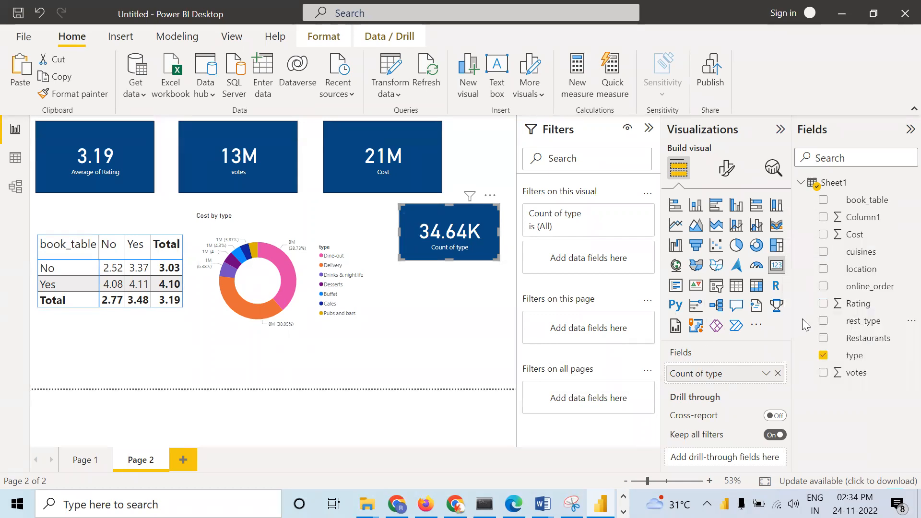
click(422, 300)
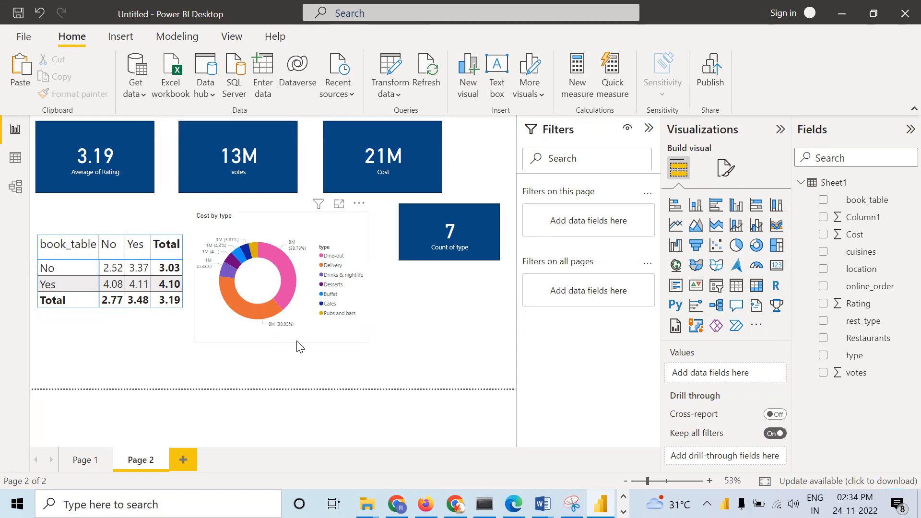
Select the Cost by type donut chart and inspect the condition options of its Cost filter
click(324, 333)
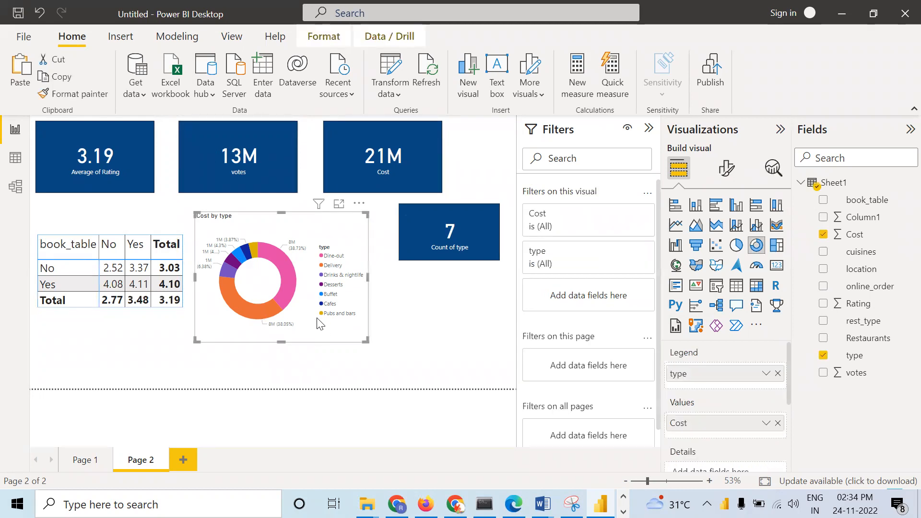
click(626, 216)
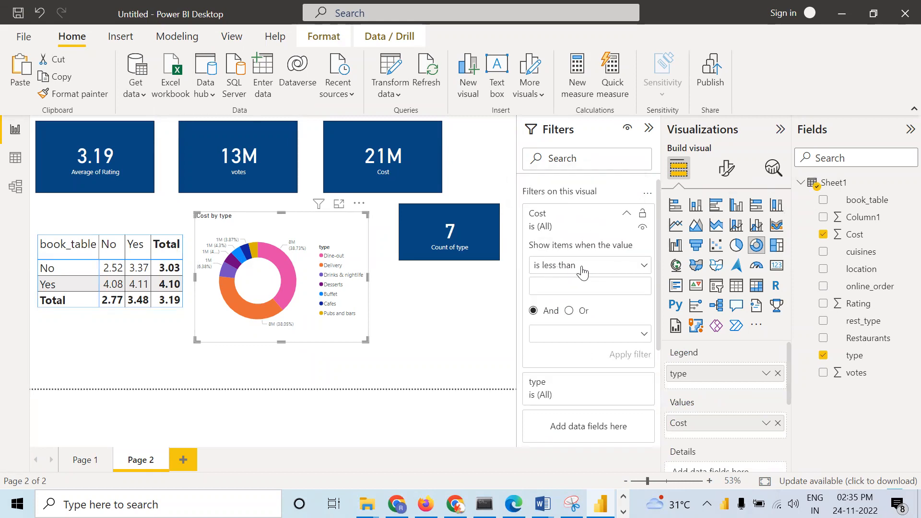
click(627, 217)
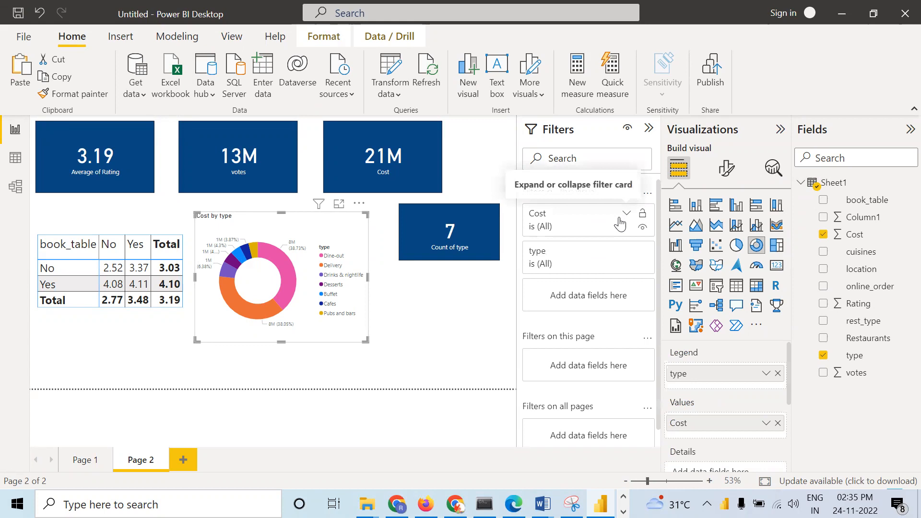
Filter the donut chart by type, including Buffet, Cafes, Delivery, Desserts, Dine-out, Drinks & nightlife, and Pubs and bars one by one
click(625, 252)
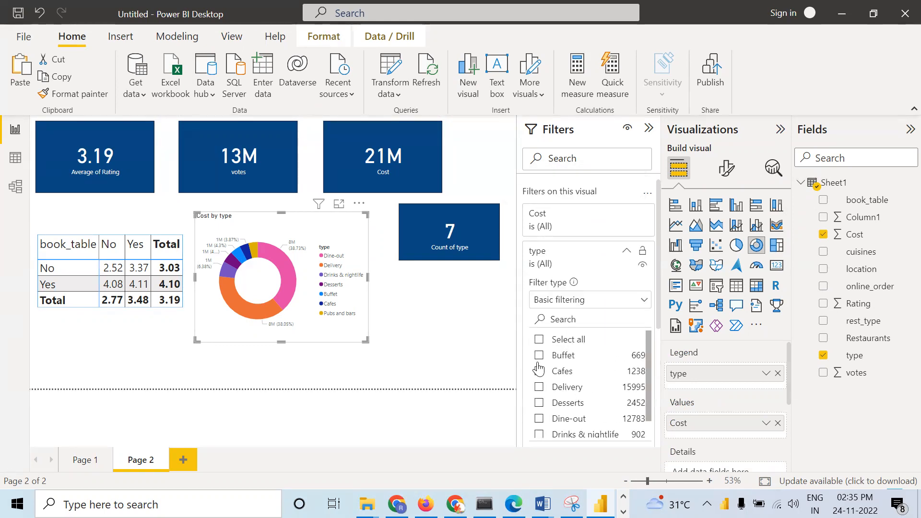
click(539, 356)
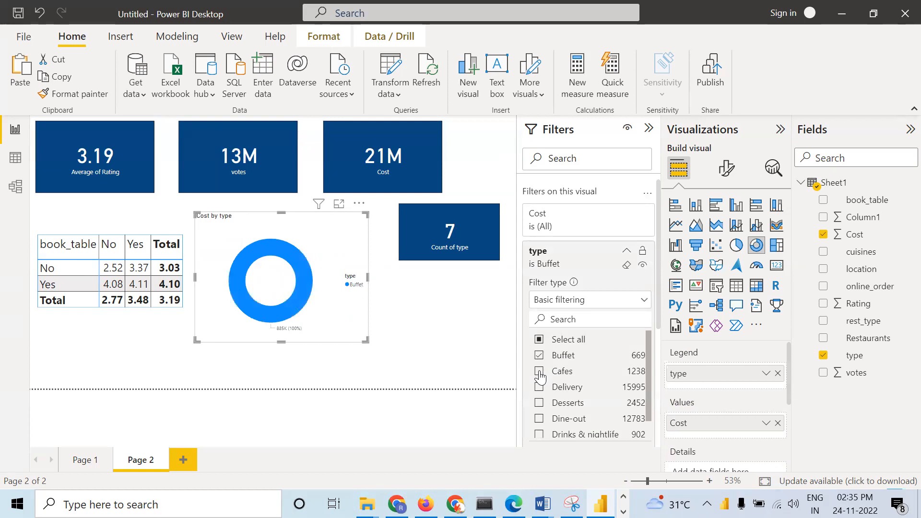
click(539, 372)
click(547, 388)
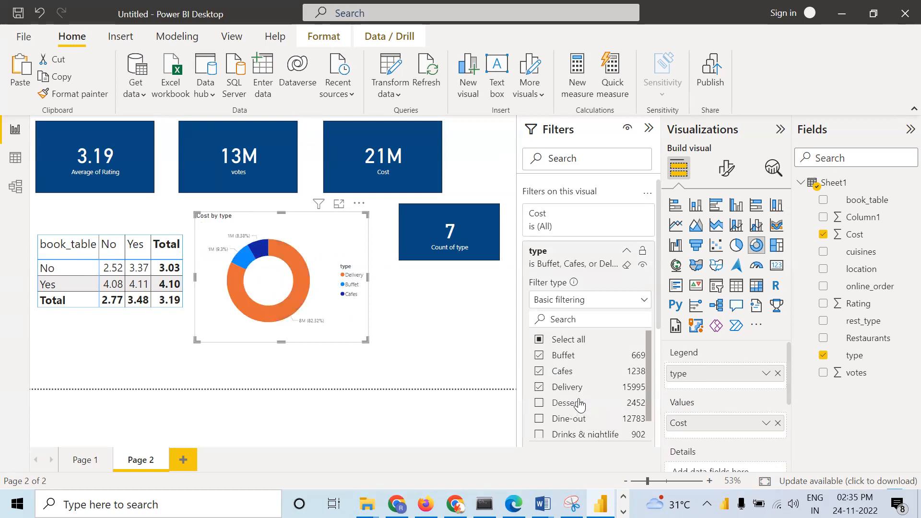
scroll(570, 407, down, 1)
click(565, 385)
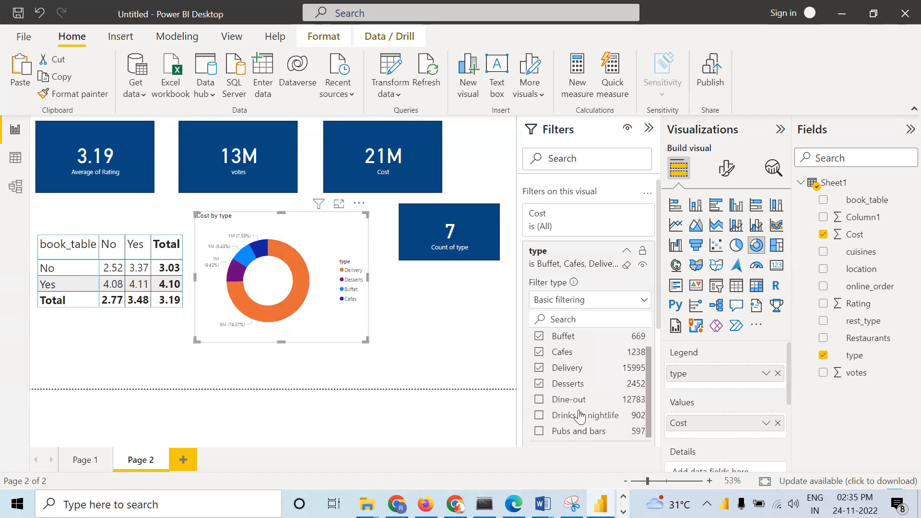
click(539, 401)
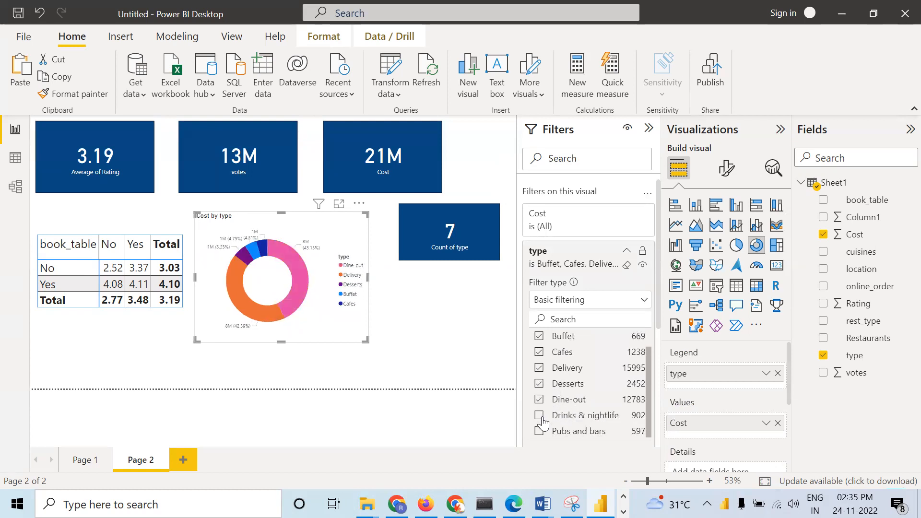
click(540, 416)
click(540, 431)
scroll(542, 400, up, 1)
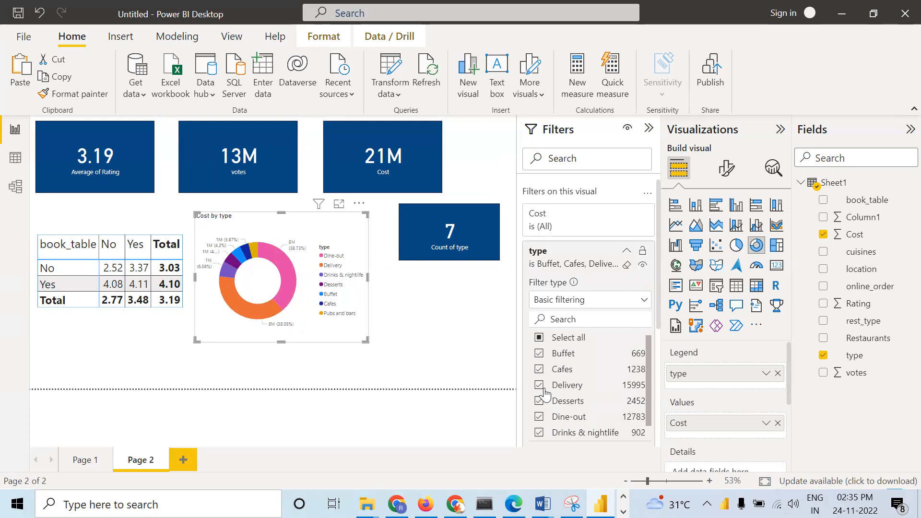
Exclude Buffet from the donut chart's type filter and include it again
click(539, 357)
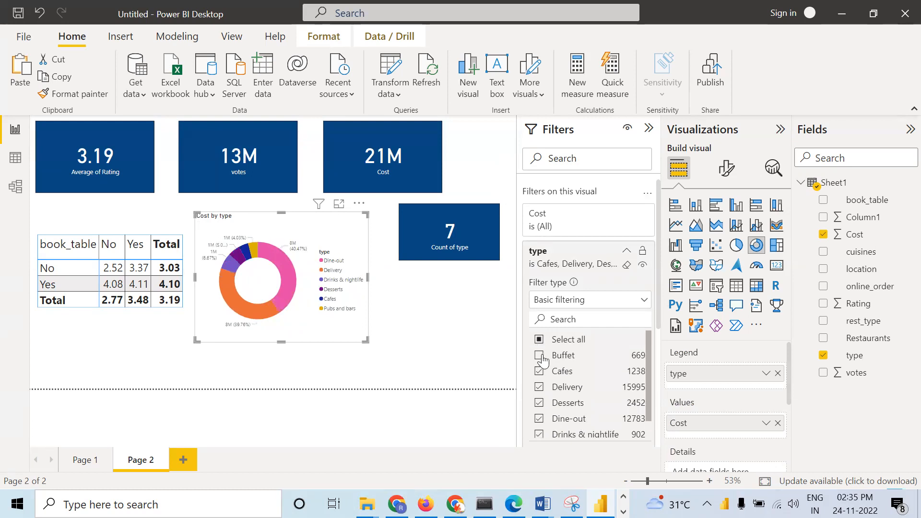
click(539, 356)
scroll(561, 362, down, 1)
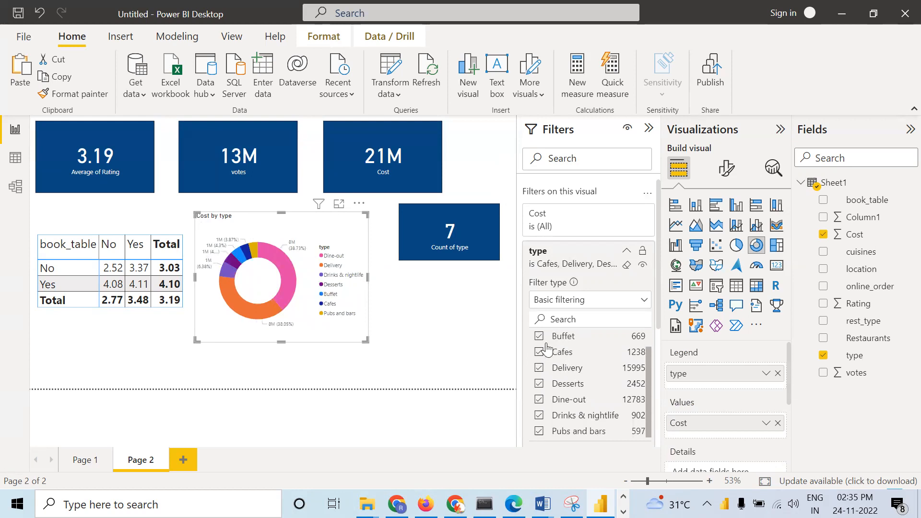
scroll(541, 348, up, 1)
Apply a Top N filter on type to the donut chart, showing the top 3 by Rating
click(575, 299)
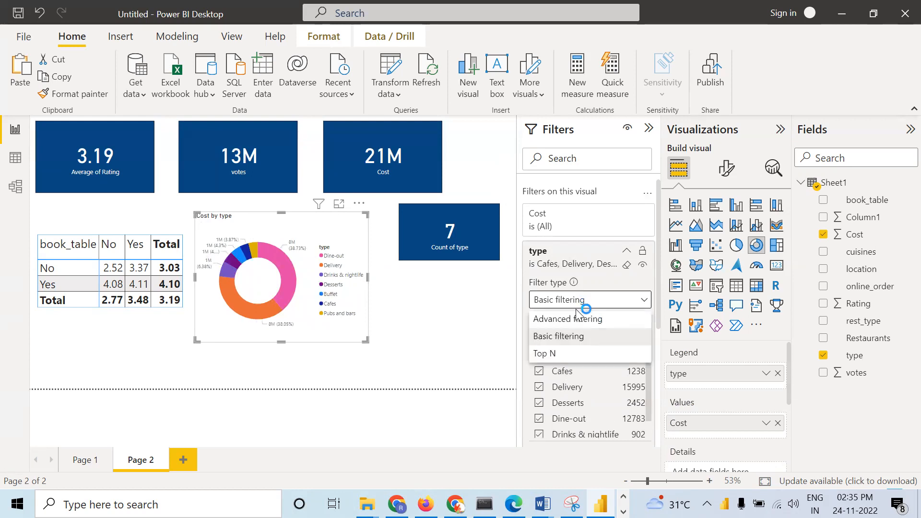
click(568, 353)
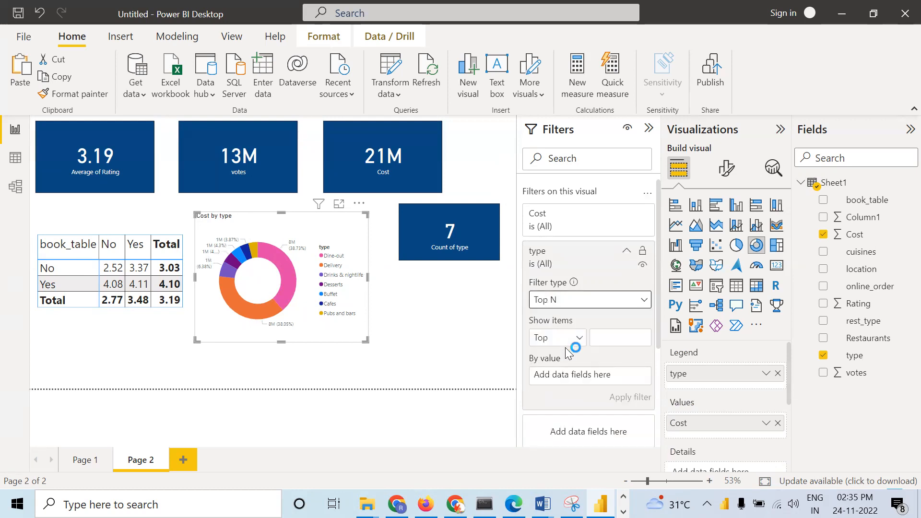
click(609, 339)
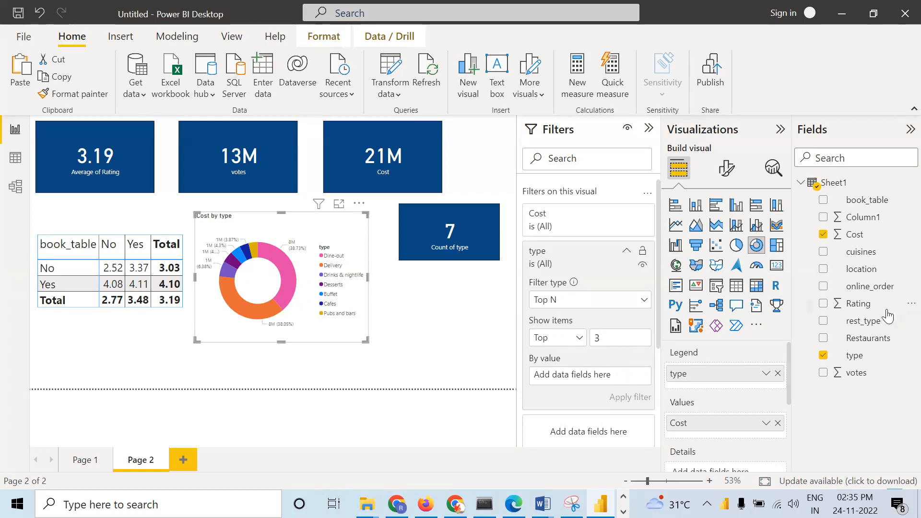
drag(860, 304, 566, 378)
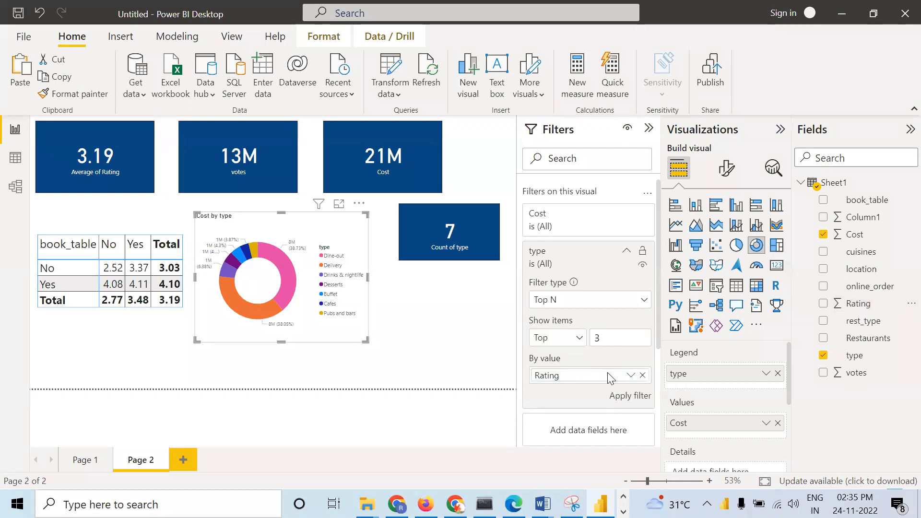
click(628, 396)
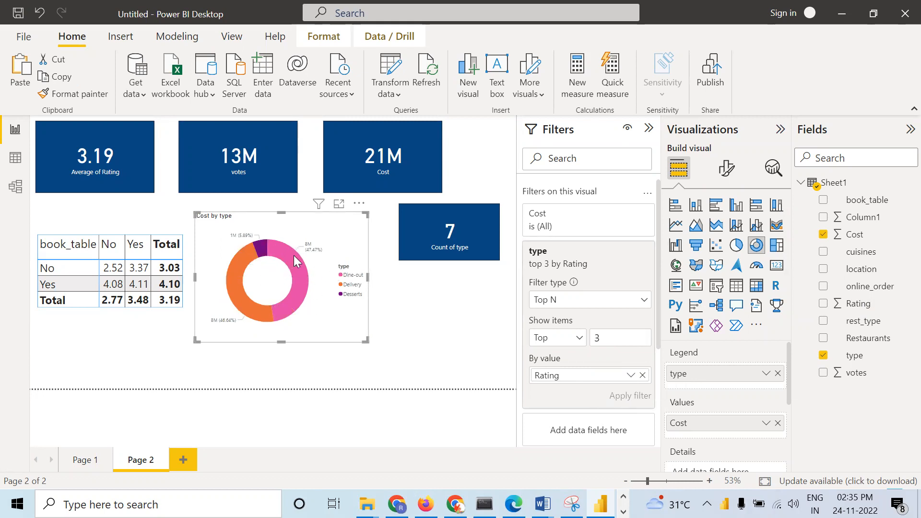
mouse_move(297, 260)
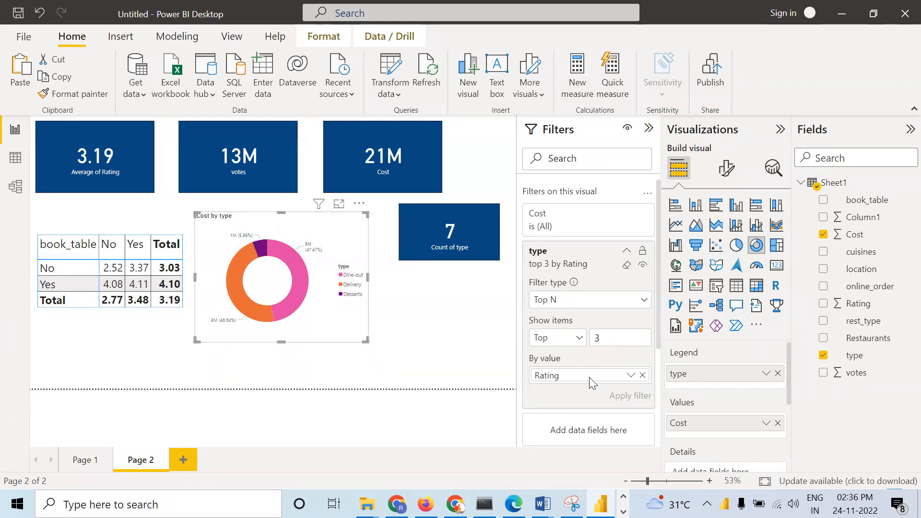
Try Average of Rating and Cost as the ranking value of the Top N filter, and clear the ranking value
click(631, 376)
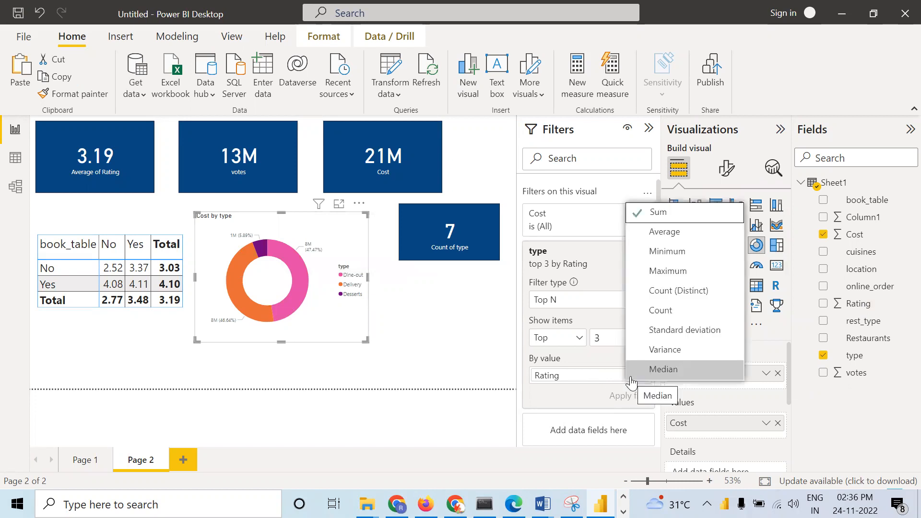
click(661, 233)
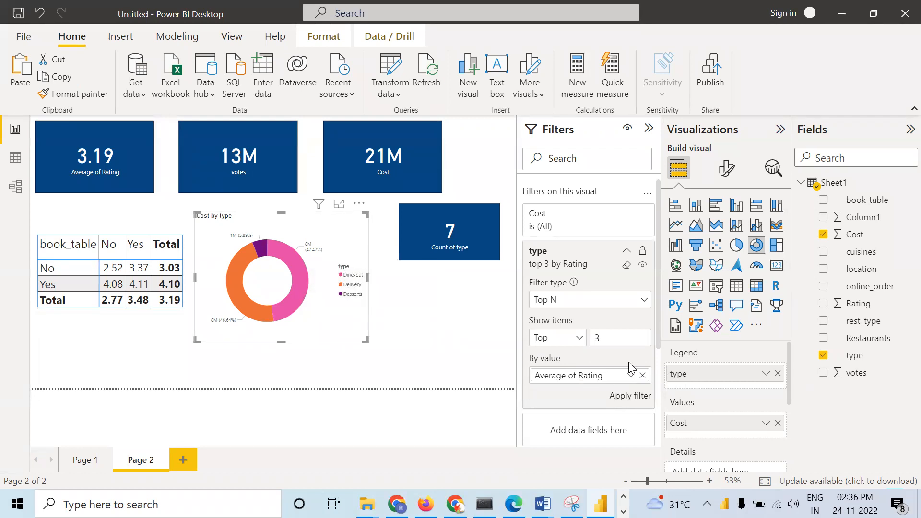
click(642, 375)
drag(852, 234, 576, 373)
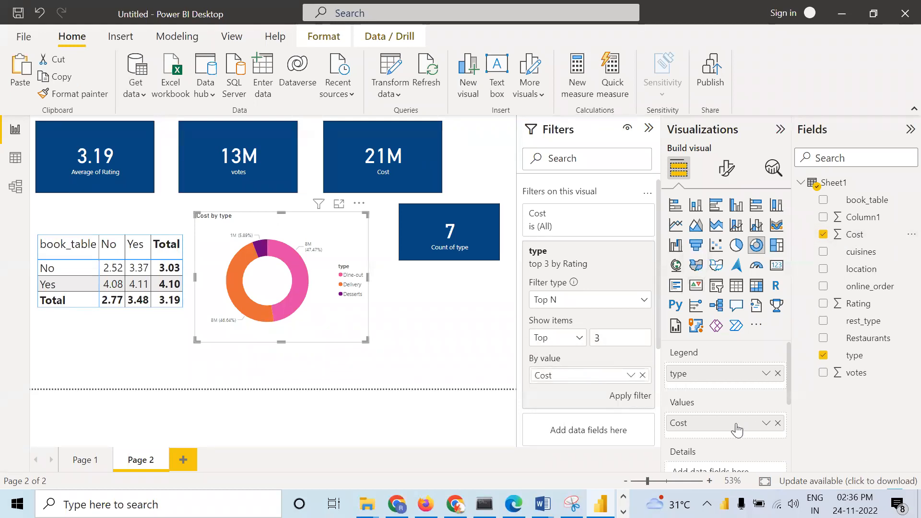
click(642, 375)
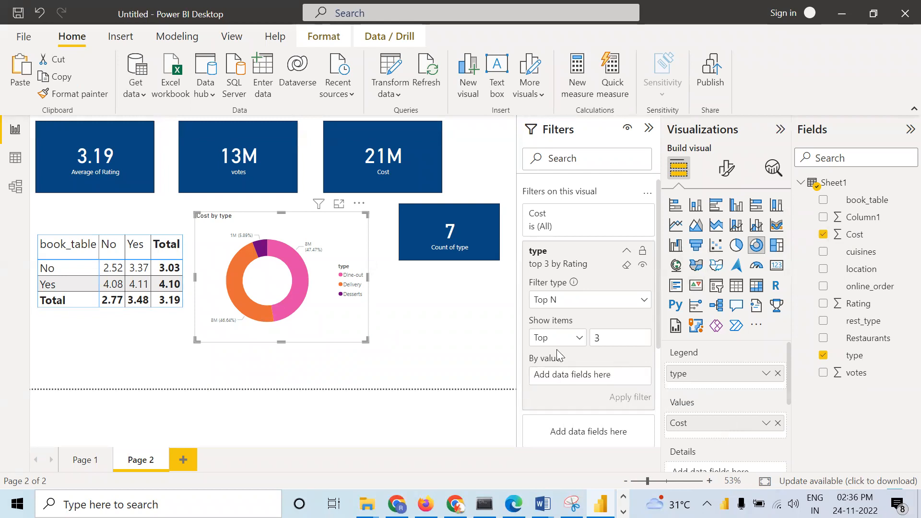
Switch the type filter to Advanced filtering and examine its available text conditions
click(626, 302)
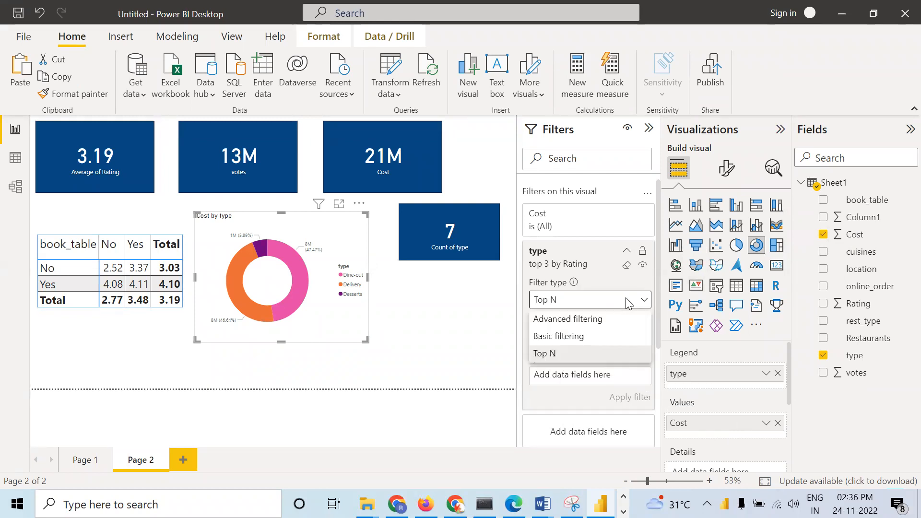
click(573, 320)
click(587, 340)
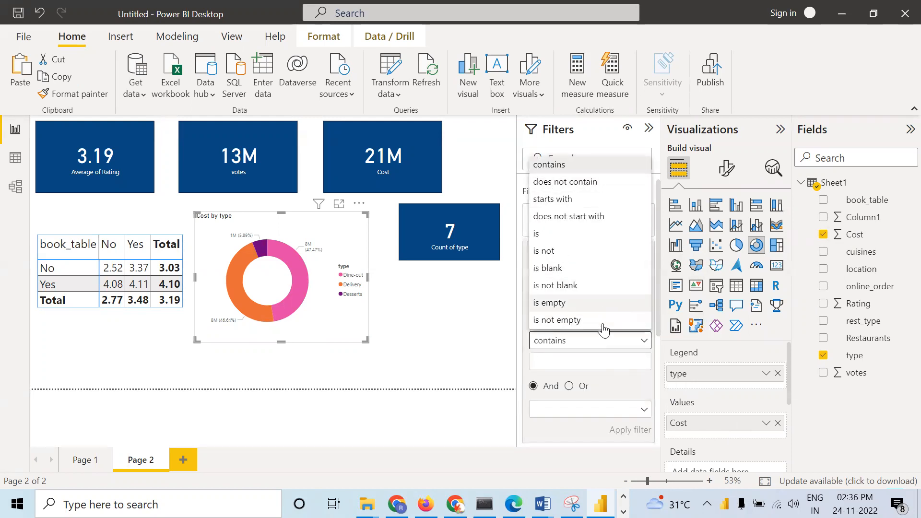
click(603, 340)
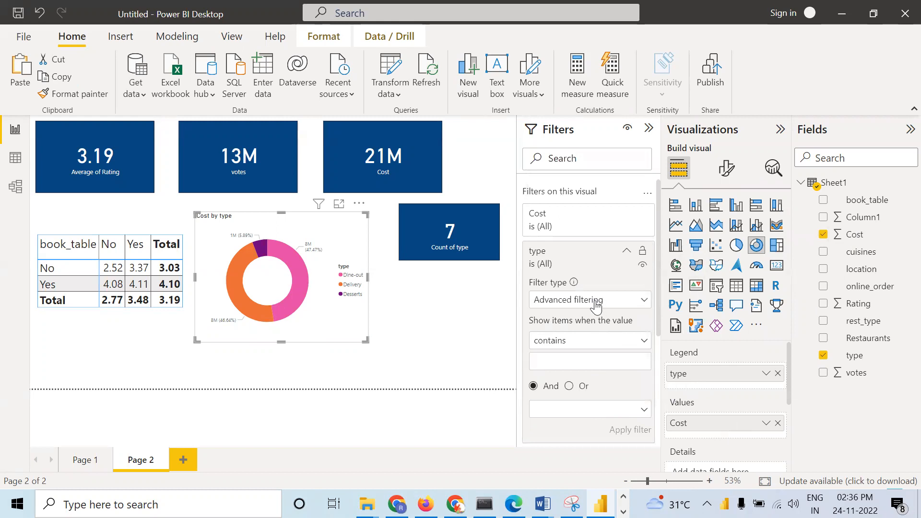
Set the type filter back to Basic filtering and select all types for the donut chart
click(596, 301)
click(541, 336)
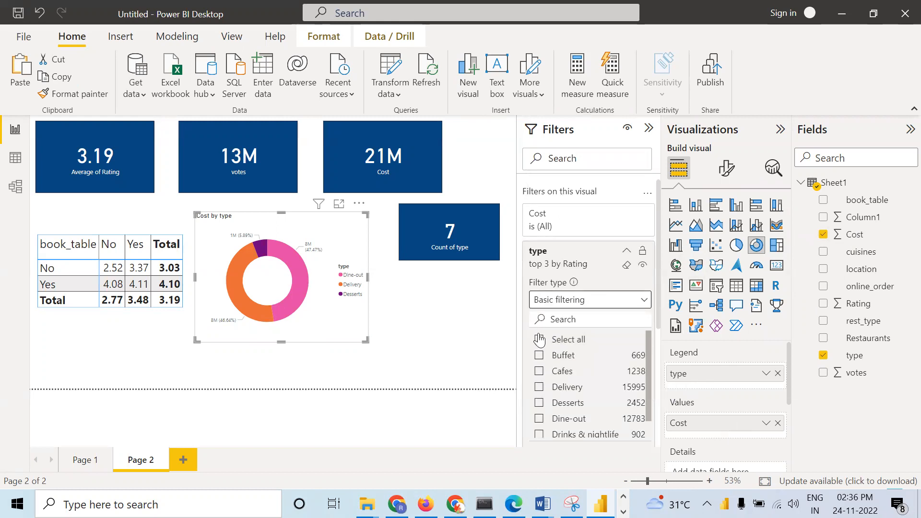
click(539, 339)
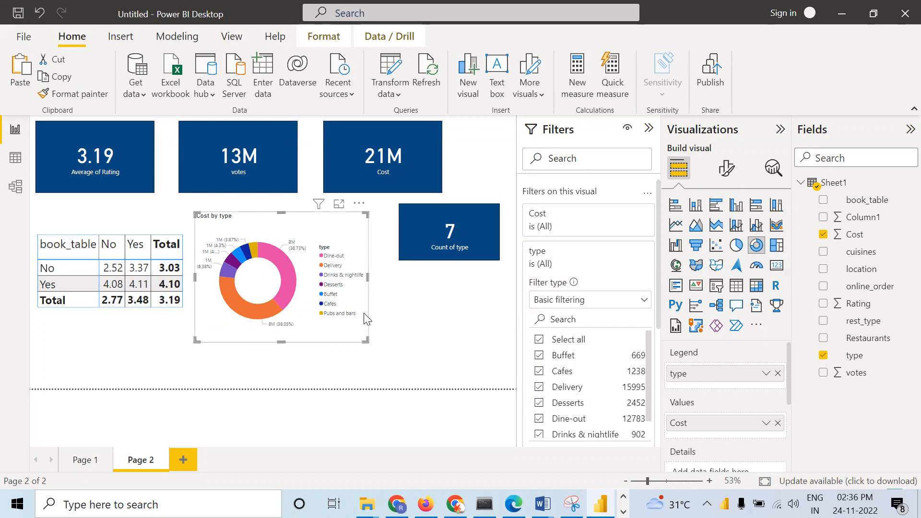
Add book_table as a filter field on the donut chart and collapse the type filter card
scroll(572, 276, down, 1)
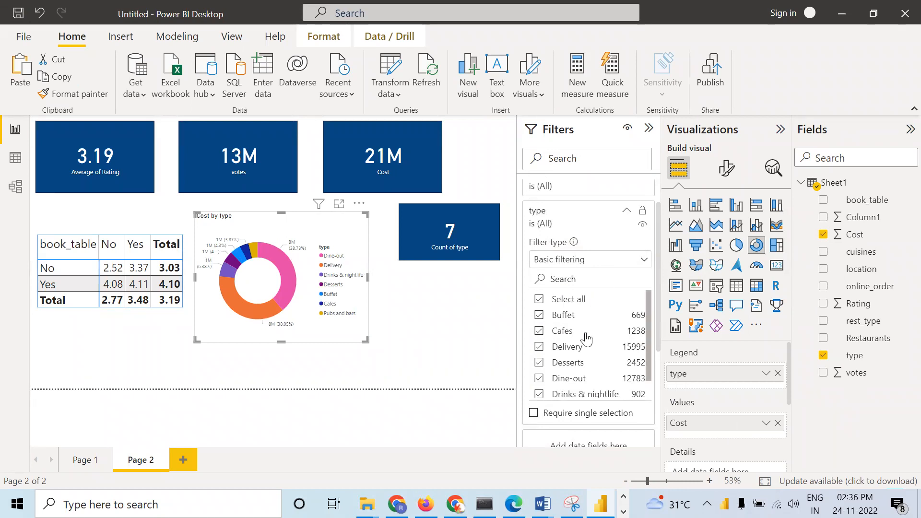
scroll(589, 337, down, 1)
scroll(608, 364, down, 1)
scroll(608, 364, down, 1)
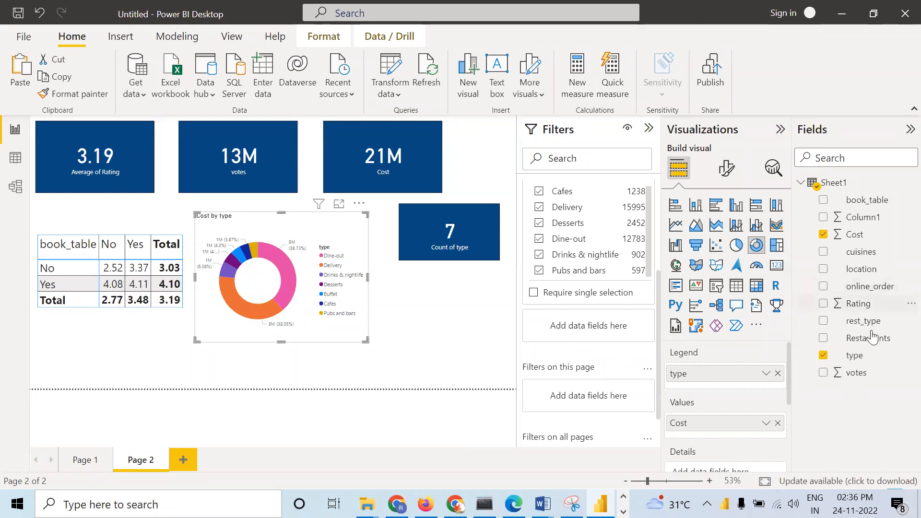
drag(874, 207, 610, 331)
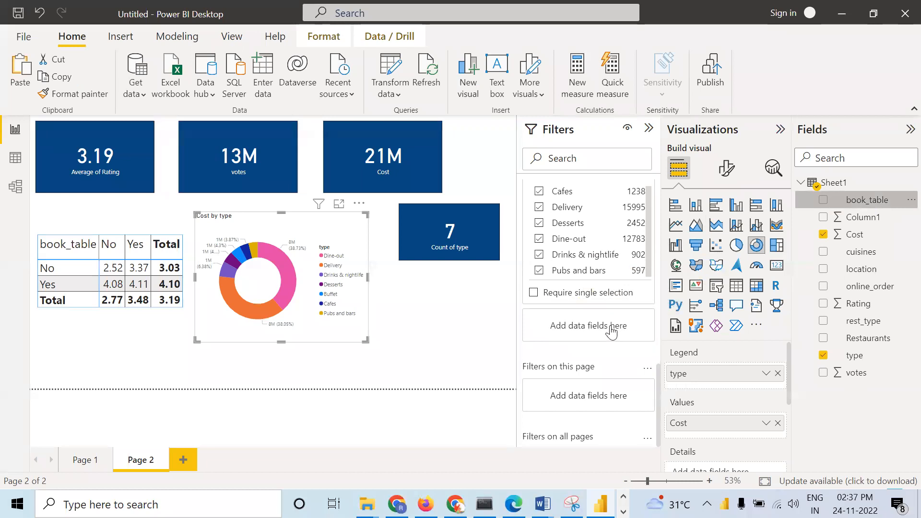
drag(864, 201, 590, 326)
scroll(650, 339, up, 3)
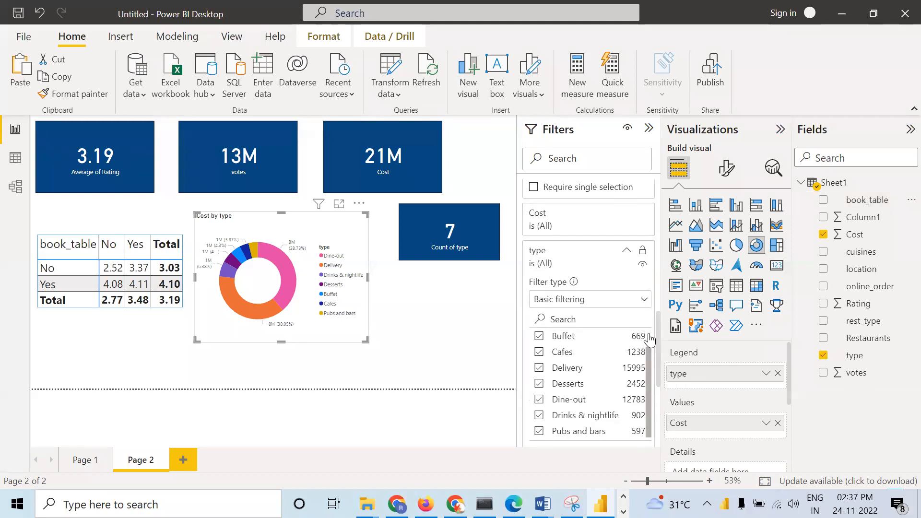
click(626, 254)
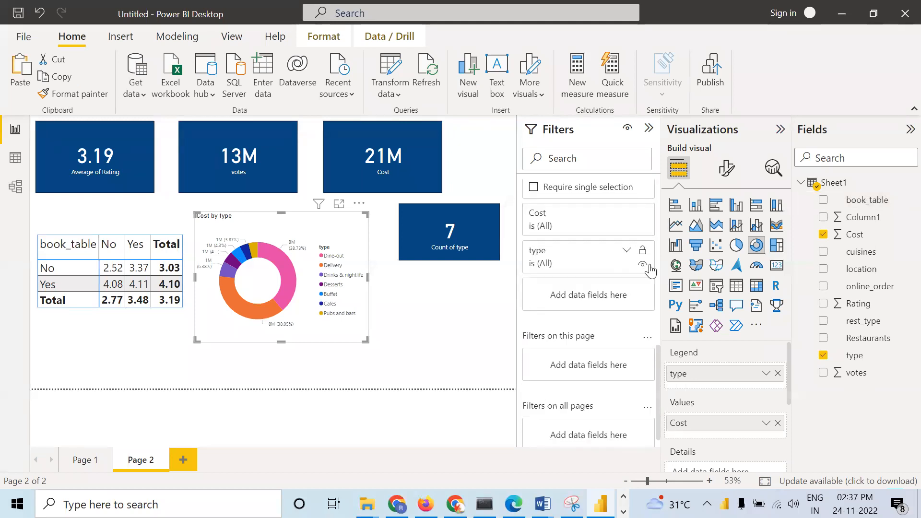
Try online_order as a filter field on the donut chart and remove it
click(314, 331)
drag(859, 286, 591, 296)
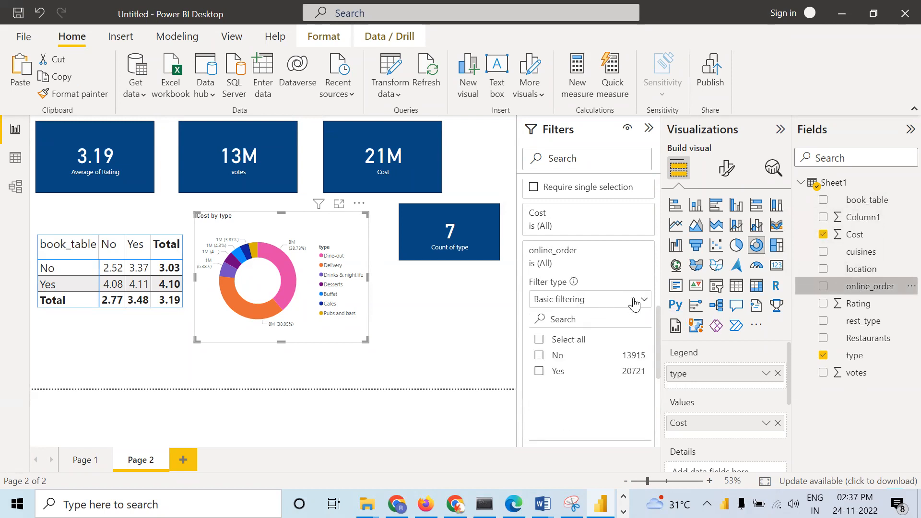
click(626, 251)
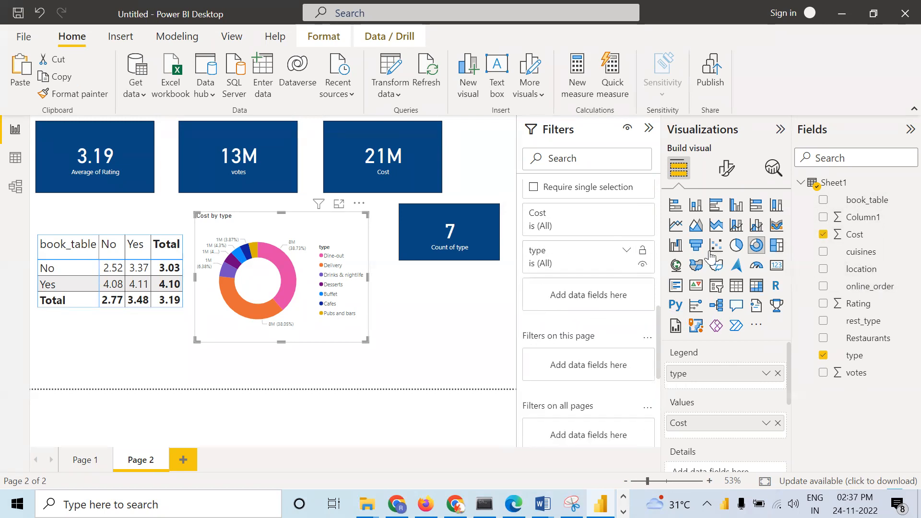
Add another book_table filter to the donut chart and limit it to Yes
drag(874, 205, 587, 291)
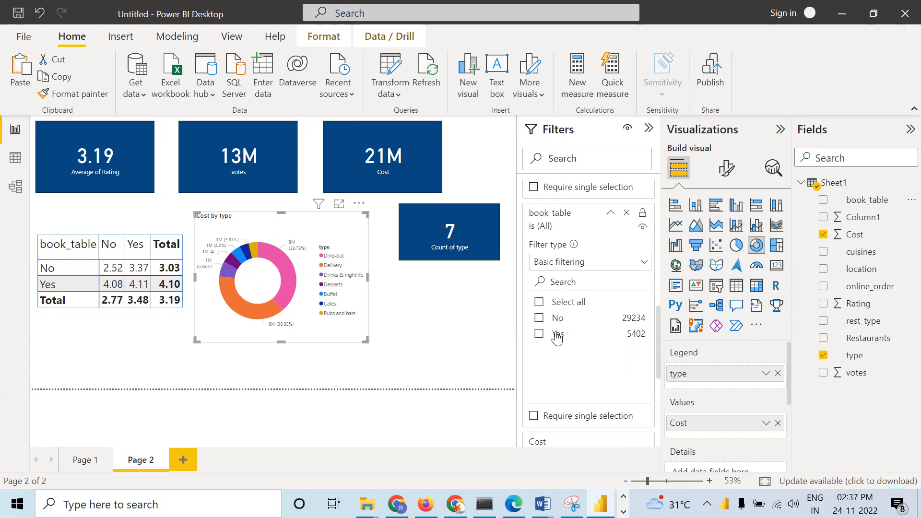
click(538, 334)
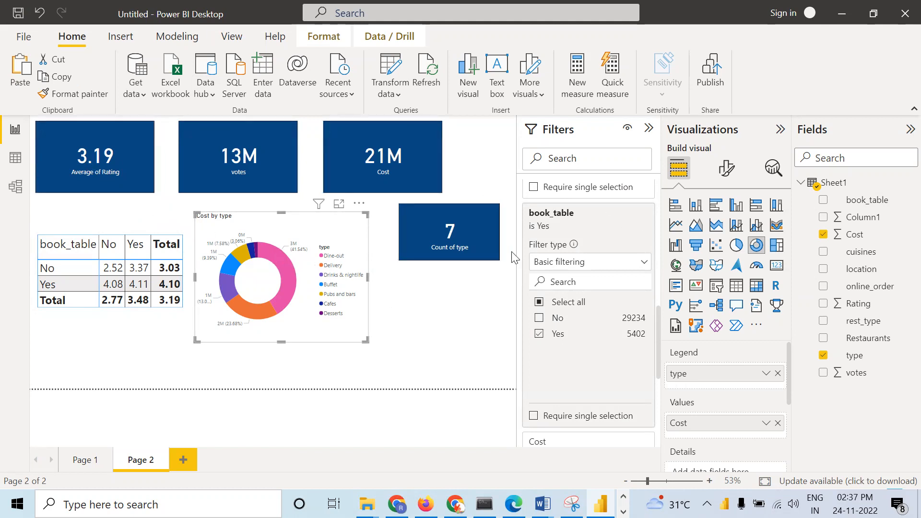
Remove both book_table filters from the Cost by type donut chart
scroll(570, 229, up, 3)
scroll(571, 232, up, 3)
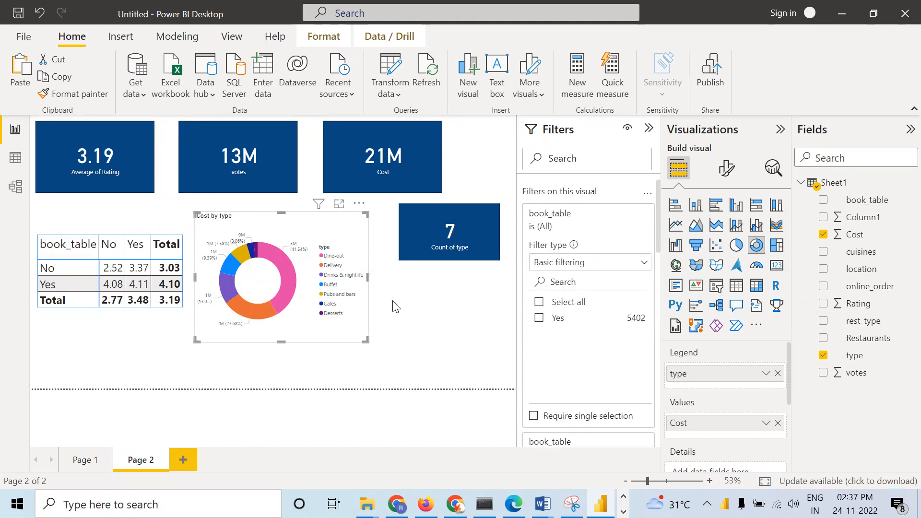
click(425, 329)
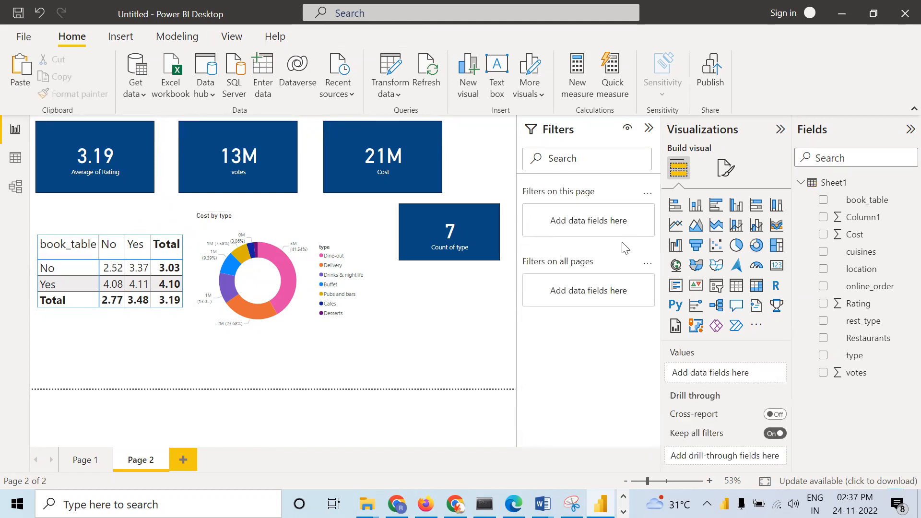
click(309, 324)
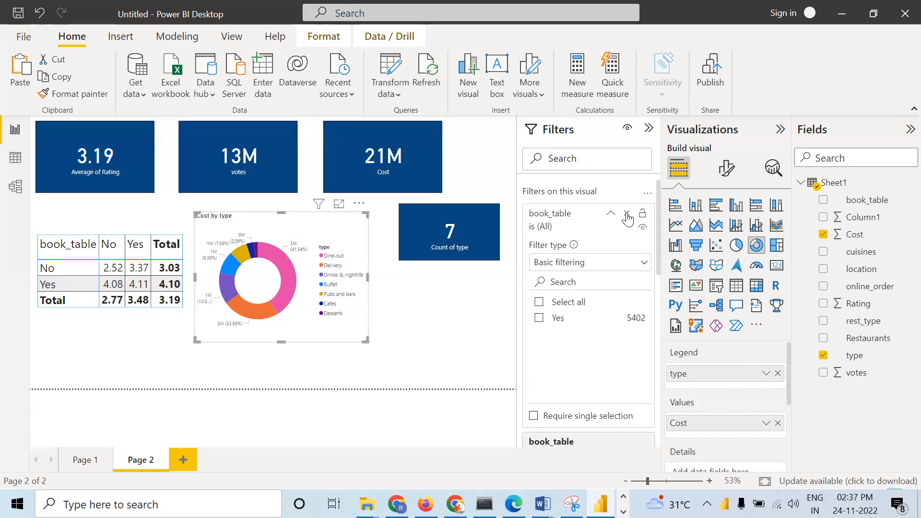
click(627, 216)
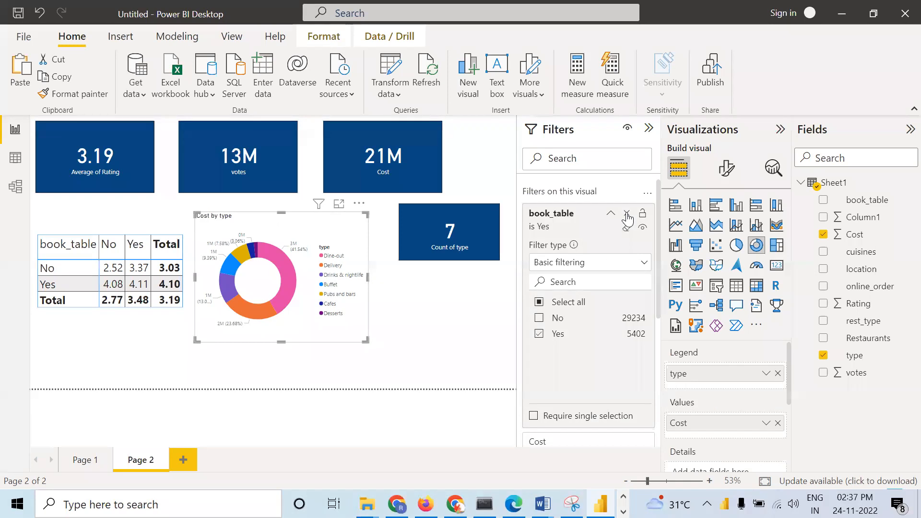
click(626, 215)
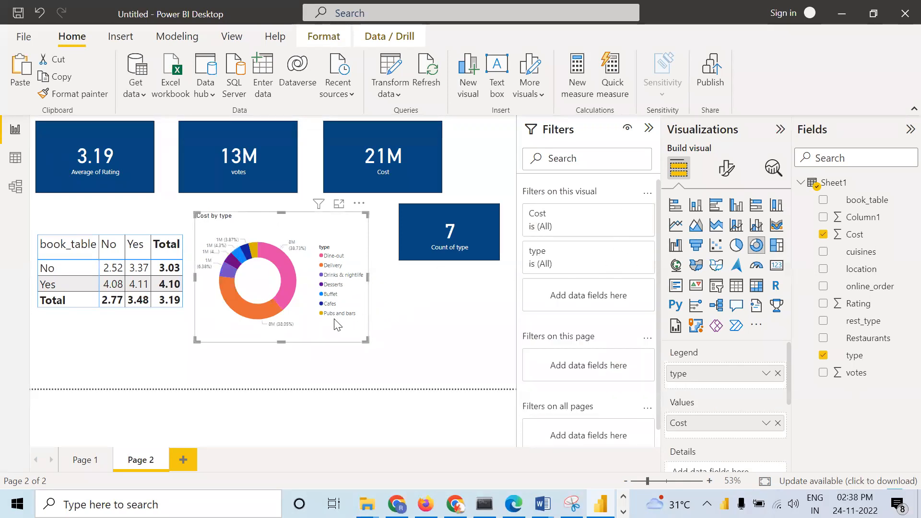
click(429, 308)
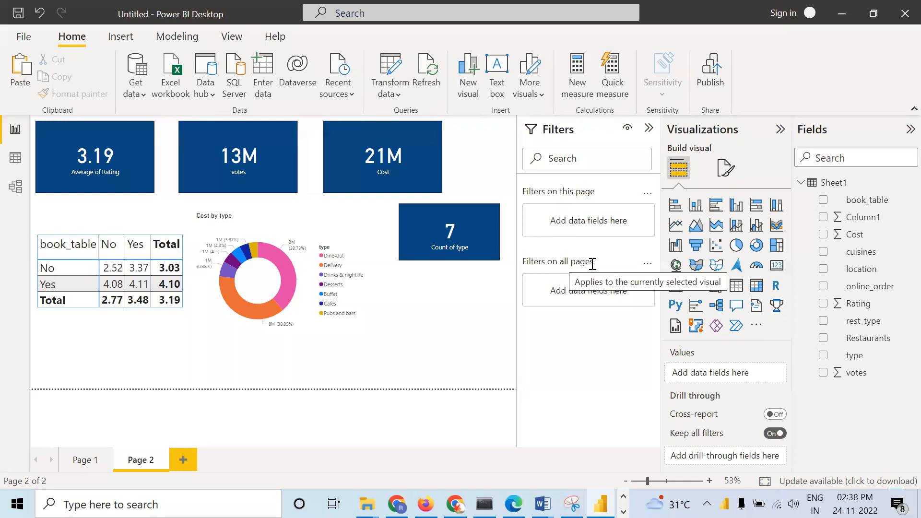
Try an online_order filter on the donut chart with both values and with only No, and remove it
click(298, 318)
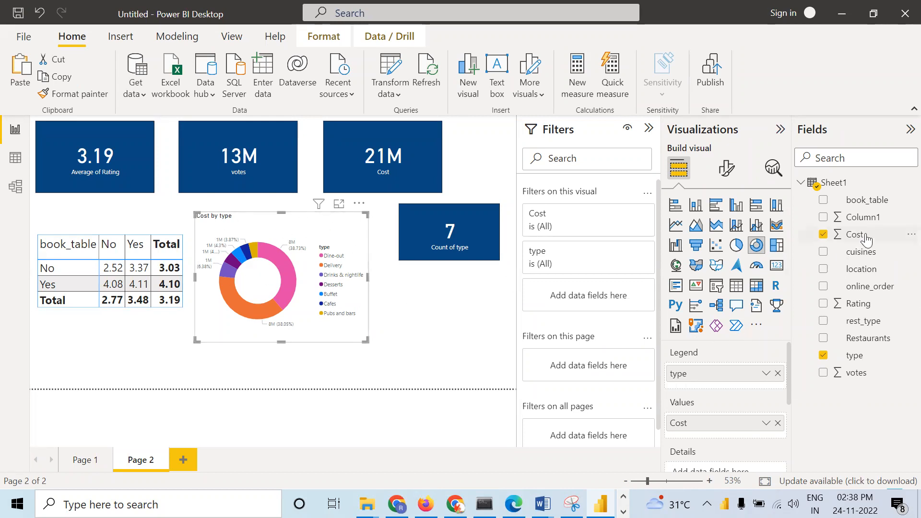
drag(863, 286, 583, 300)
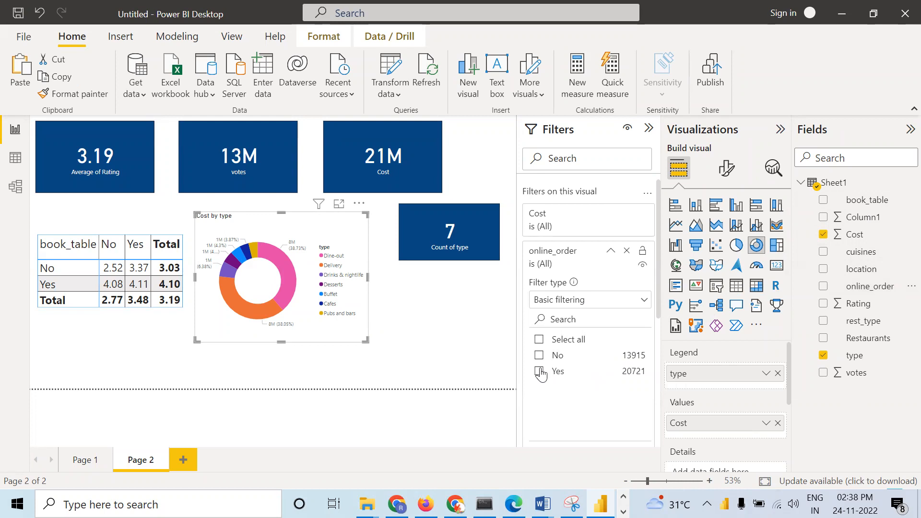
click(539, 372)
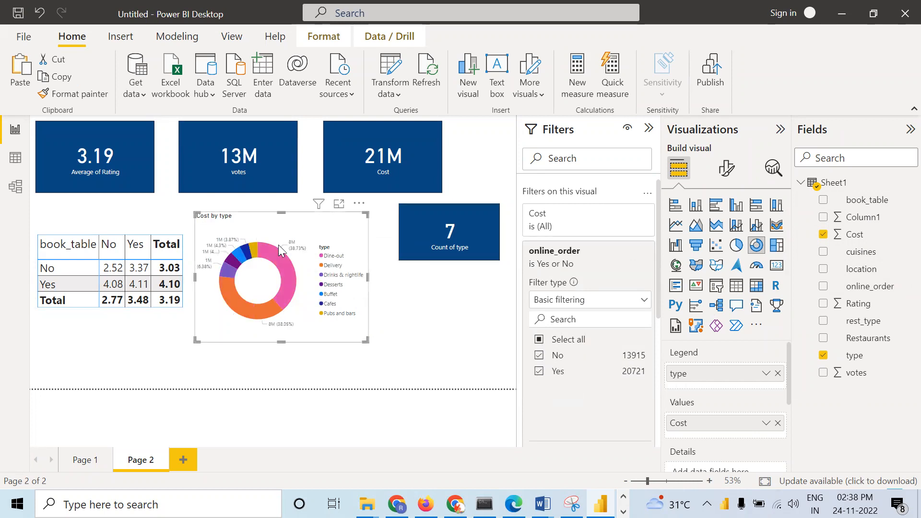
click(540, 371)
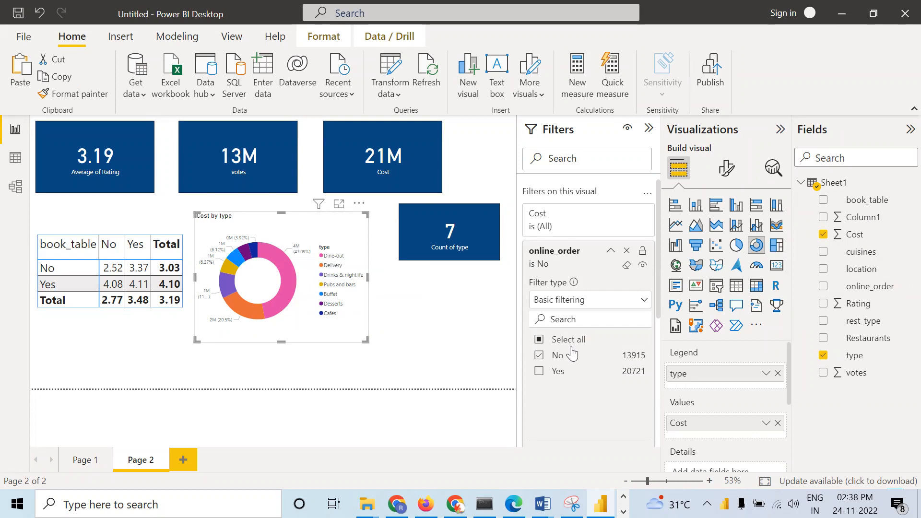
click(540, 355)
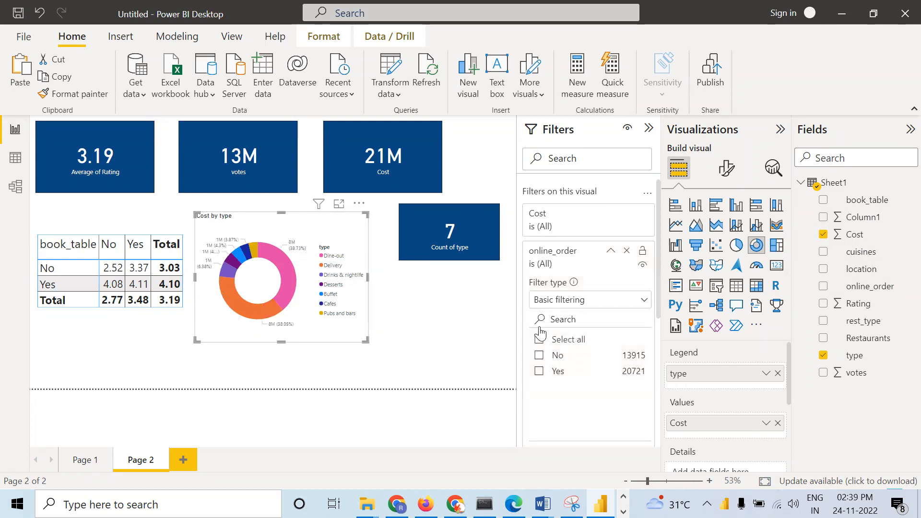
click(627, 252)
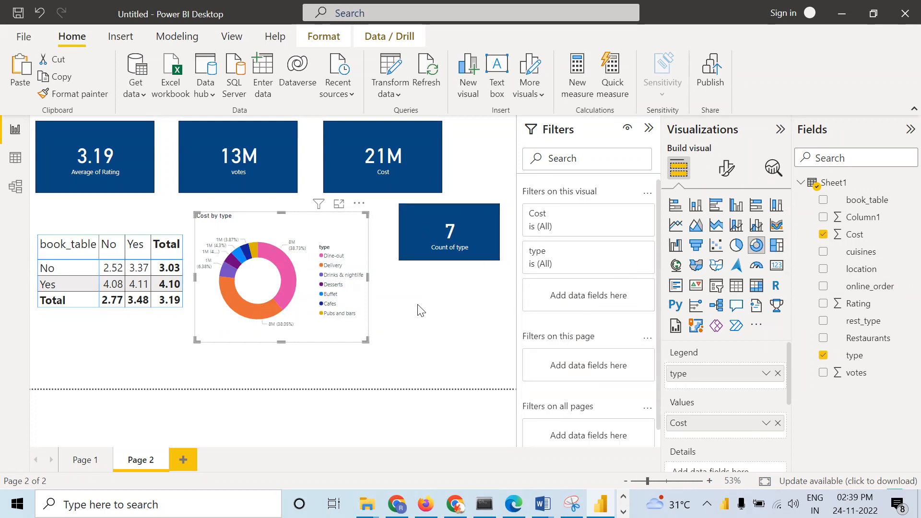
click(421, 310)
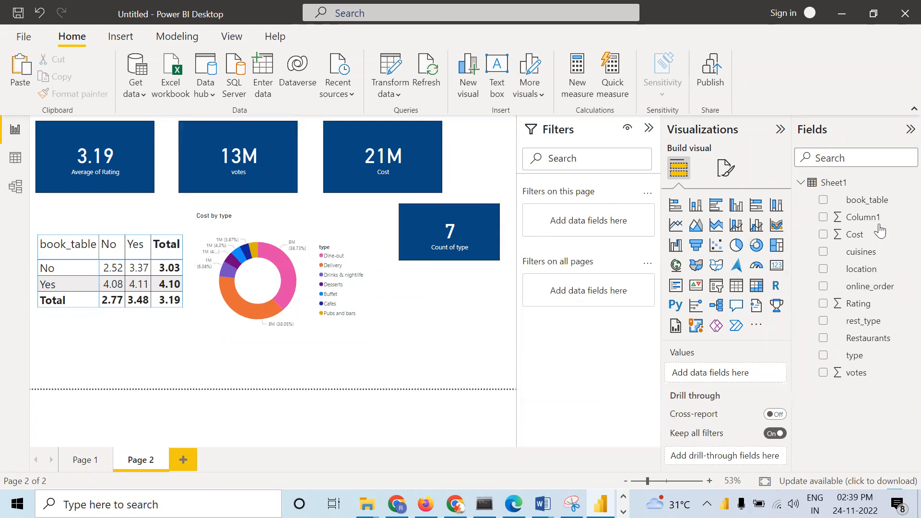
Try a page-level book_table filter on Page 2 with No, Yes and both values, and remove it
drag(866, 206, 597, 223)
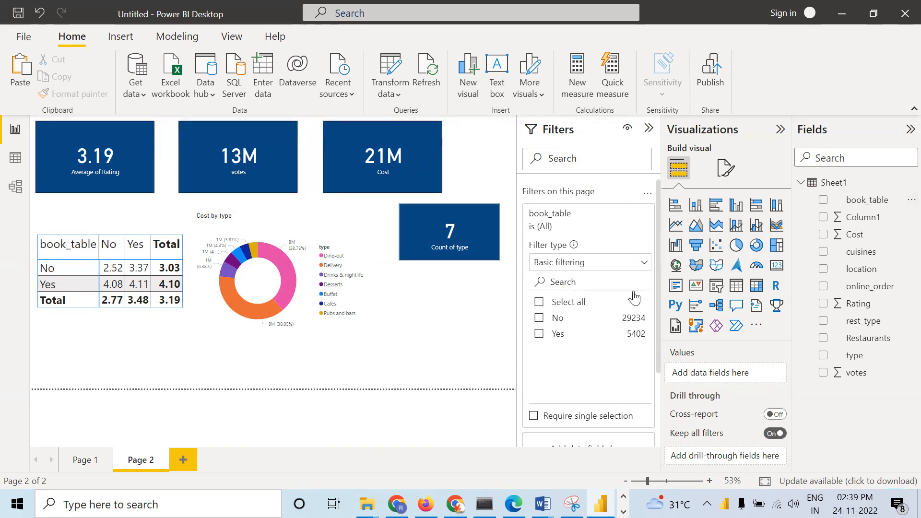
click(539, 318)
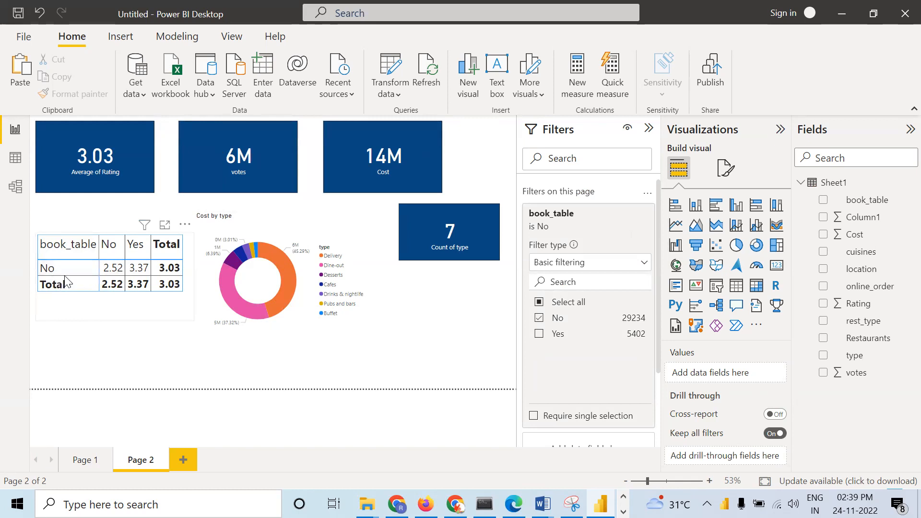
click(539, 318)
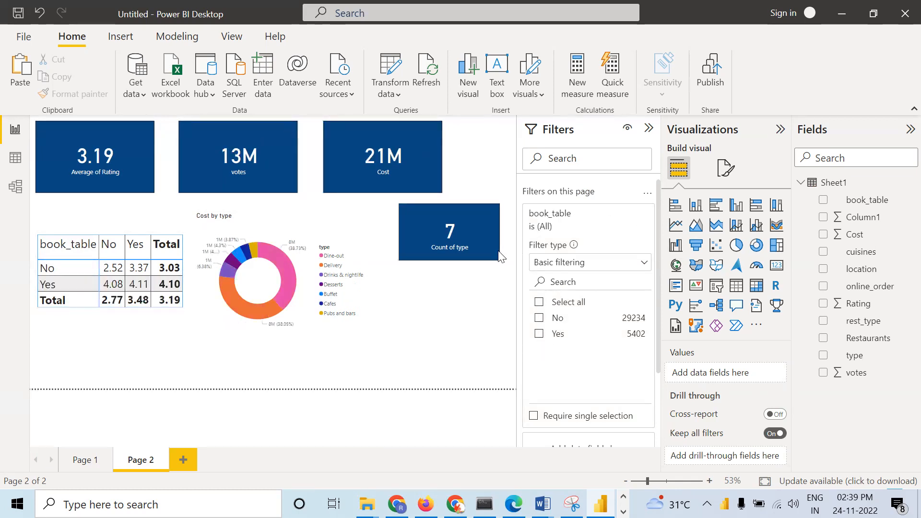
click(539, 334)
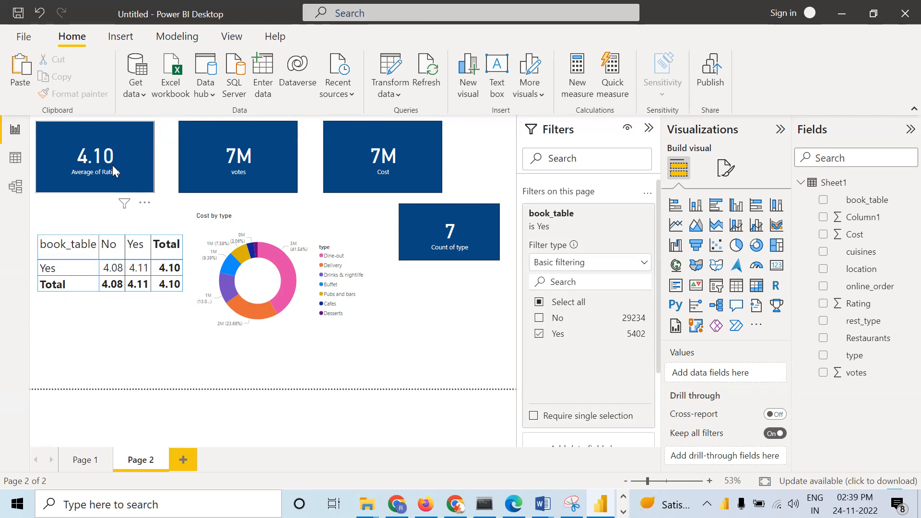
click(166, 245)
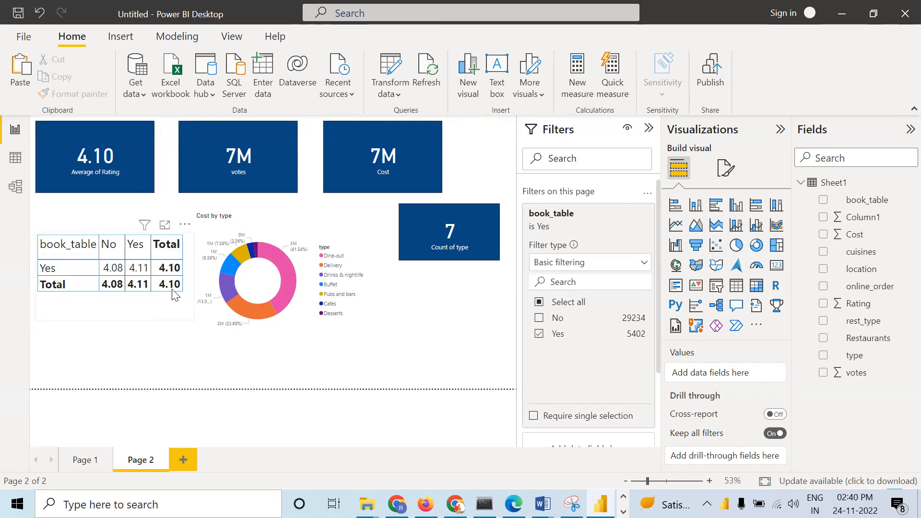
click(540, 319)
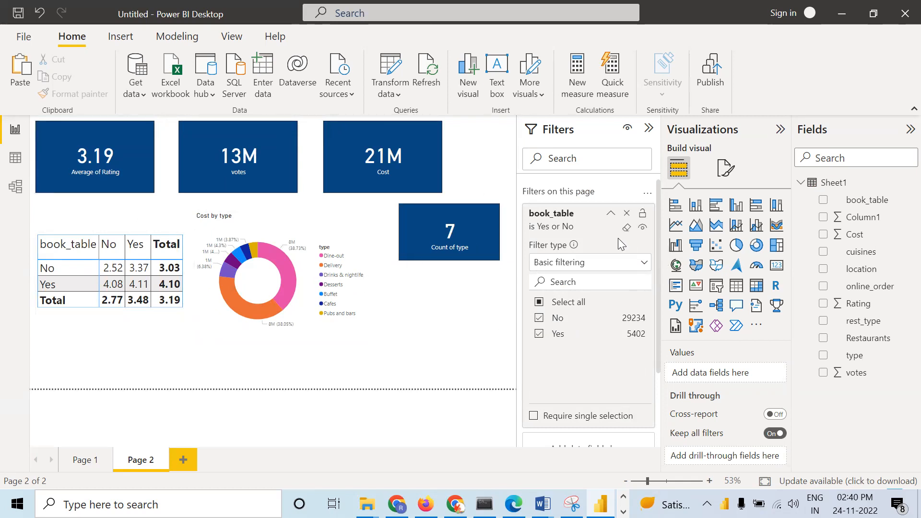
click(627, 215)
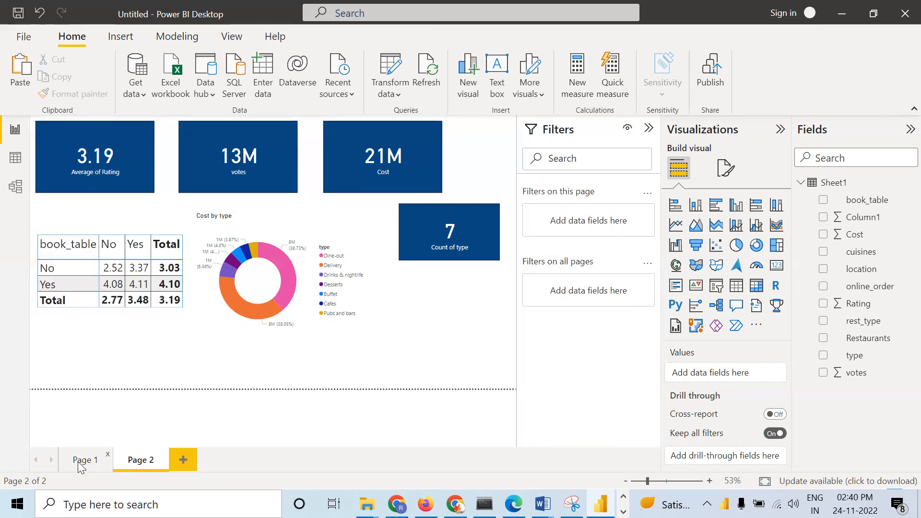
Sort the locations table on Page 1 by Average of Rating in descending order
click(78, 461)
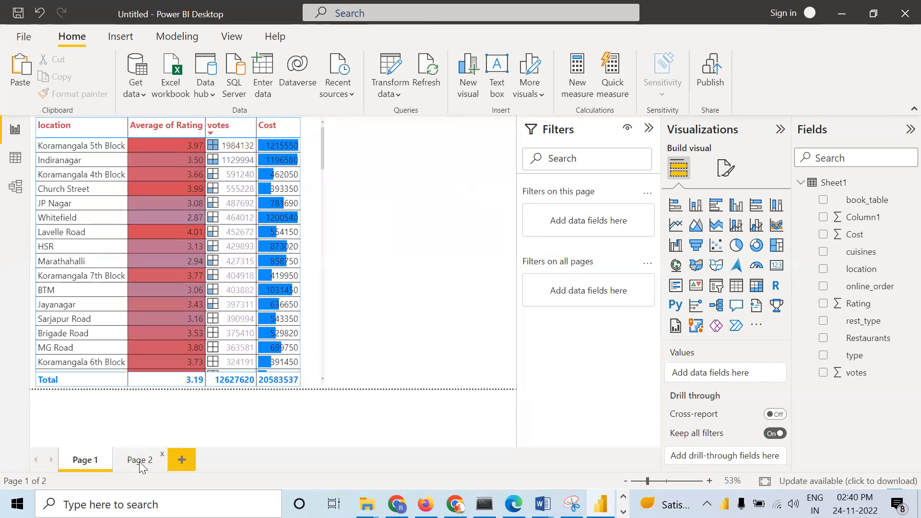
click(139, 462)
click(102, 461)
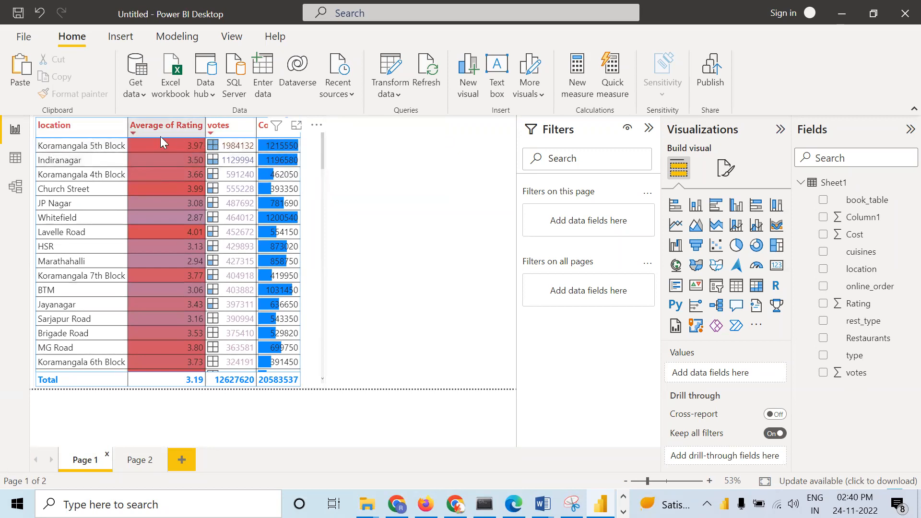
click(129, 132)
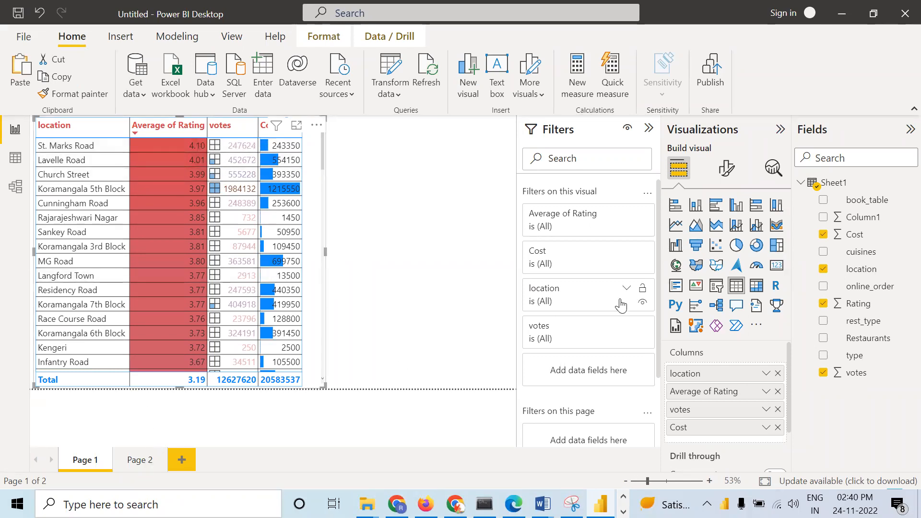
click(411, 204)
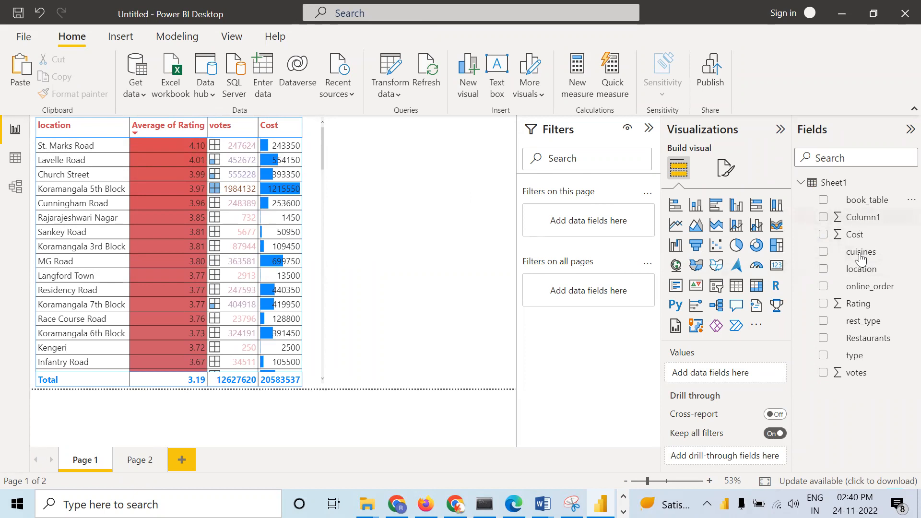
Try an online_order filter on all pages limited to No, check both pages, and remove the filter
drag(861, 288, 598, 288)
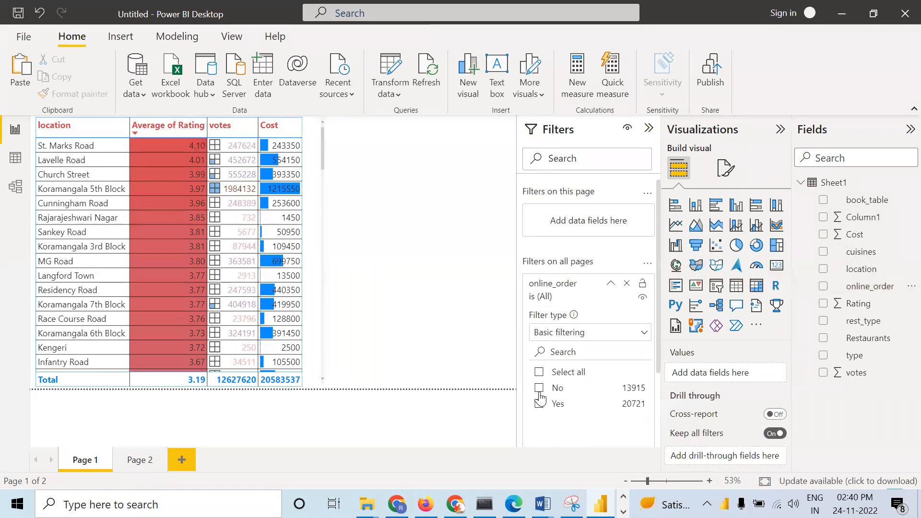
click(539, 388)
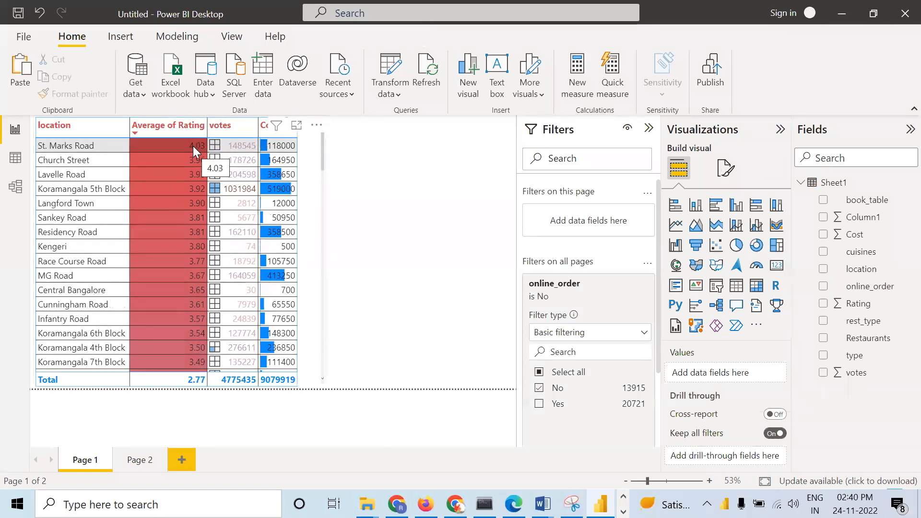
click(539, 389)
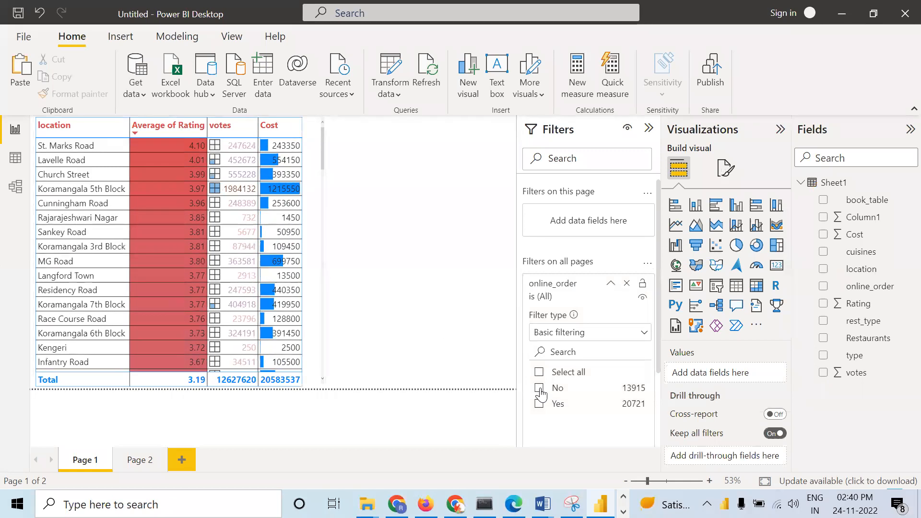
click(540, 388)
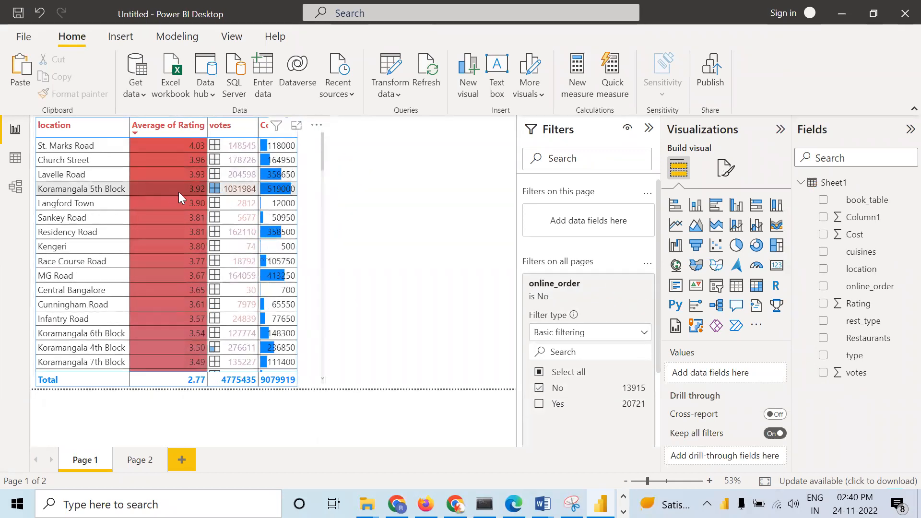
click(141, 459)
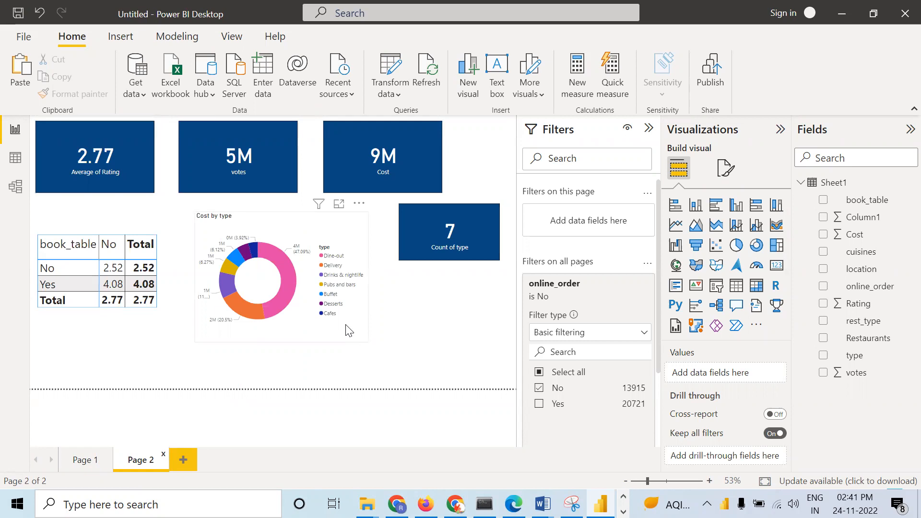
click(539, 389)
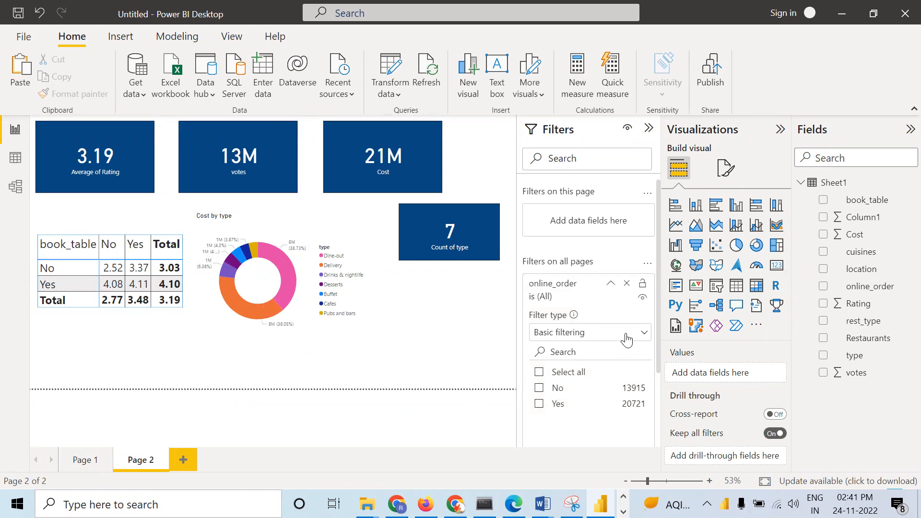
click(627, 283)
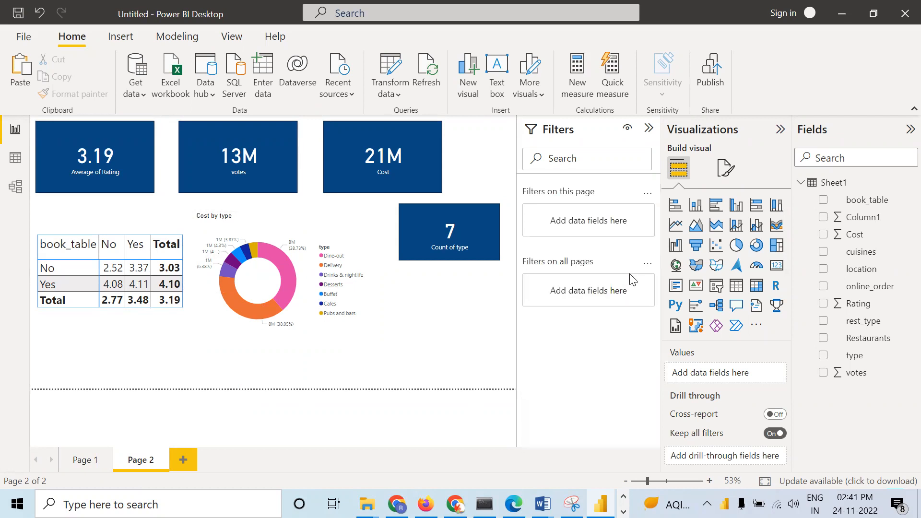
Add book_table as a page filter on Page 2 and place a book_table slicer below the Count of type card
drag(863, 204, 591, 222)
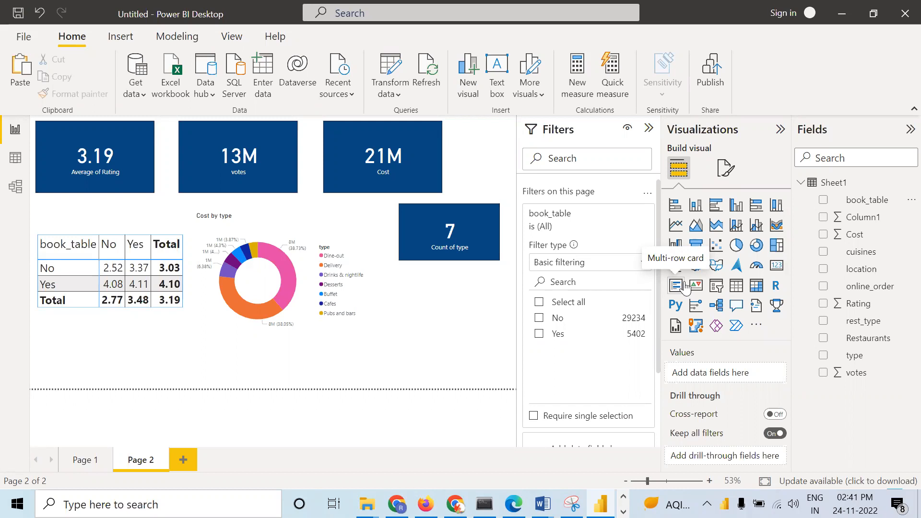
click(716, 288)
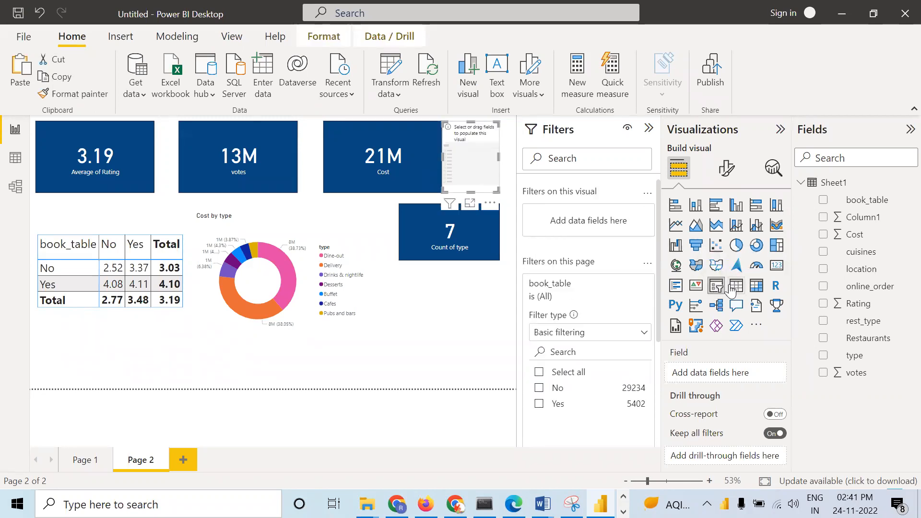
drag(479, 145, 450, 319)
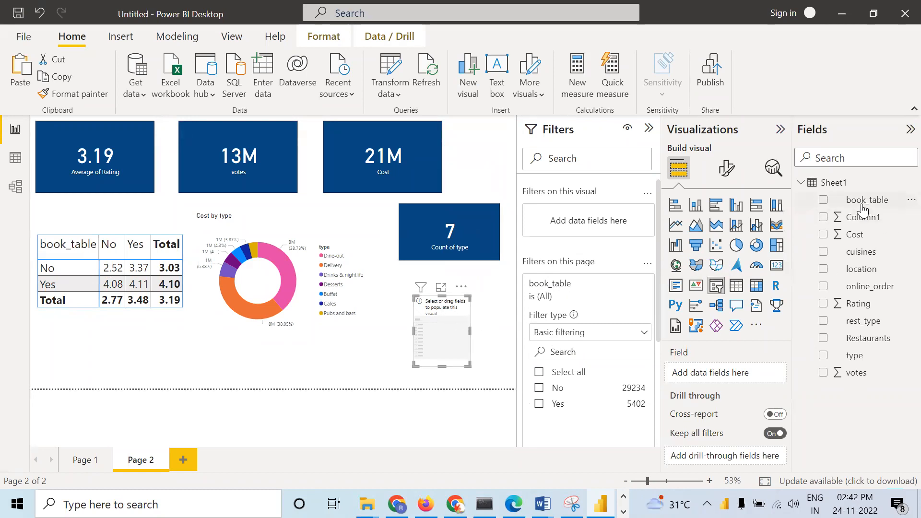
drag(862, 205, 726, 378)
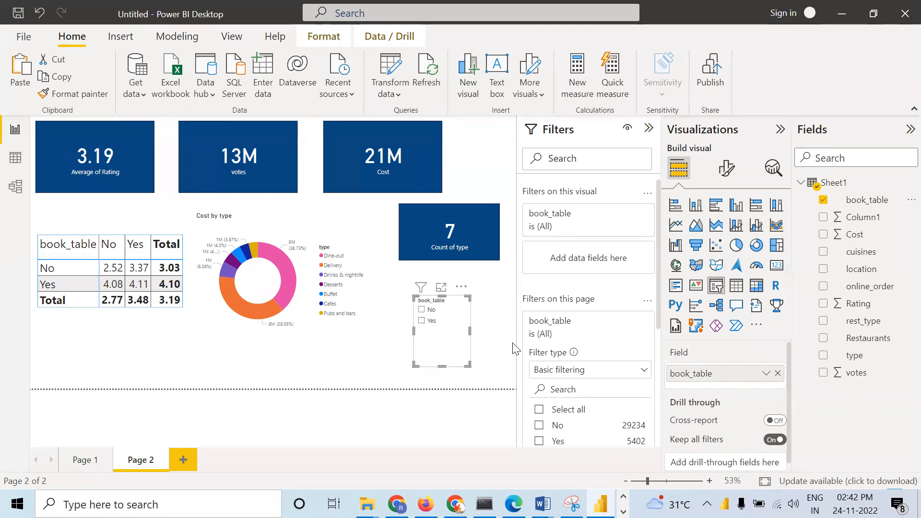
Set the Page 2 book_table page filter to Yes, both values and No in turn, and finish with both values selected
click(539, 441)
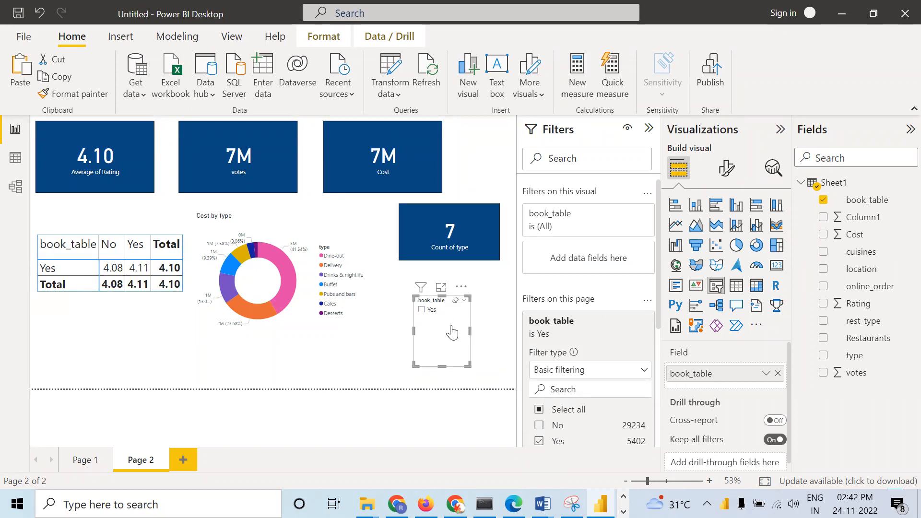
click(539, 425)
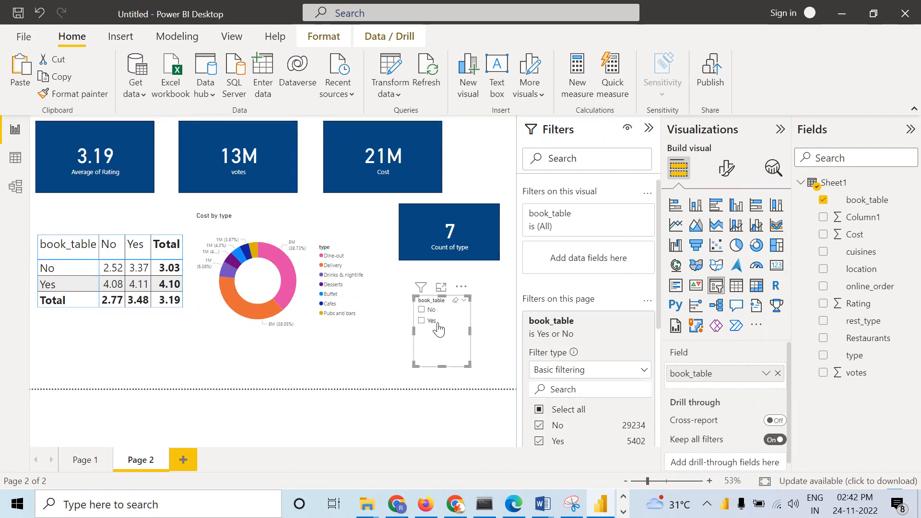
click(539, 441)
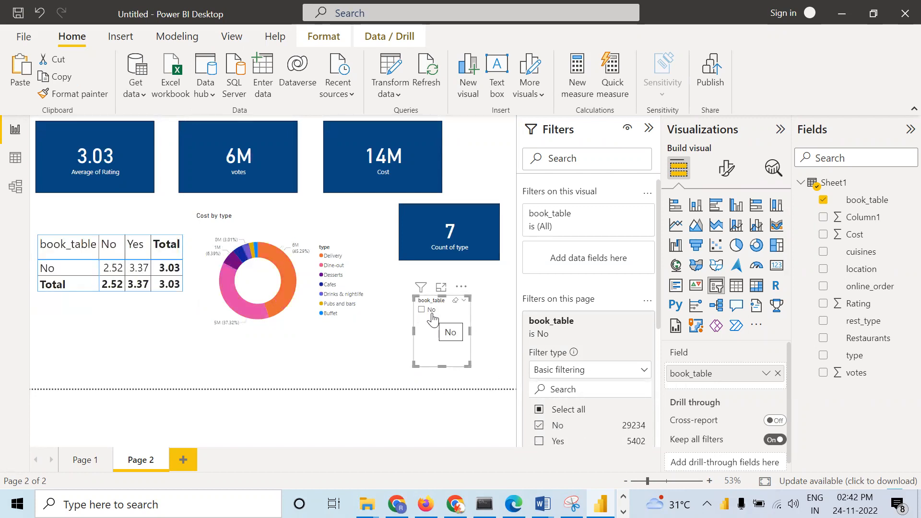
click(540, 441)
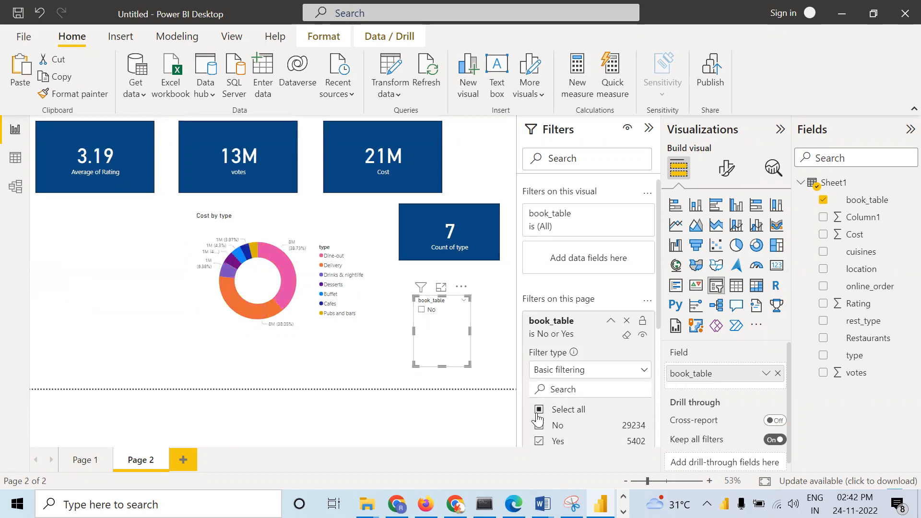
Try No in the book_table slicer with the page filter limited to Yes, clear the slicer, and include No in the page filter again
click(422, 310)
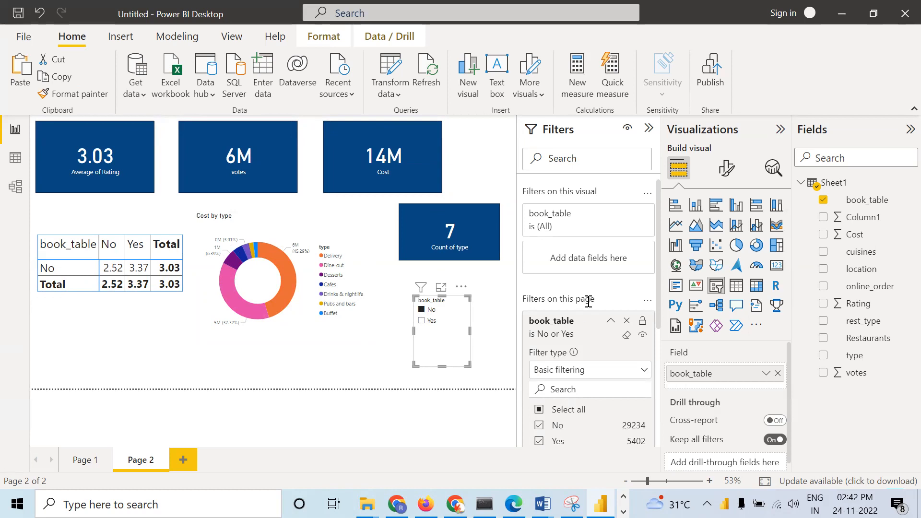
click(539, 425)
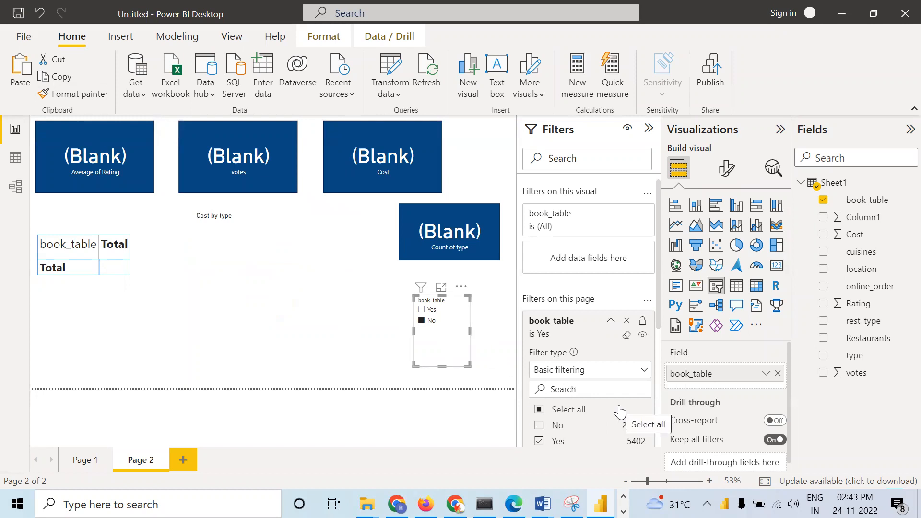
click(428, 321)
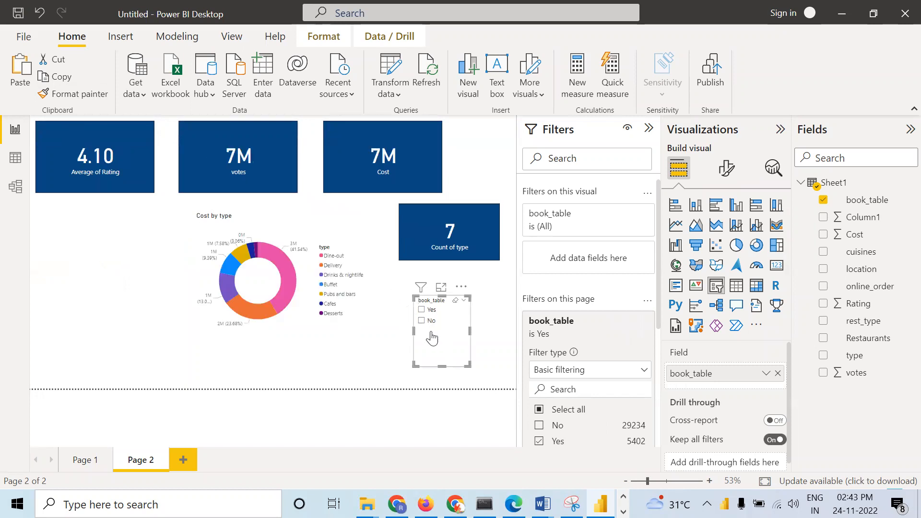
click(538, 426)
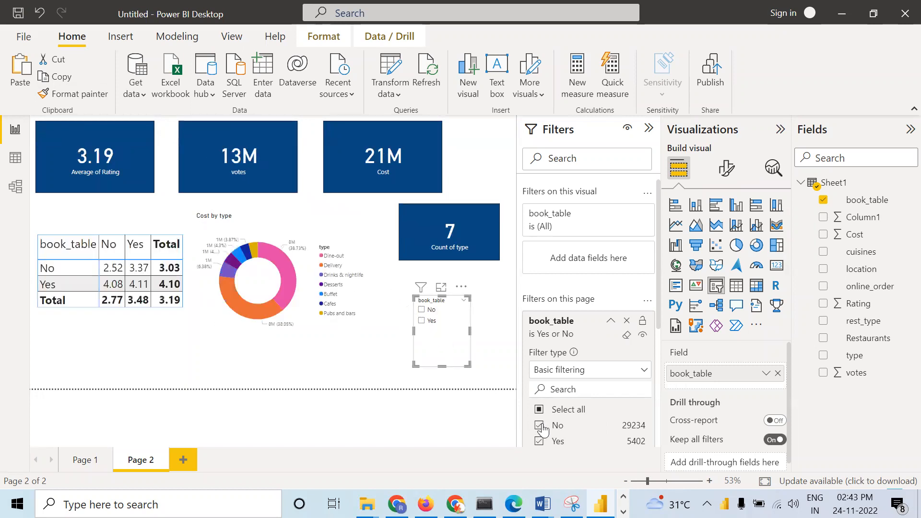